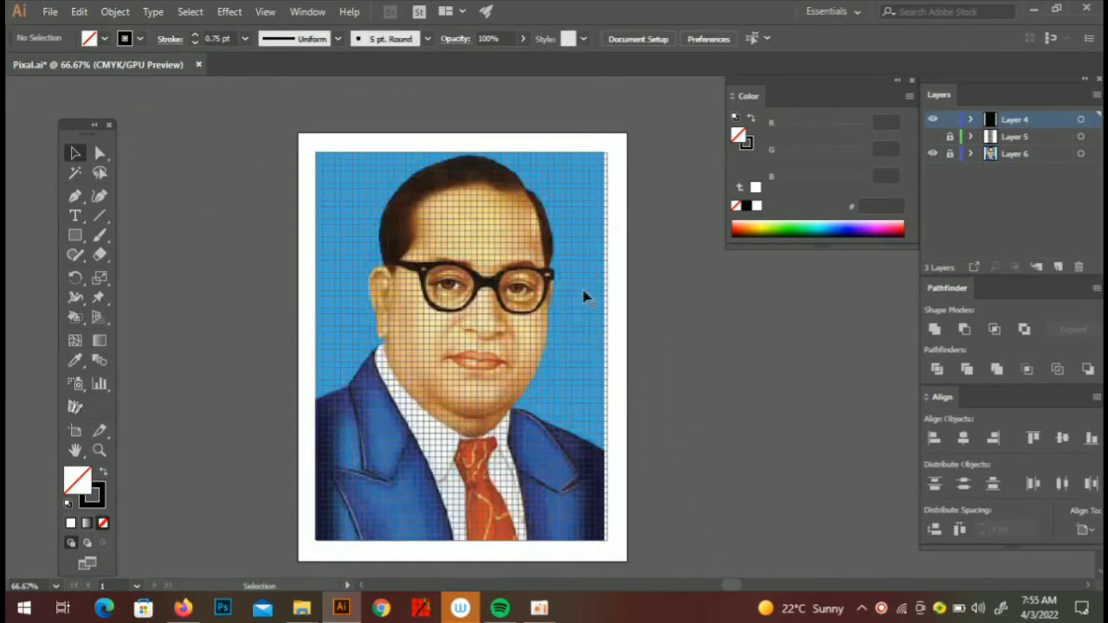
- Zoom in on the face and sample the dark brown of the glasses
key(ctrl+equal)
key(ctrl+equal)
key(ctrl+equal)
drag(594, 270, 621, 325)
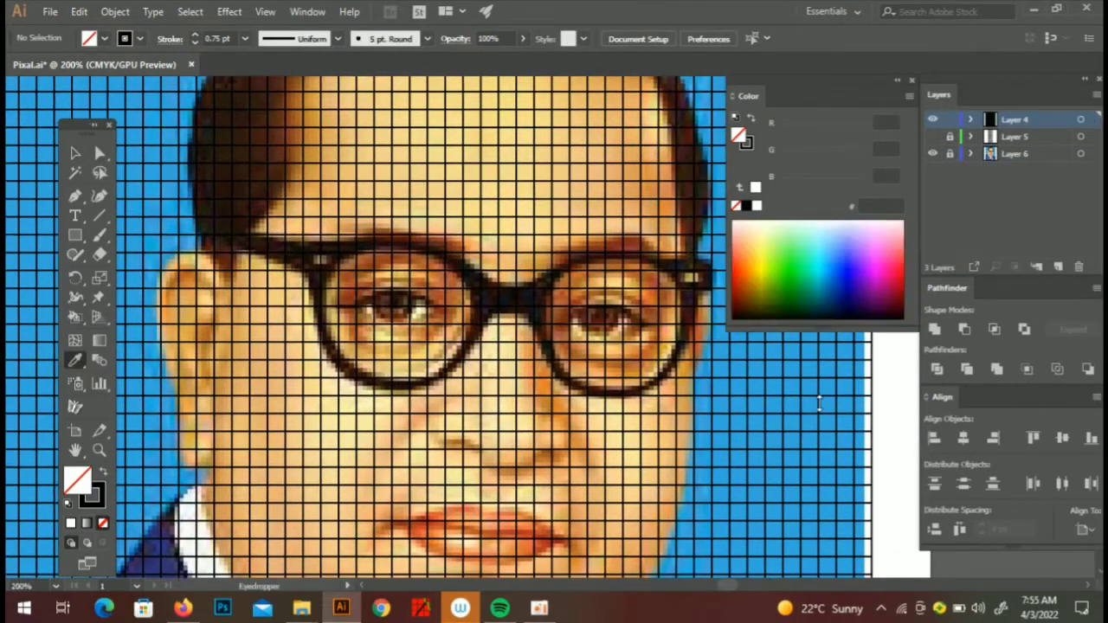
drag(838, 247, 838, 374)
mouse_move(519, 299)
mouse_down()
mouse_move(498, 269)
mouse_move(535, 275)
mouse_up()
click(472, 269)
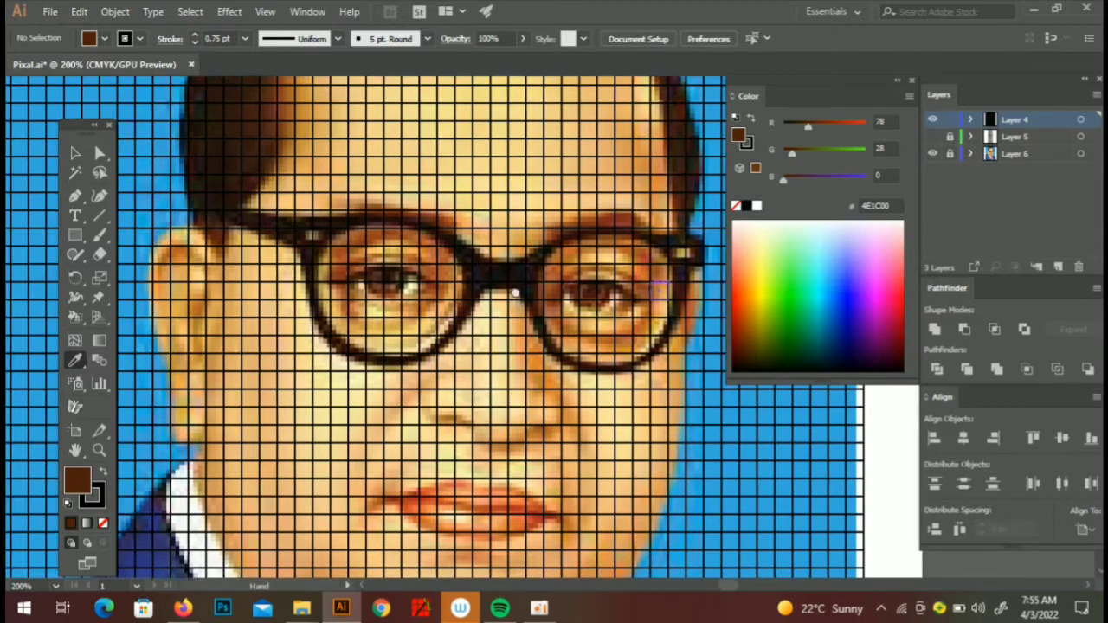
- Paint left-eye cells dark brown and light cyan, undoing a stray white cell
key(ctrl+equal)
key(k)
click(361, 290)
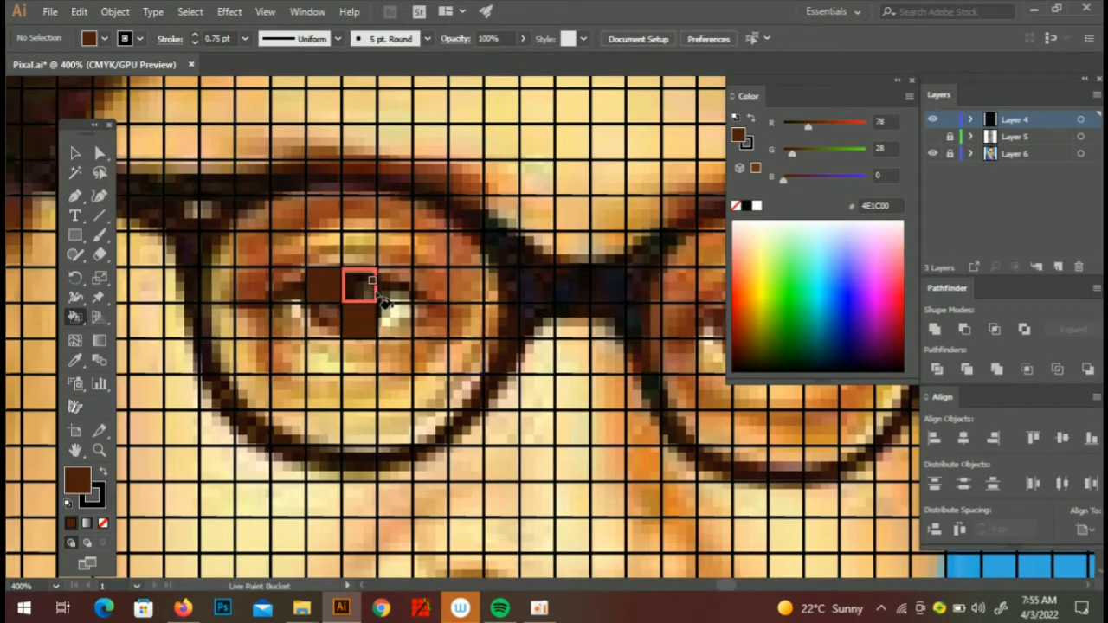
click(824, 228)
click(323, 287)
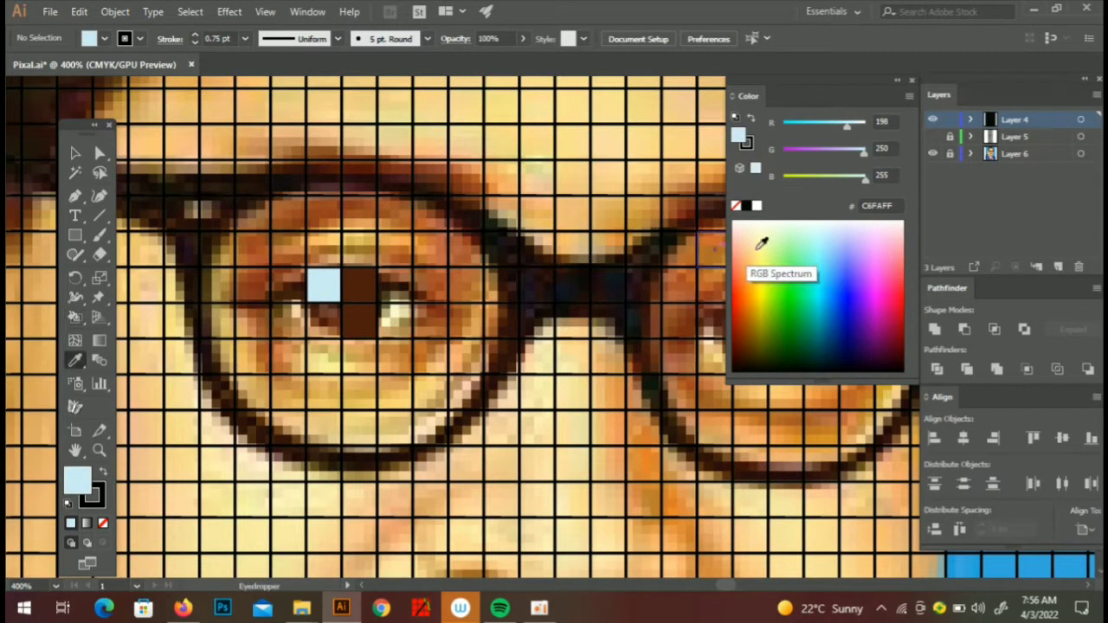
click(757, 205)
click(289, 287)
key(ctrl+z)
- Paint three left-eye cells white and the surrounding eye cells black
click(288, 321)
click(324, 321)
click(394, 321)
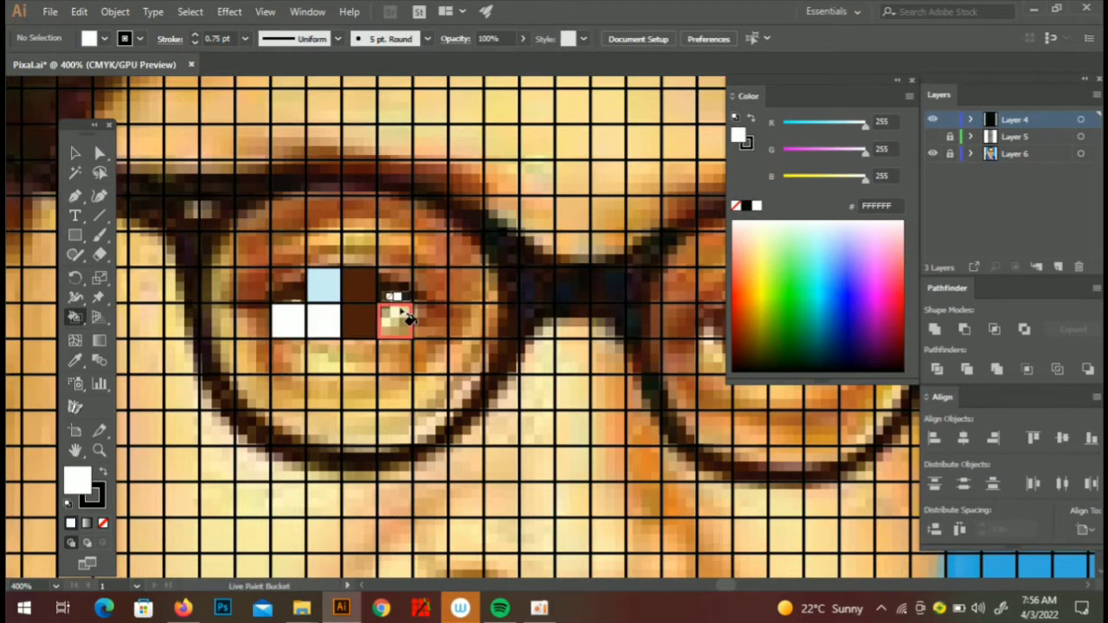
key(i)
click(746, 205)
key(k)
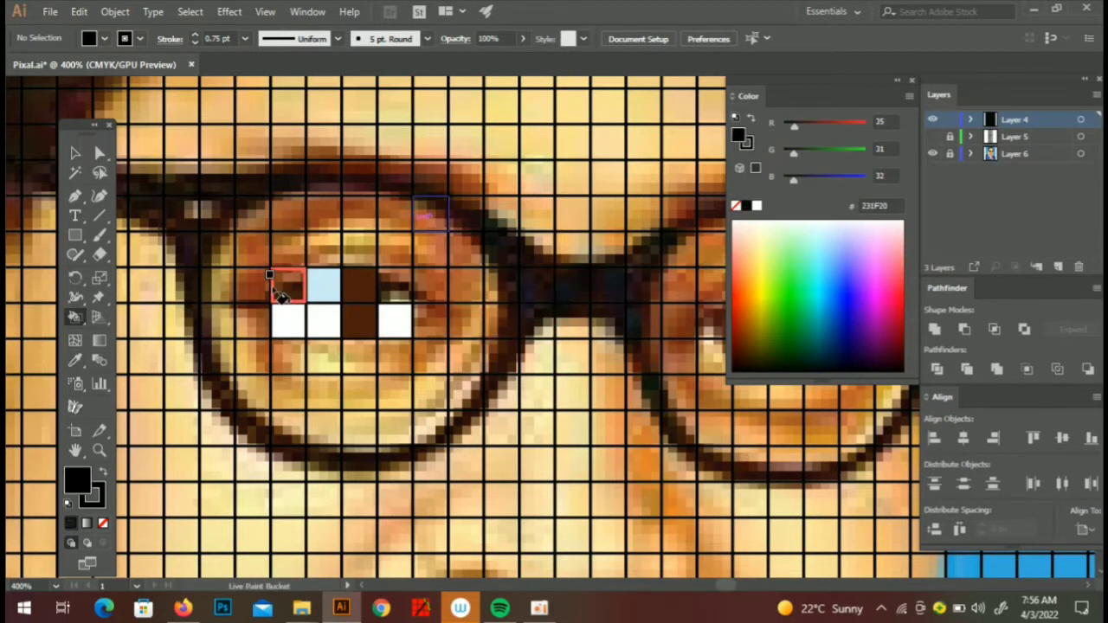
drag(252, 287, 289, 286)
drag(394, 287, 429, 287)
click(430, 321)
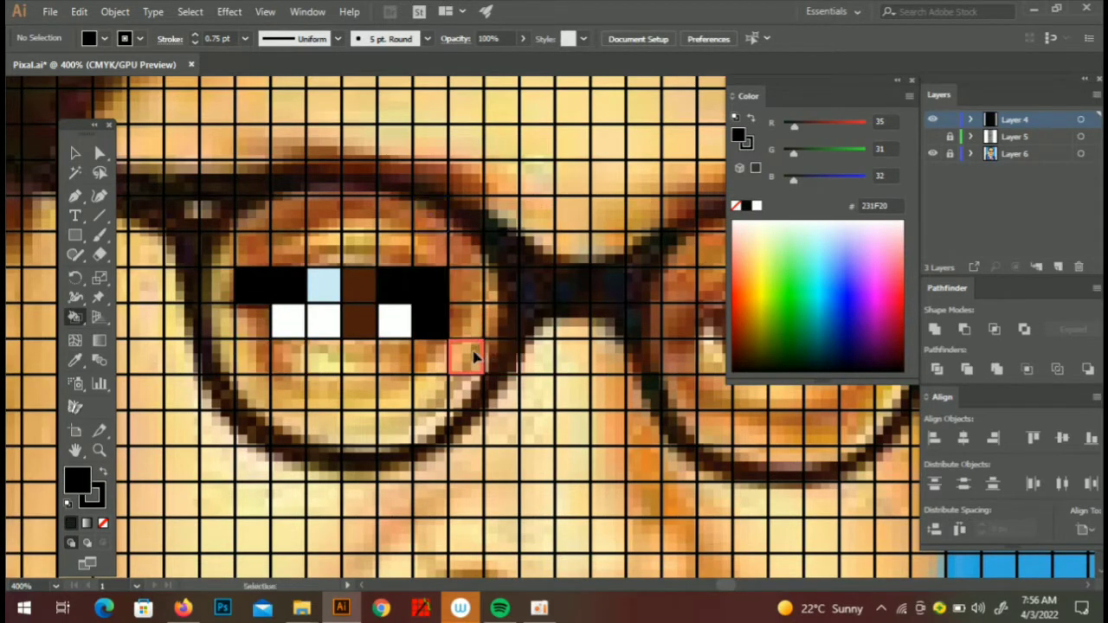
- Bring both eyes into view and load a black fill with no stroke
key(v)
scroll(554, 312, down, 3)
scroll(579, 318, up, 3)
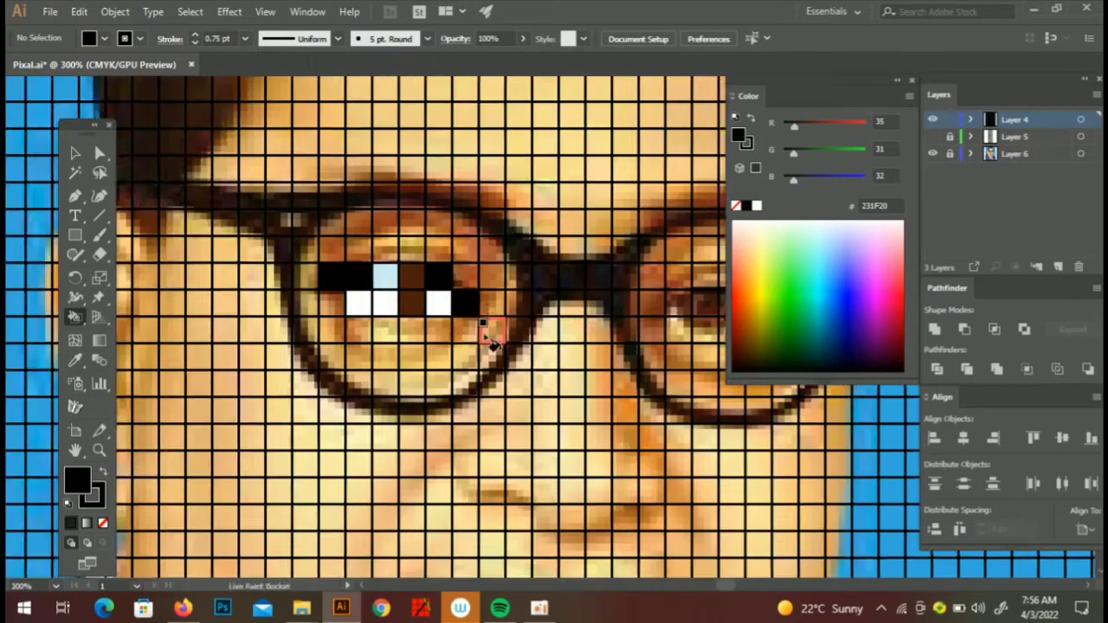
key(i)
scroll(485, 329, right, 3)
scroll(440, 364, up, 1)
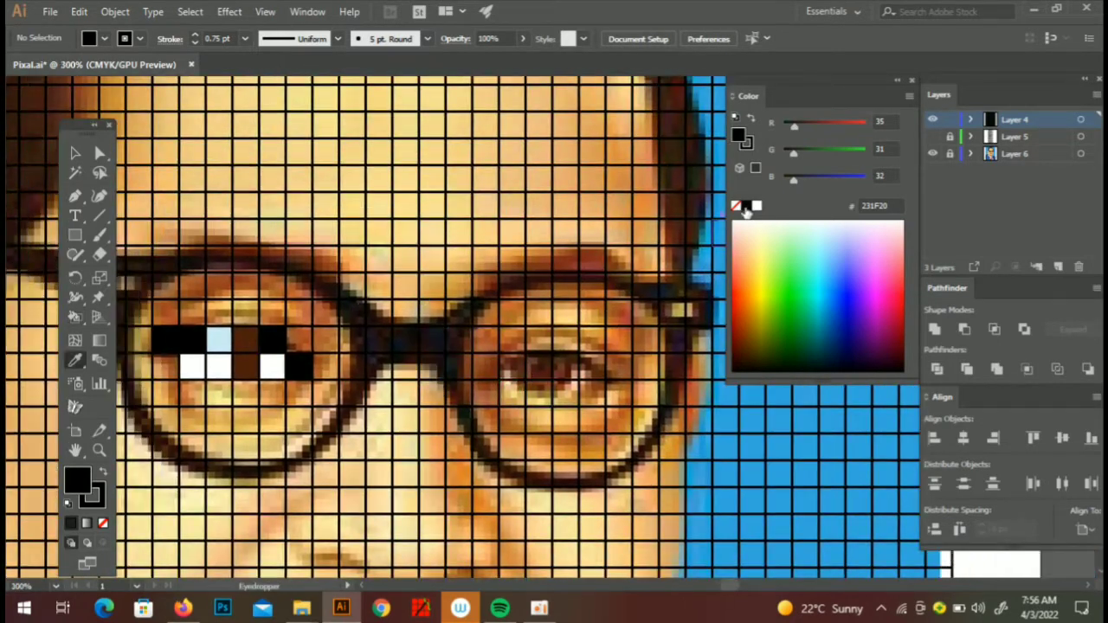
key(k)
click(245, 368)
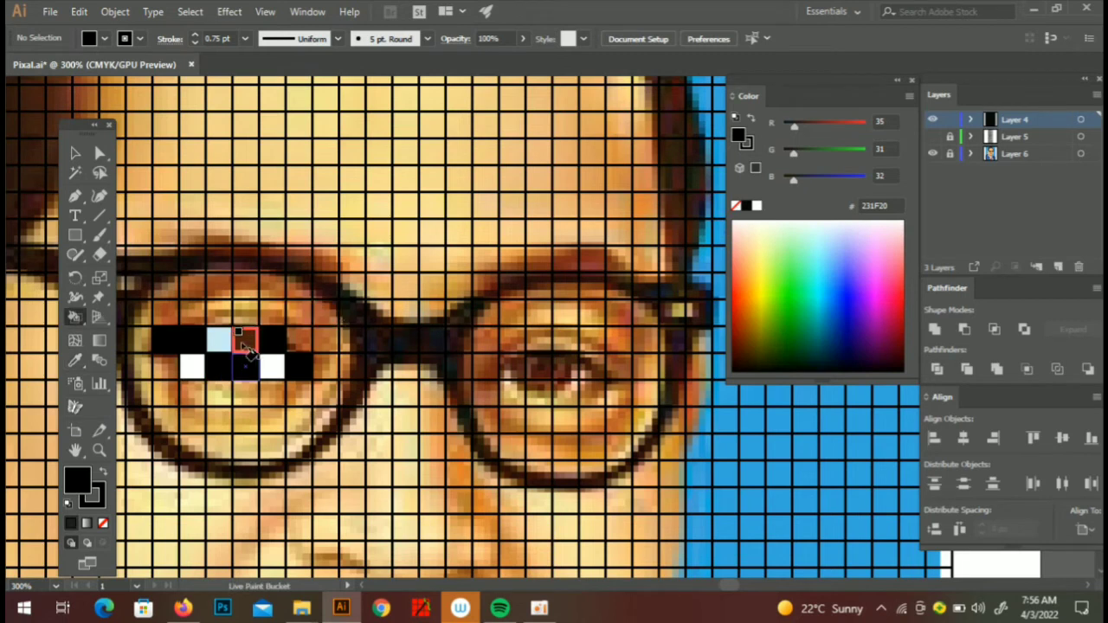
scroll(247, 346, down, 1)
key(i)
click(238, 348)
key(k)
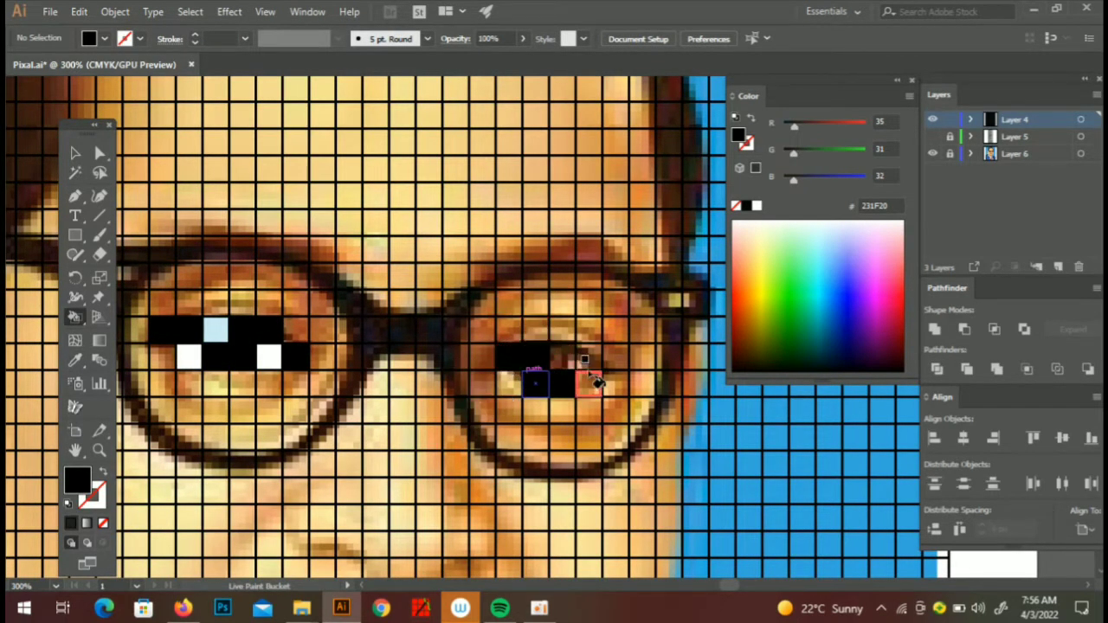
- Paint the right eye's cells white and black to match the left eye
key(i)
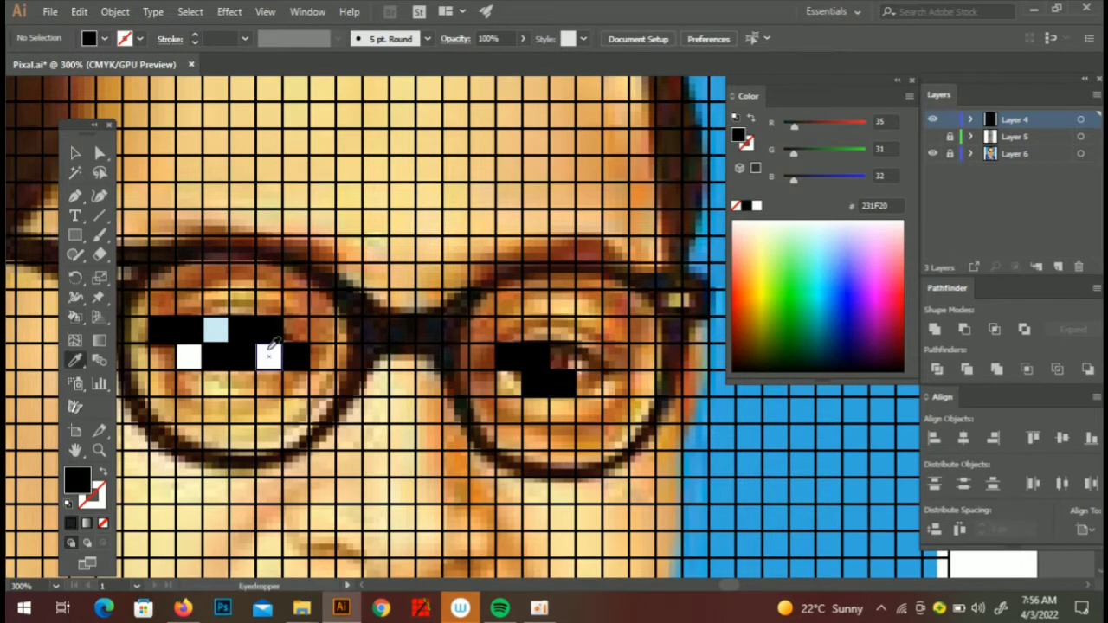
click(269, 355)
key(k)
click(509, 381)
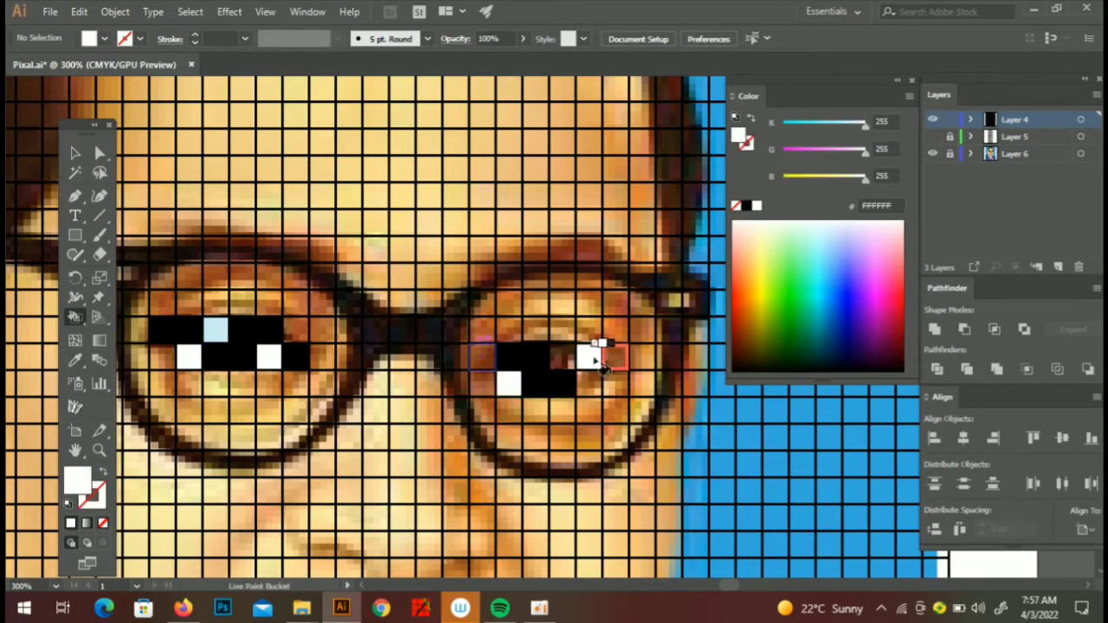
alt+click(555, 359)
click(590, 357)
key(i)
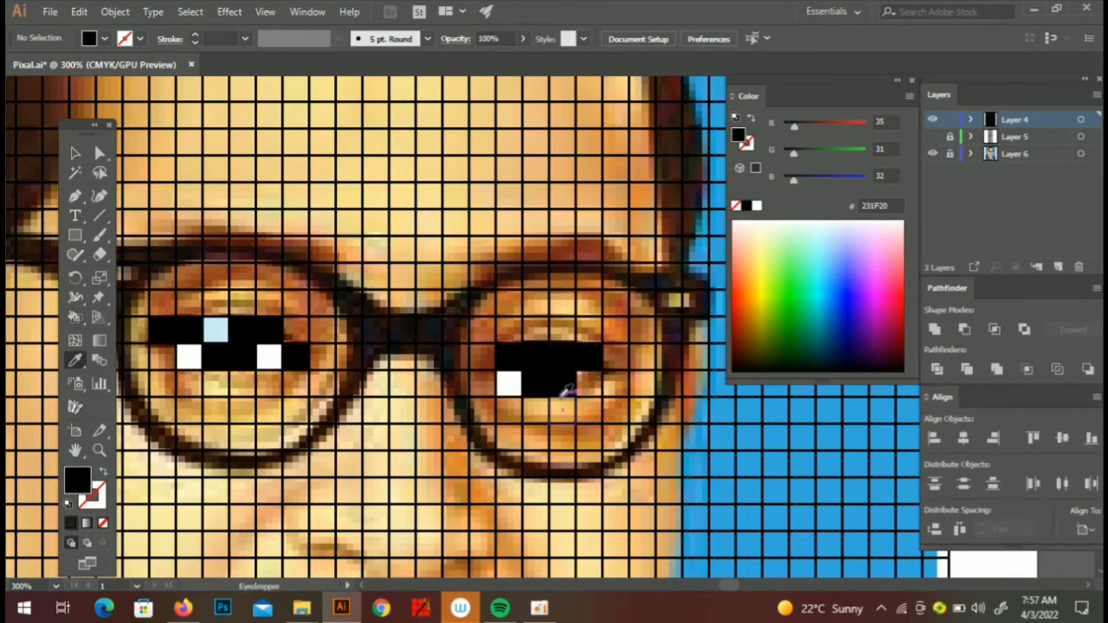
click(509, 382)
key(k)
click(589, 383)
alt+click(589, 357)
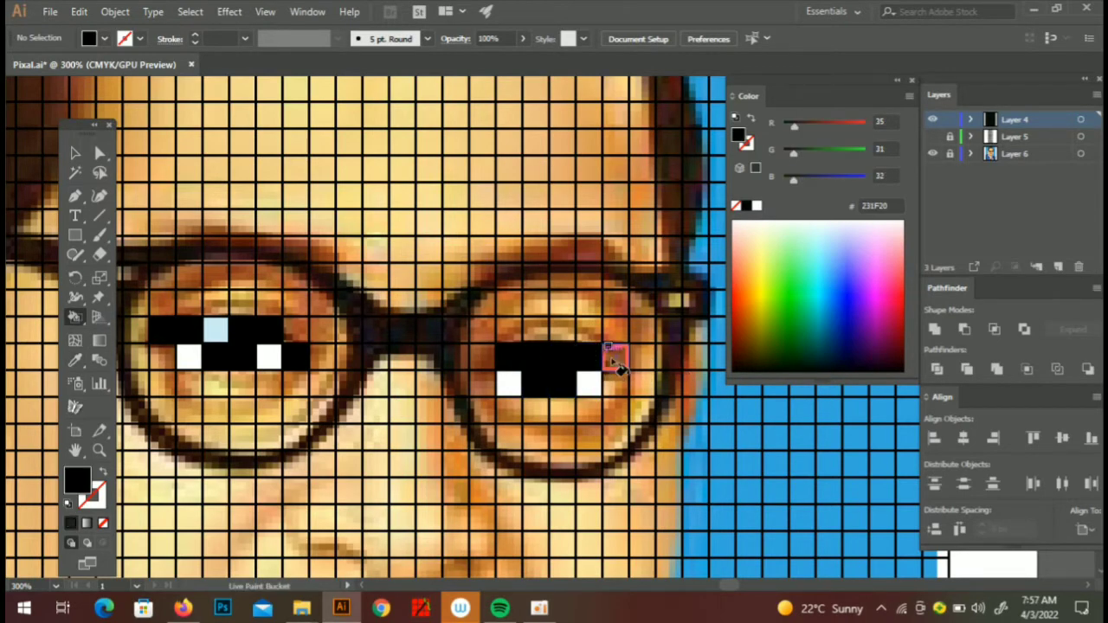
scroll(507, 302, down, 2)
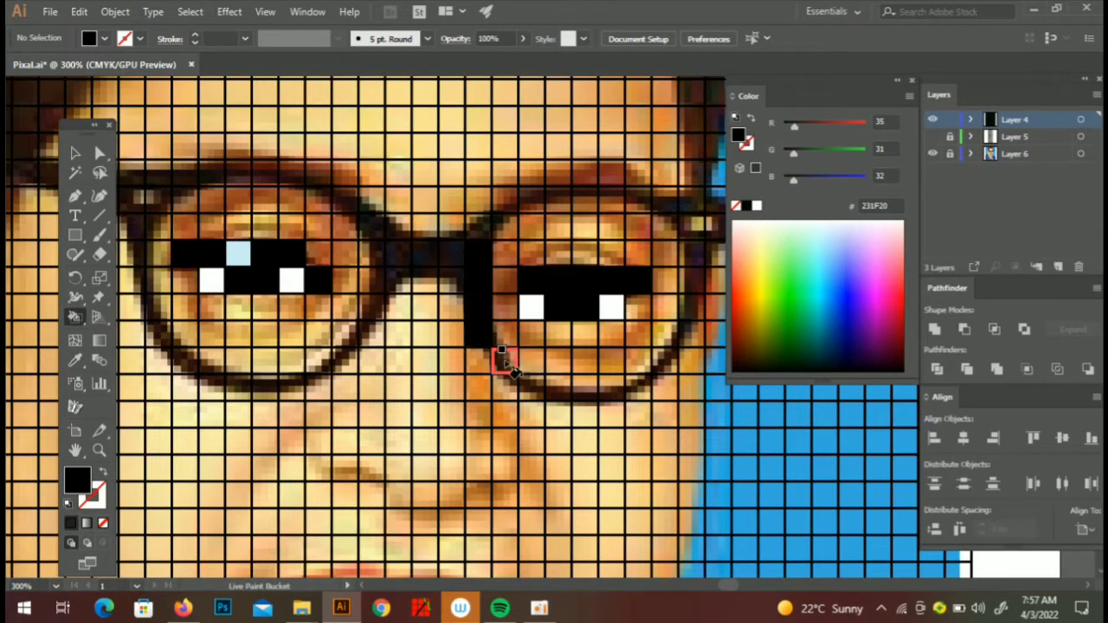
- Paint both lens rims and the bridge of the glasses black
mouse_move(475, 310)
mouse_down()
mouse_move(664, 366)
mouse_move(658, 273)
mouse_move(507, 254)
mouse_up()
scroll(667, 373, up, 2)
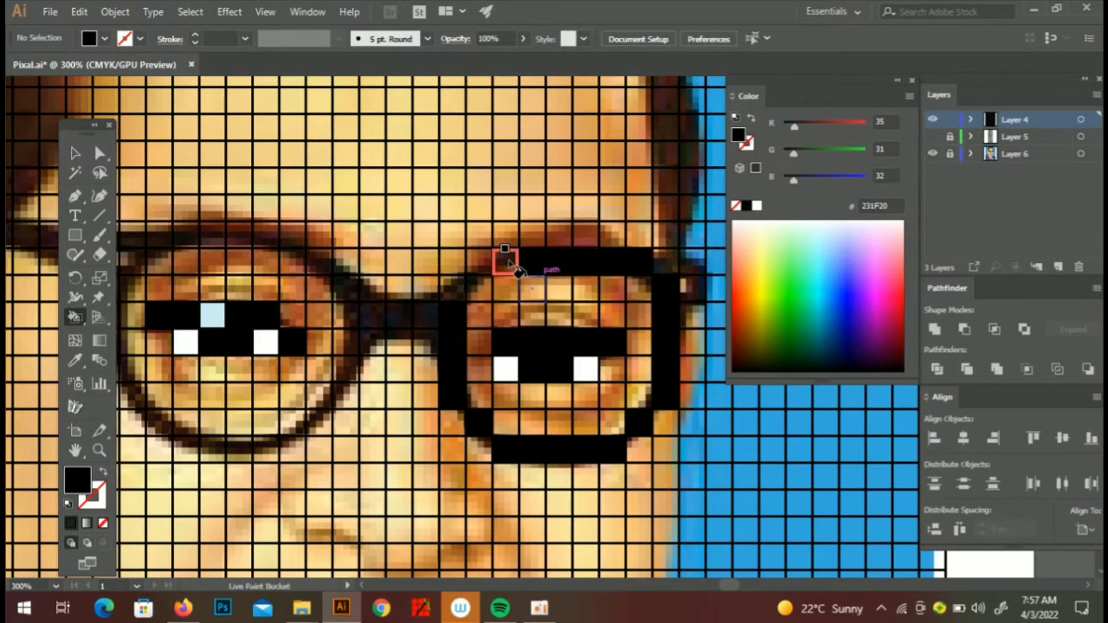
mouse_move(360, 348)
mouse_down()
mouse_move(387, 322)
mouse_move(478, 377)
mouse_up()
drag(569, 354, 458, 374)
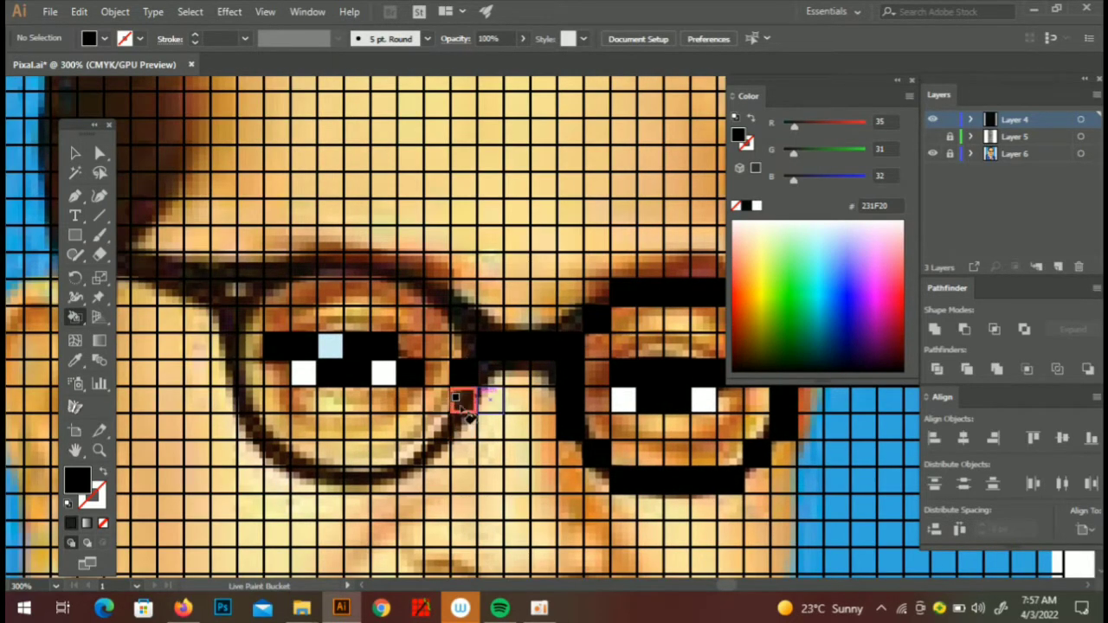
drag(439, 424, 438, 455)
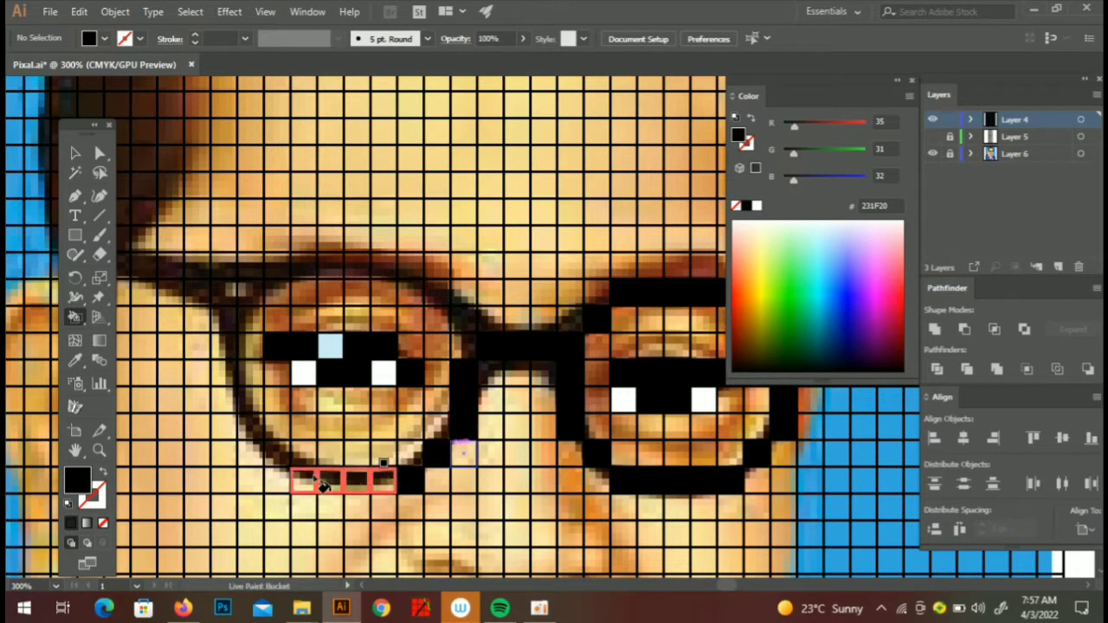
mouse_move(323, 485)
mouse_down()
mouse_move(249, 312)
mouse_move(225, 347)
mouse_up()
mouse_move(227, 282)
mouse_down()
mouse_move(238, 351)
mouse_move(465, 320)
mouse_up()
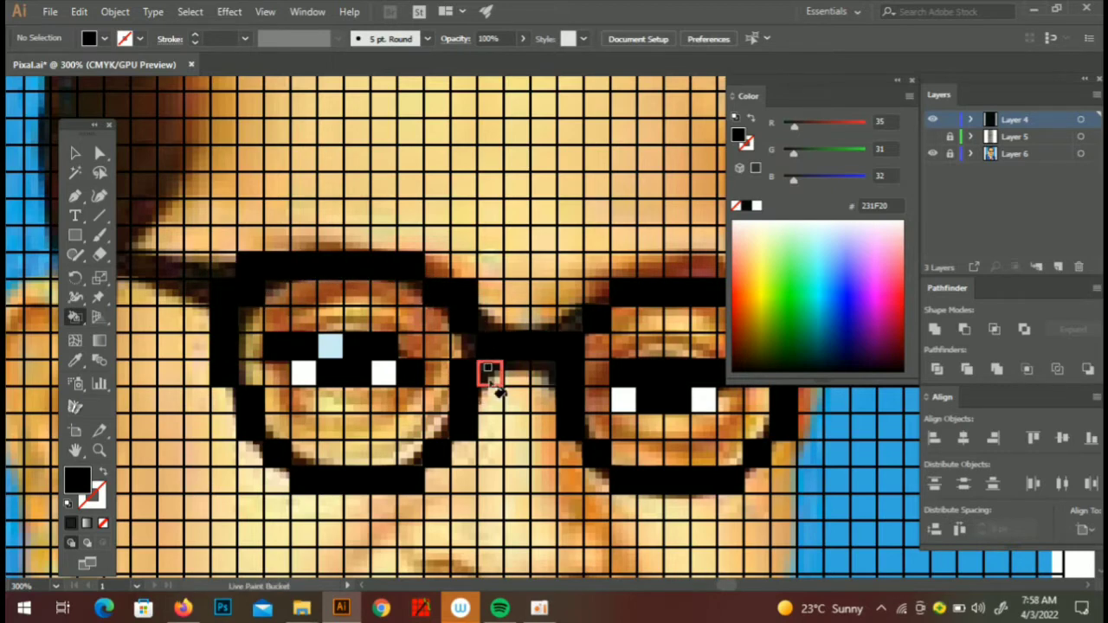
- Extend the top rim row in black and add two black nostril cells
scroll(390, 347, up, 2)
scroll(389, 347, left, 5)
drag(322, 334, 438, 362)
scroll(481, 362, down, 1)
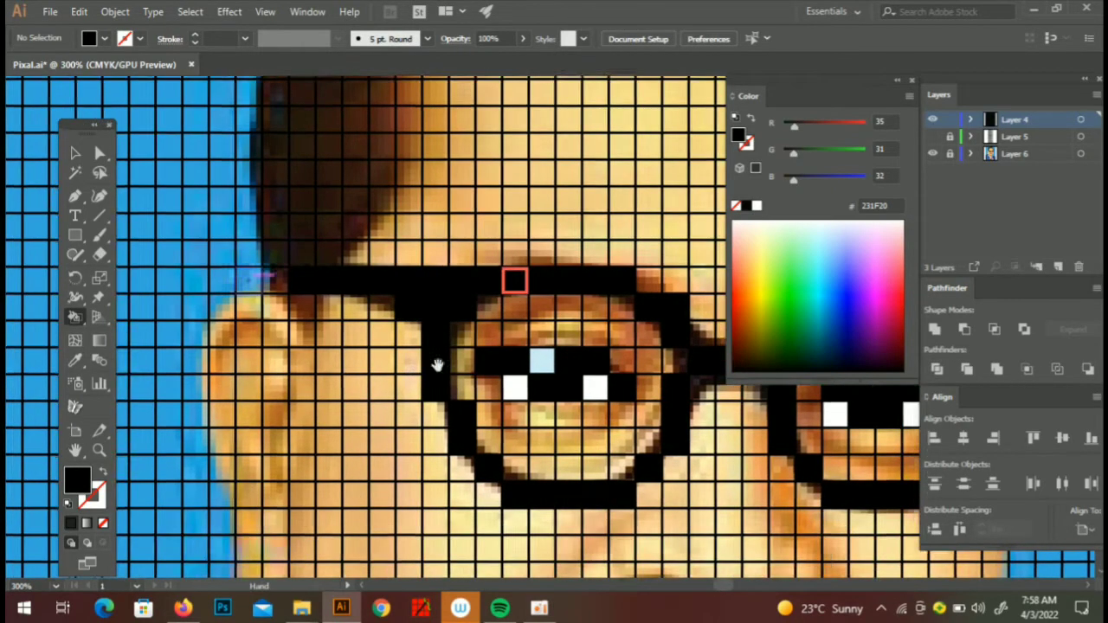
scroll(463, 307, right, 5)
scroll(390, 398, down, 3)
scroll(374, 416, right, 1)
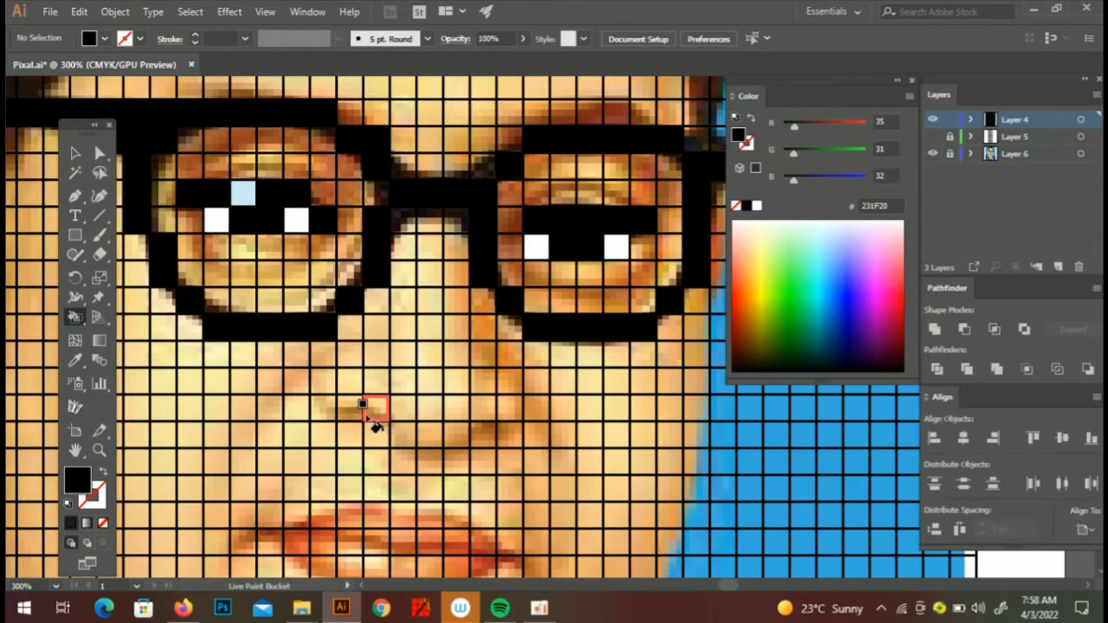
click(363, 405)
click(507, 404)
- Pan around the face and sample a skin colour from the portrait
scroll(507, 421, down, 2)
scroll(447, 300, left, 1)
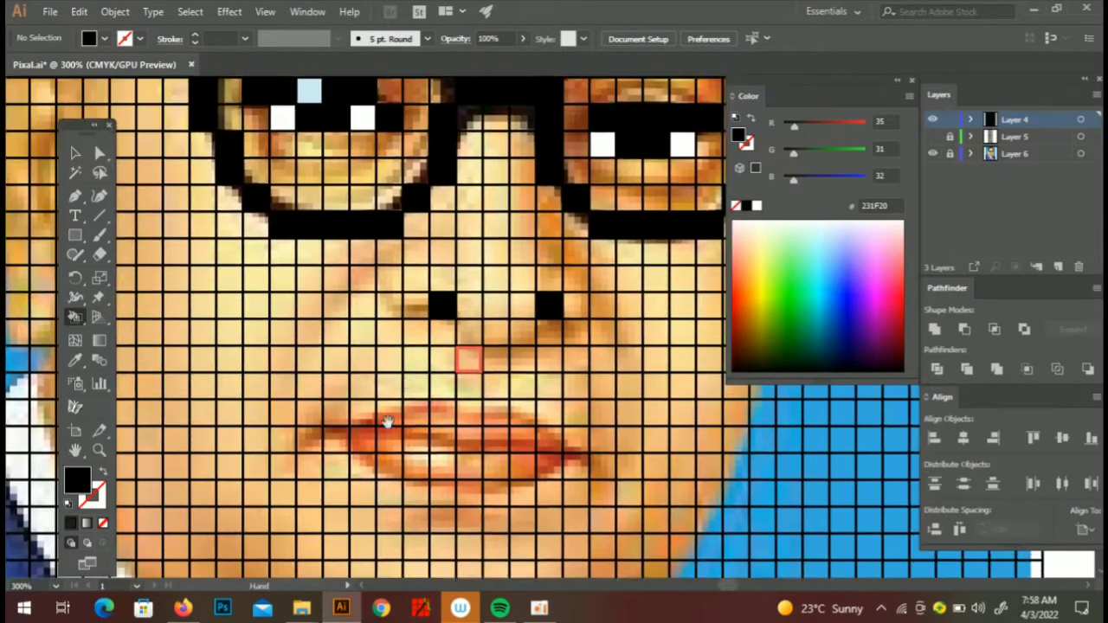
scroll(387, 422, up, 7)
scroll(387, 422, left, 4)
scroll(407, 398, right, 4)
scroll(425, 372, right, 3)
scroll(446, 413, left, 3)
scroll(446, 413, up, 2)
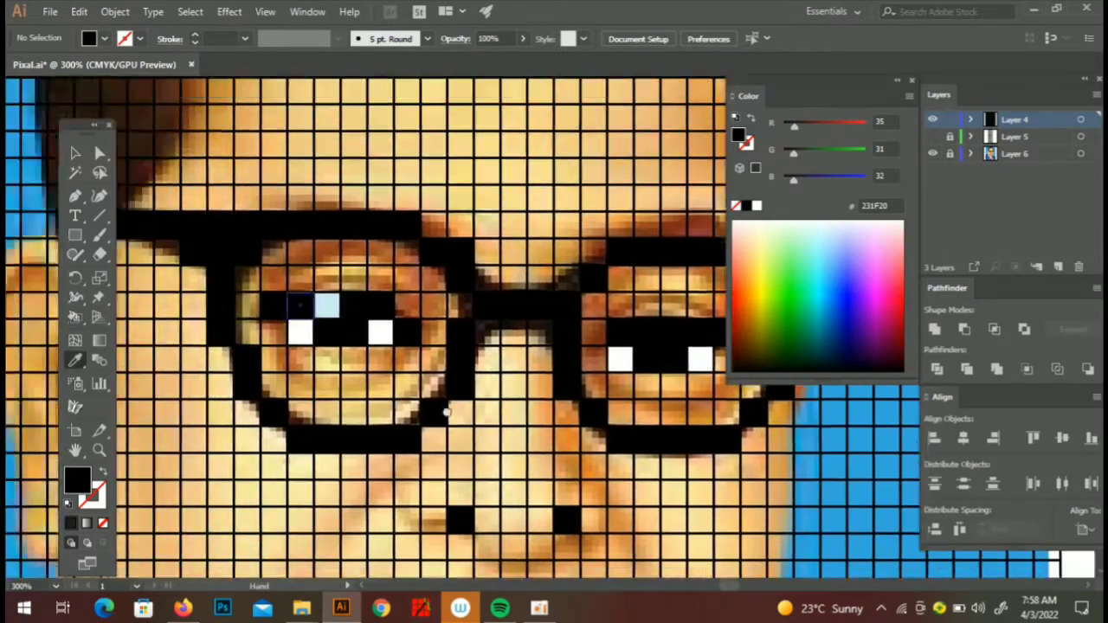
scroll(446, 413, left, 3)
key(i)
click(461, 271)
- Fill the cells inside both lenses with peach FFAE8A
click(745, 242)
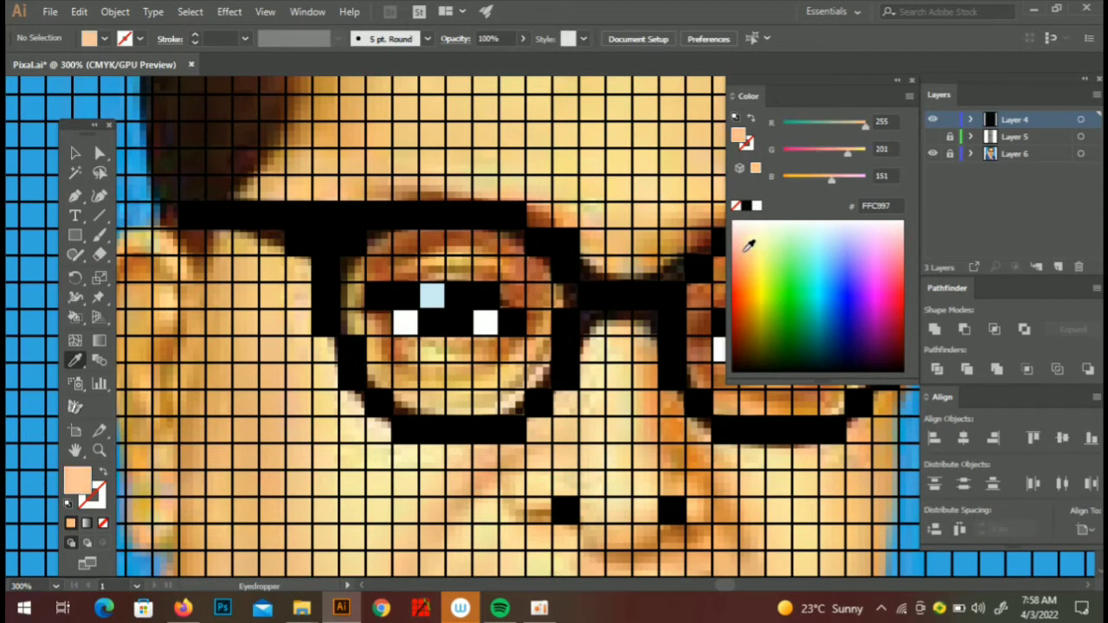
key(k)
drag(404, 270, 433, 242)
mouse_move(358, 320)
mouse_down()
mouse_move(421, 376)
mouse_move(534, 387)
mouse_move(519, 260)
mouse_move(563, 292)
mouse_up()
scroll(519, 290, right, 6)
mouse_move(460, 289)
mouse_down()
mouse_move(534, 402)
mouse_move(618, 367)
mouse_move(547, 292)
mouse_move(613, 279)
mouse_up()
mouse_move(428, 395)
mouse_down()
mouse_move(474, 261)
mouse_move(510, 274)
mouse_up()
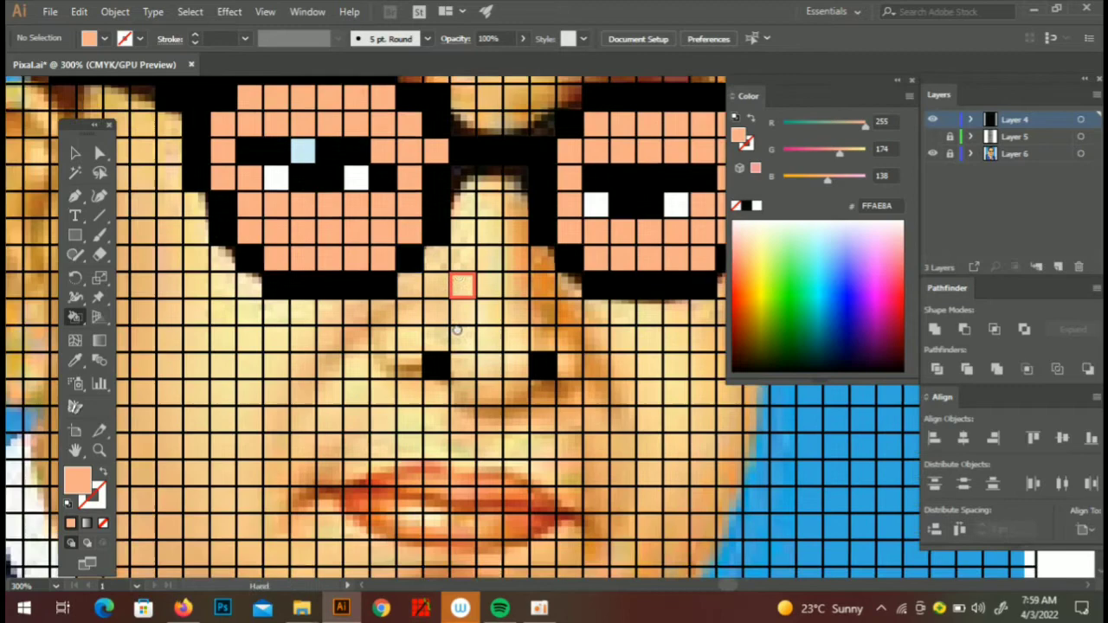
- Paint a dark grey 5E5D5E row along the top of the frame
drag(360, 359, 454, 506)
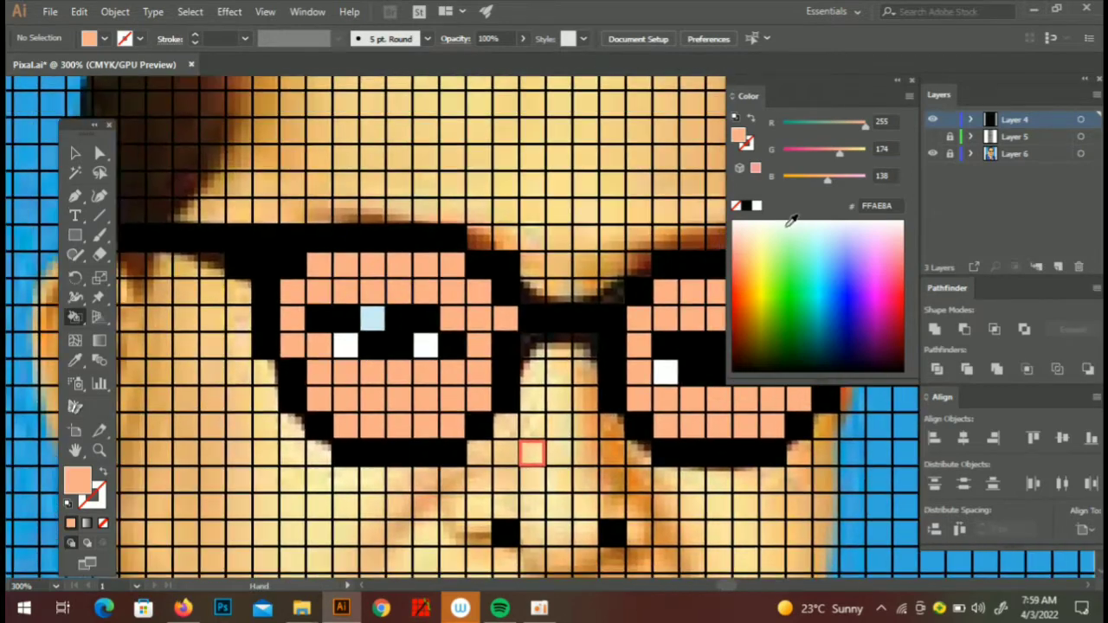
drag(444, 317, 348, 239)
click(502, 240)
double_click(76, 479)
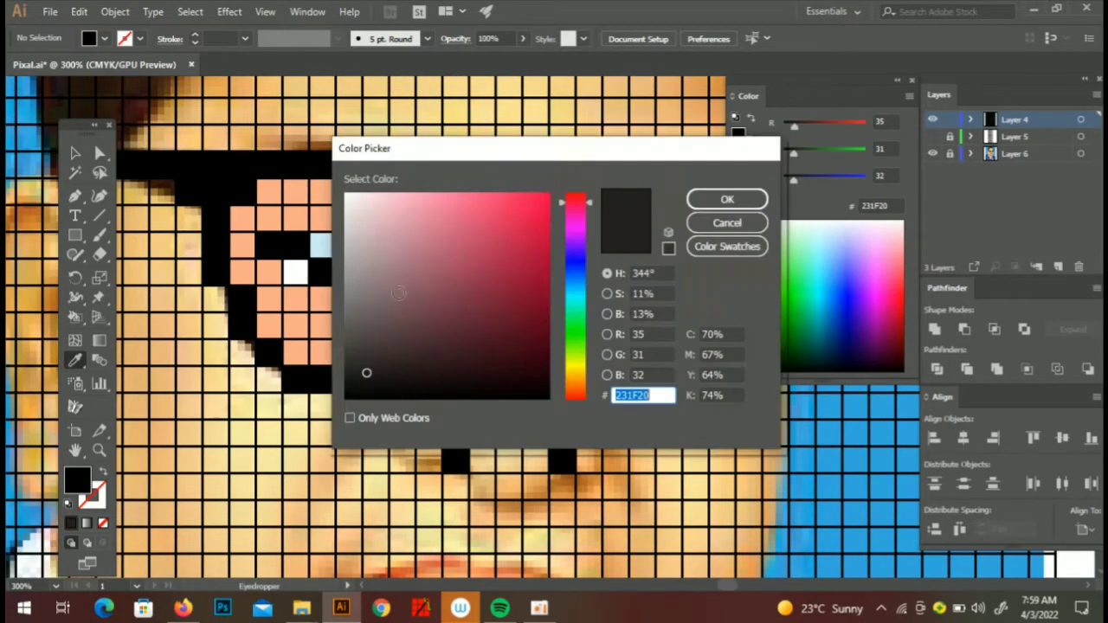
click(346, 323)
key(Return)
drag(294, 139, 425, 164)
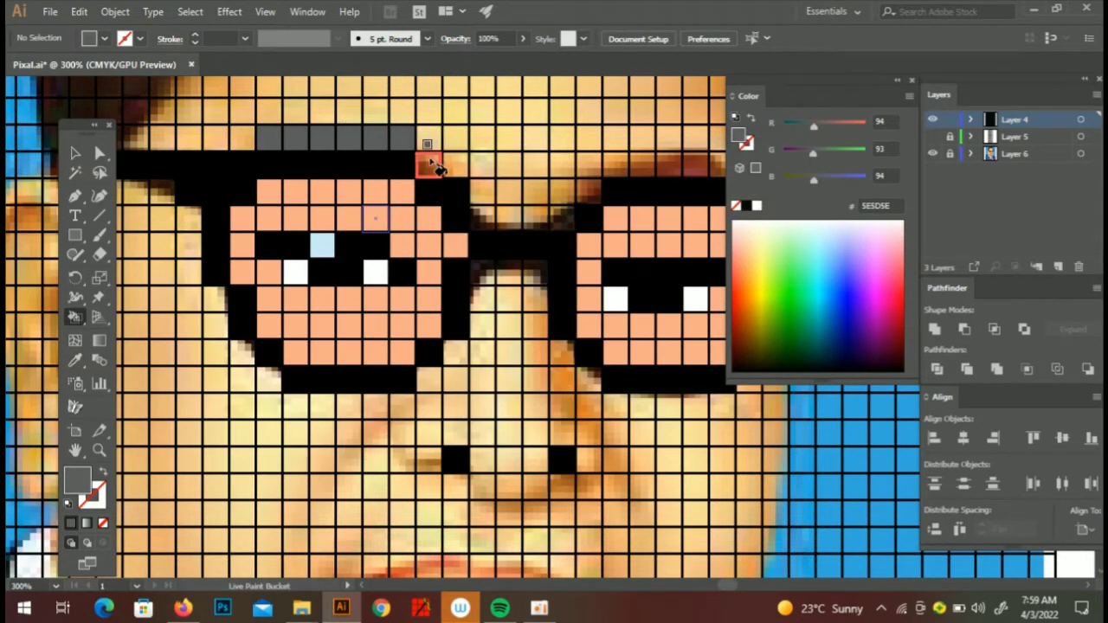
drag(603, 191, 425, 229)
click(405, 227)
drag(268, 385, 516, 258)
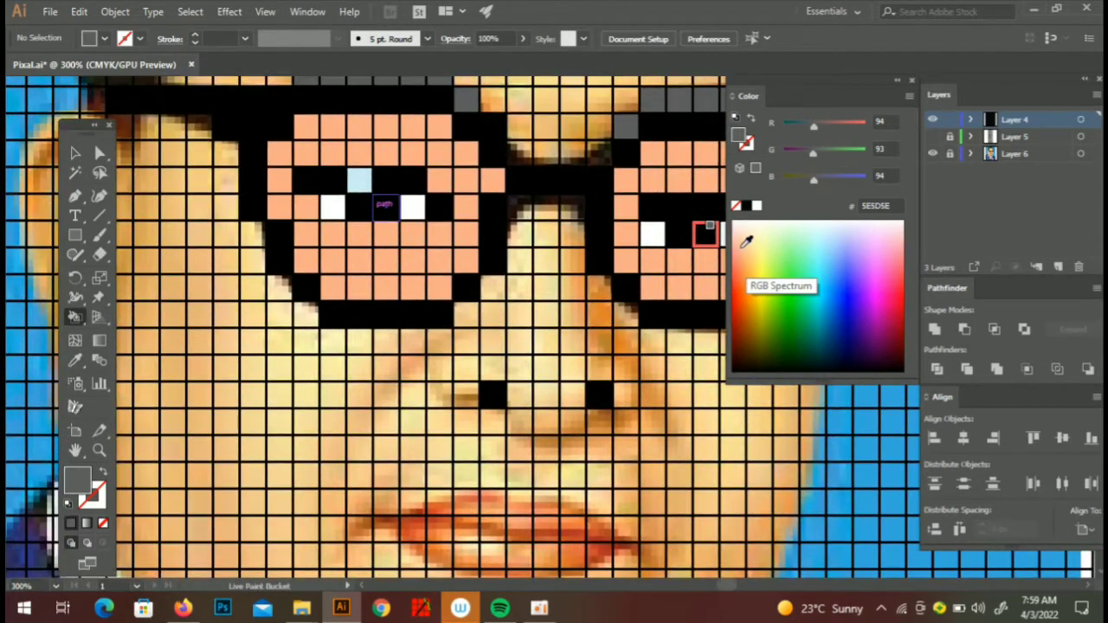
click(738, 264)
- Set a salmon fill and paint a column below the glasses and cheek cells
double_click(76, 479)
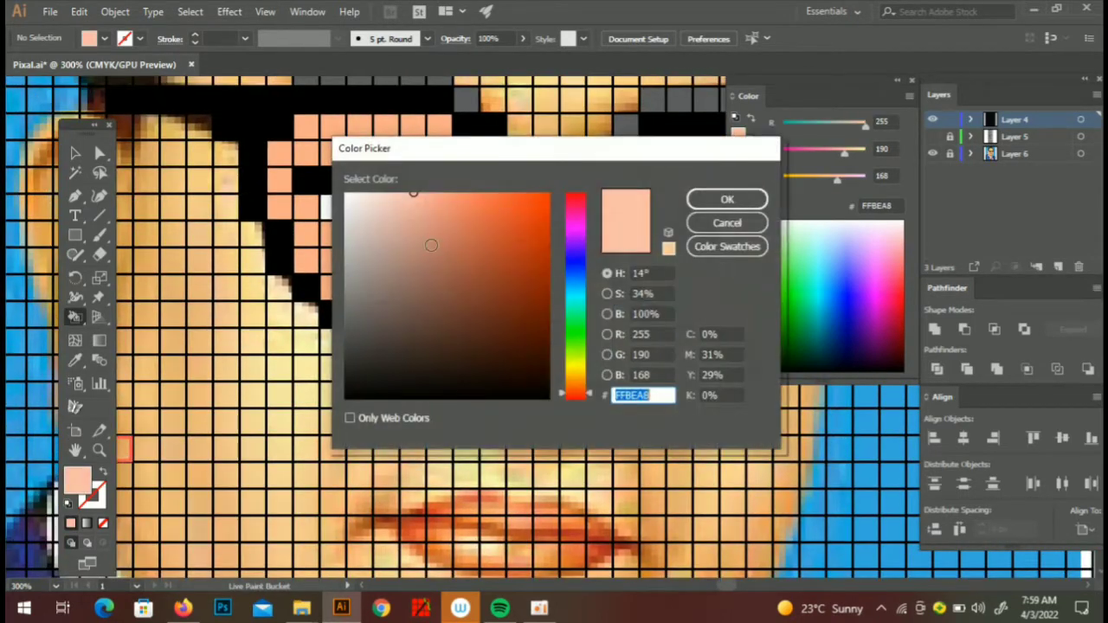
click(404, 190)
click(451, 204)
key(Return)
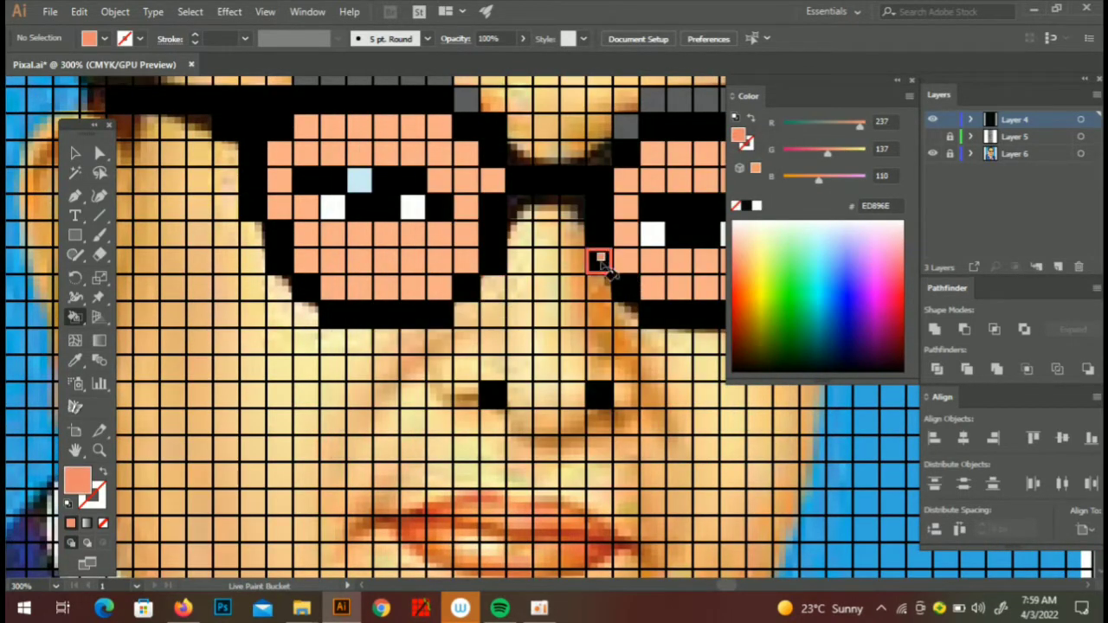
drag(604, 266, 599, 373)
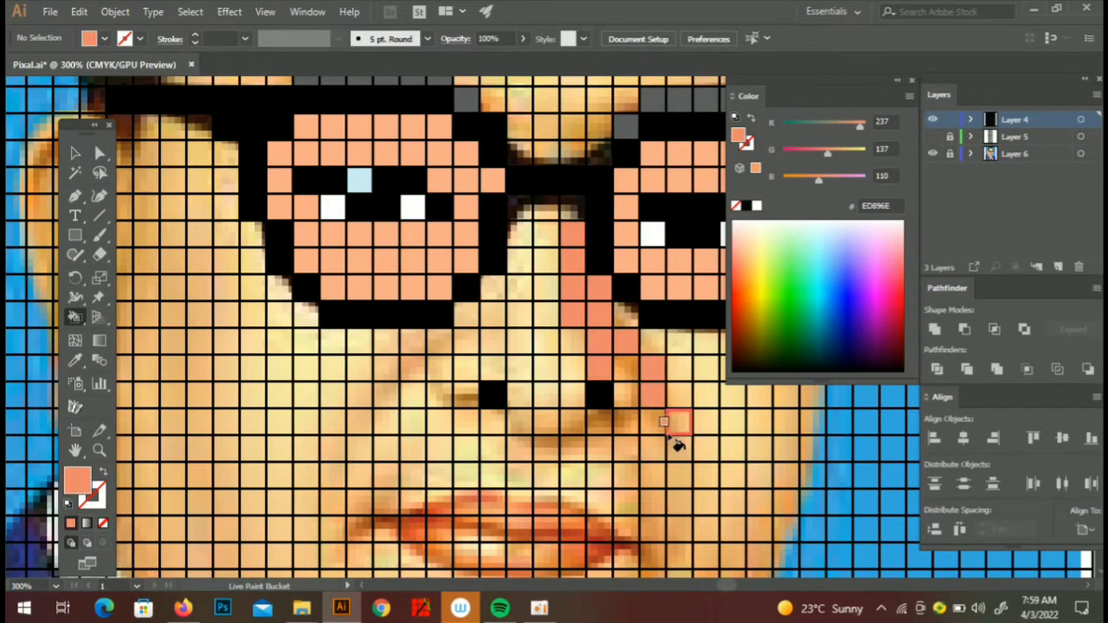
scroll(665, 422, down, 3)
scroll(664, 423, right, 2)
mouse_move(286, 319)
mouse_down()
mouse_move(366, 239)
mouse_move(402, 322)
mouse_move(425, 313)
mouse_up()
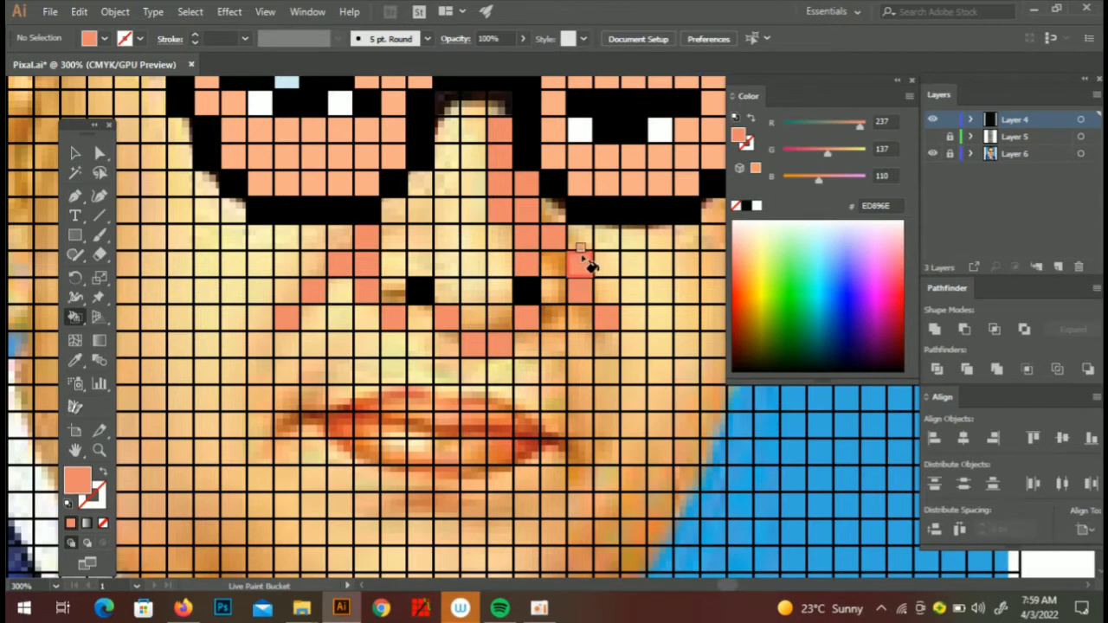
- Paint a cell beside the left nostril and the nose bridge cells pale pink
scroll(485, 260, up, 1)
scroll(485, 260, right, 1)
alt+click(366, 302)
click(422, 338)
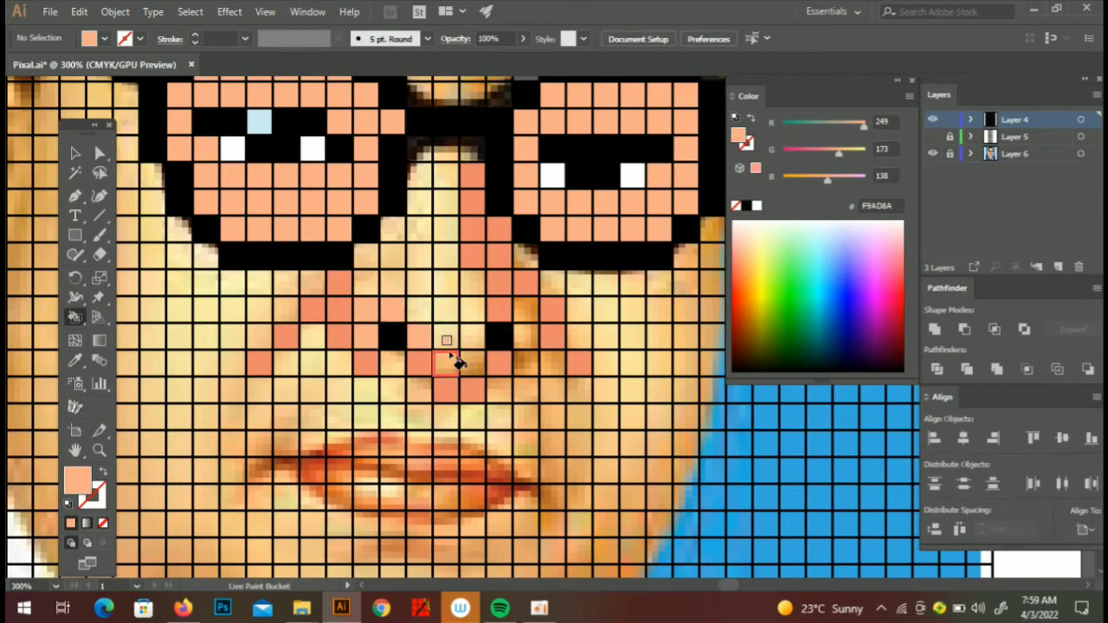
alt+click(547, 354)
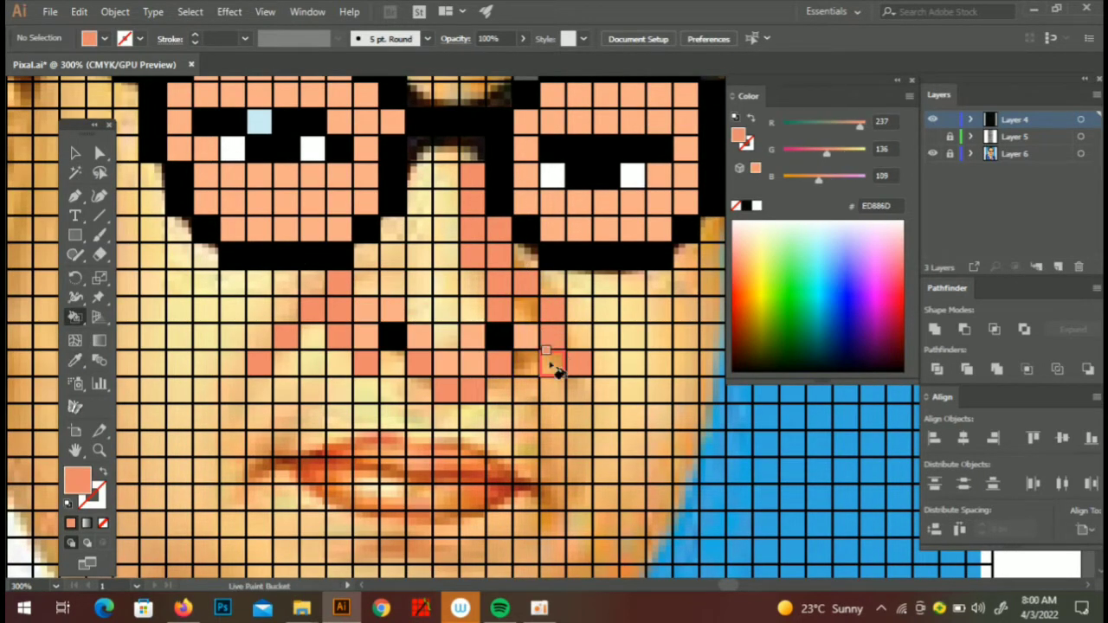
alt+click(527, 309)
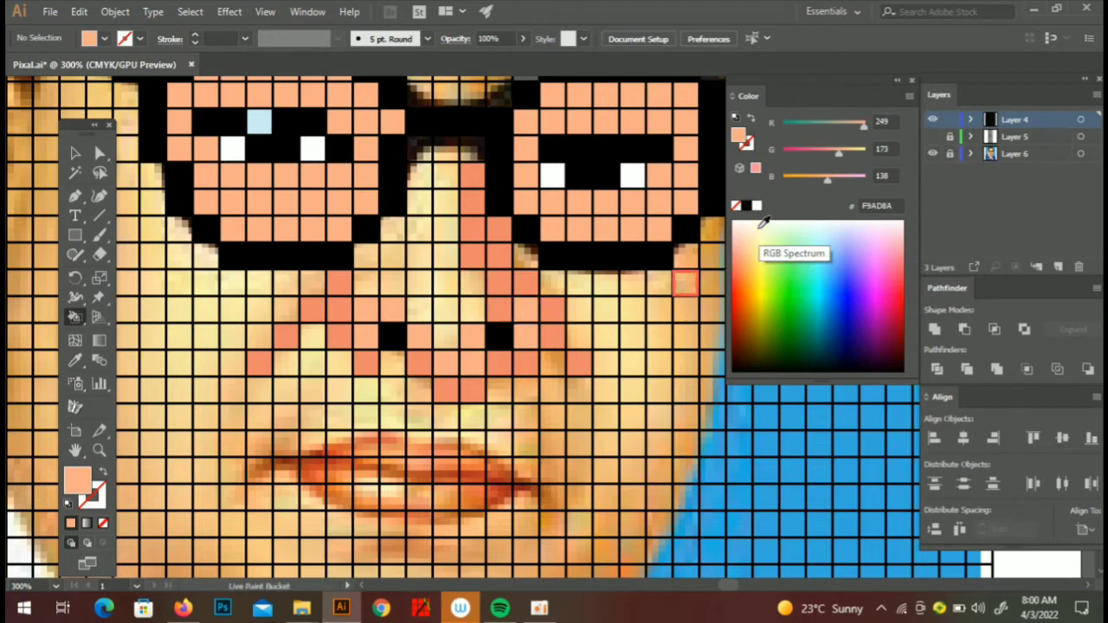
double_click(76, 479)
drag(433, 197, 406, 189)
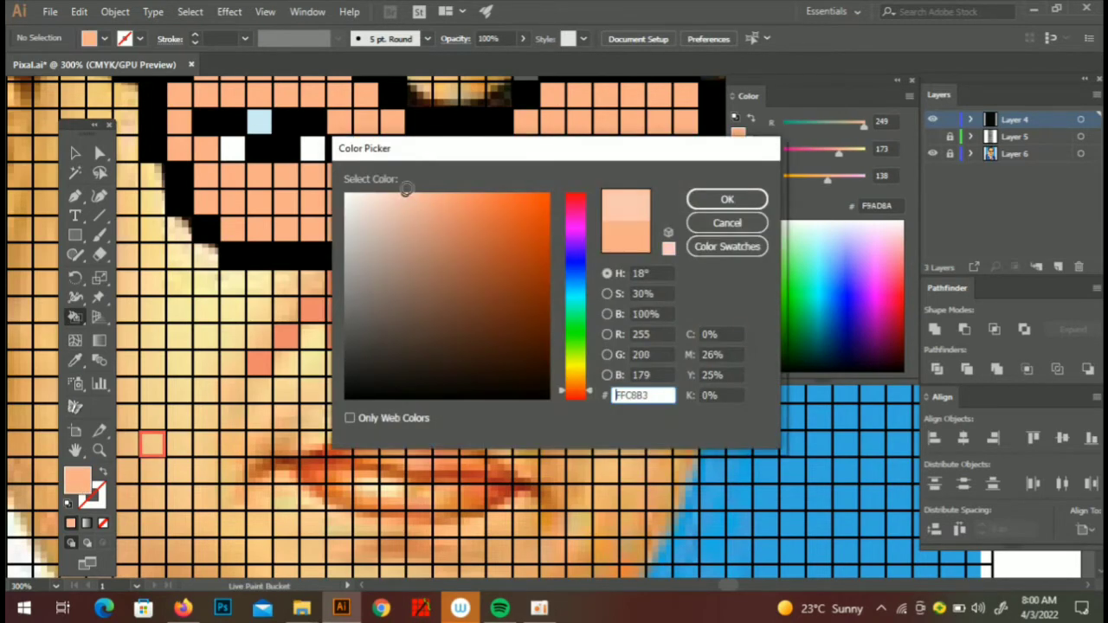
click(728, 199)
mouse_move(446, 148)
mouse_down()
mouse_move(453, 322)
mouse_move(498, 178)
mouse_up()
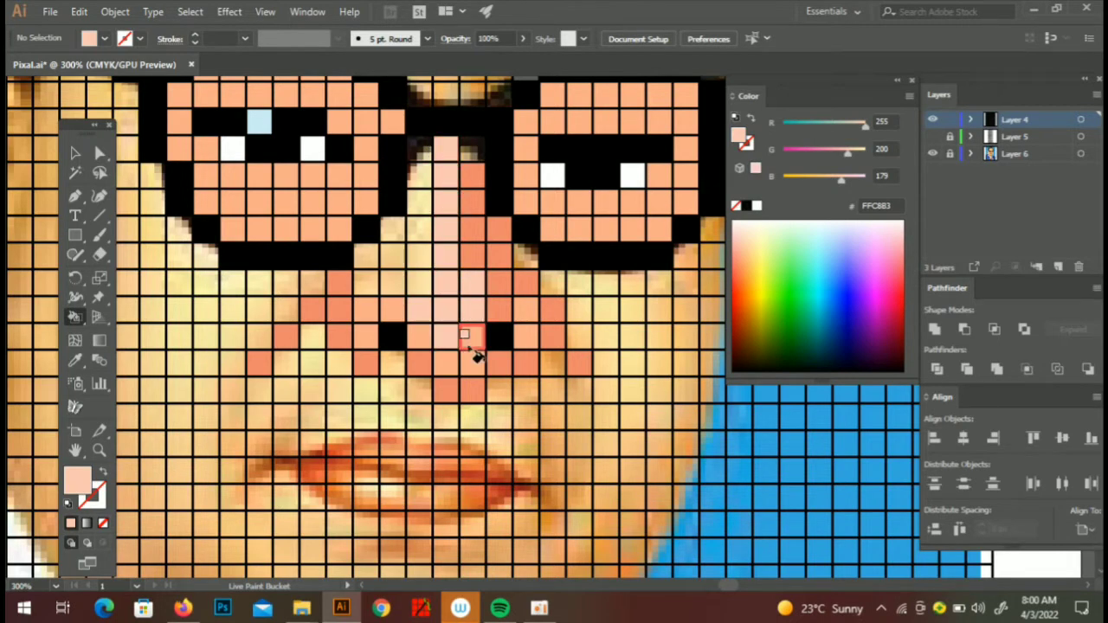
- Paint nose-area cells peach after sampling colours from the face
alt+click(527, 325)
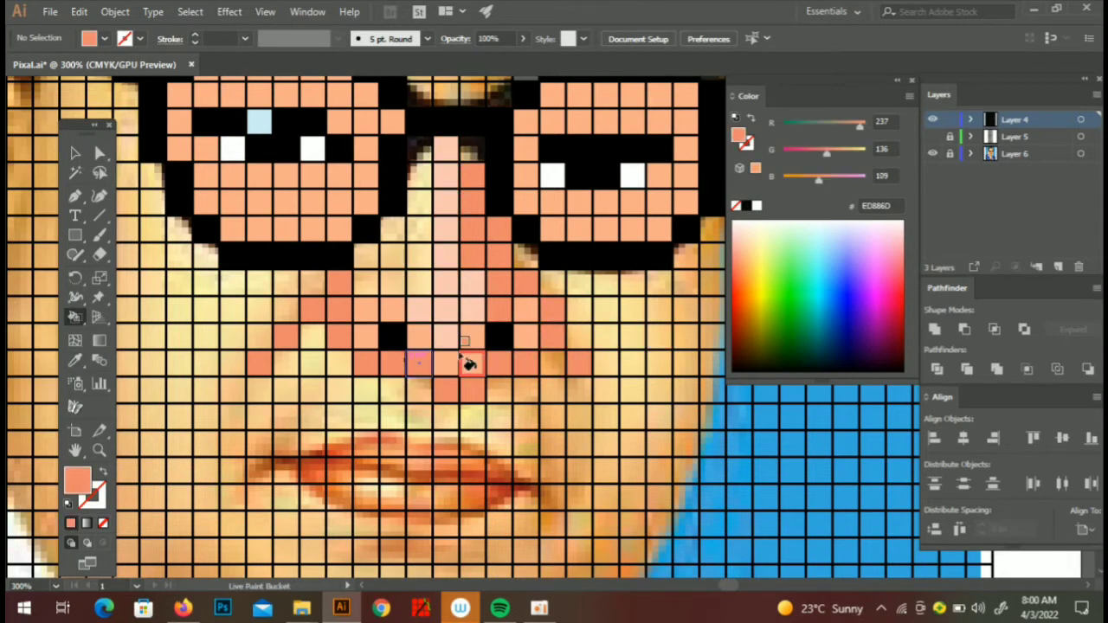
key(alt)
click(489, 424)
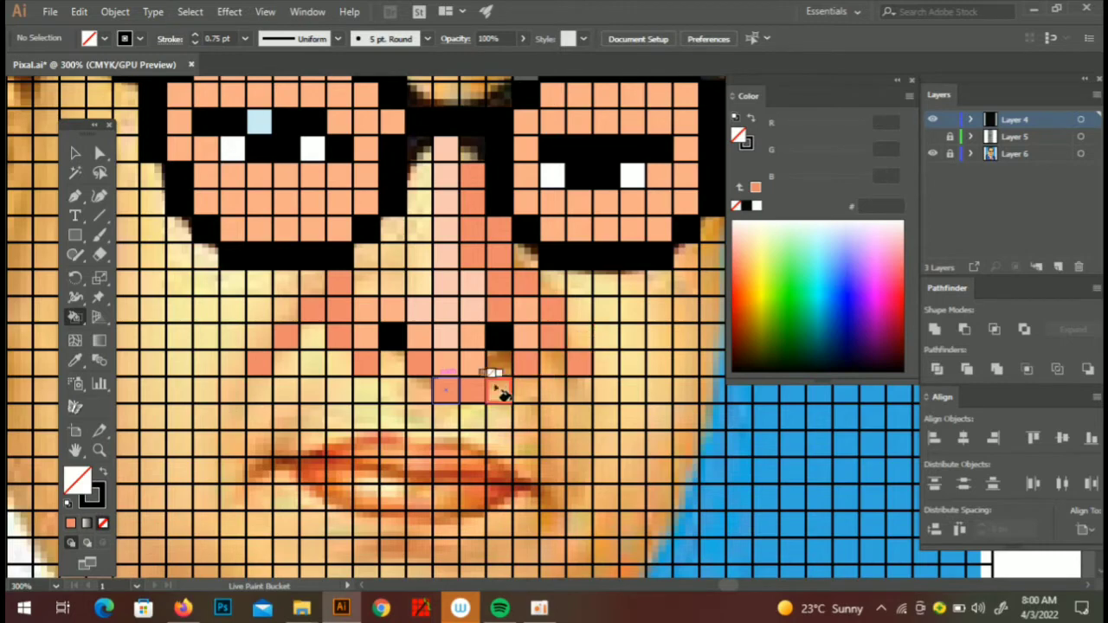
drag(492, 317, 483, 375)
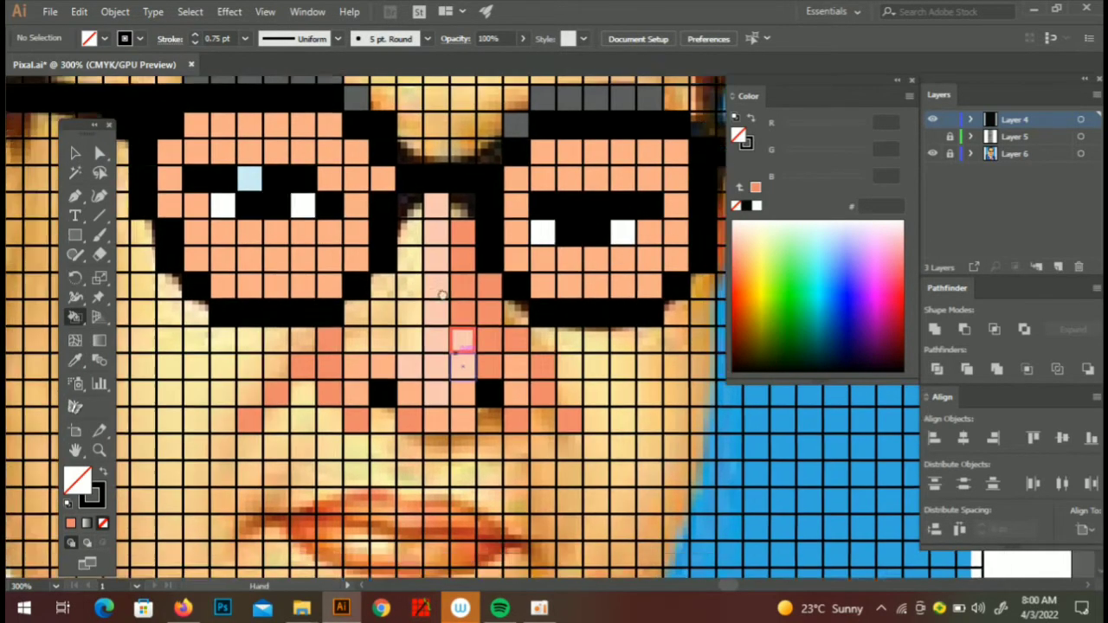
drag(442, 295, 520, 316)
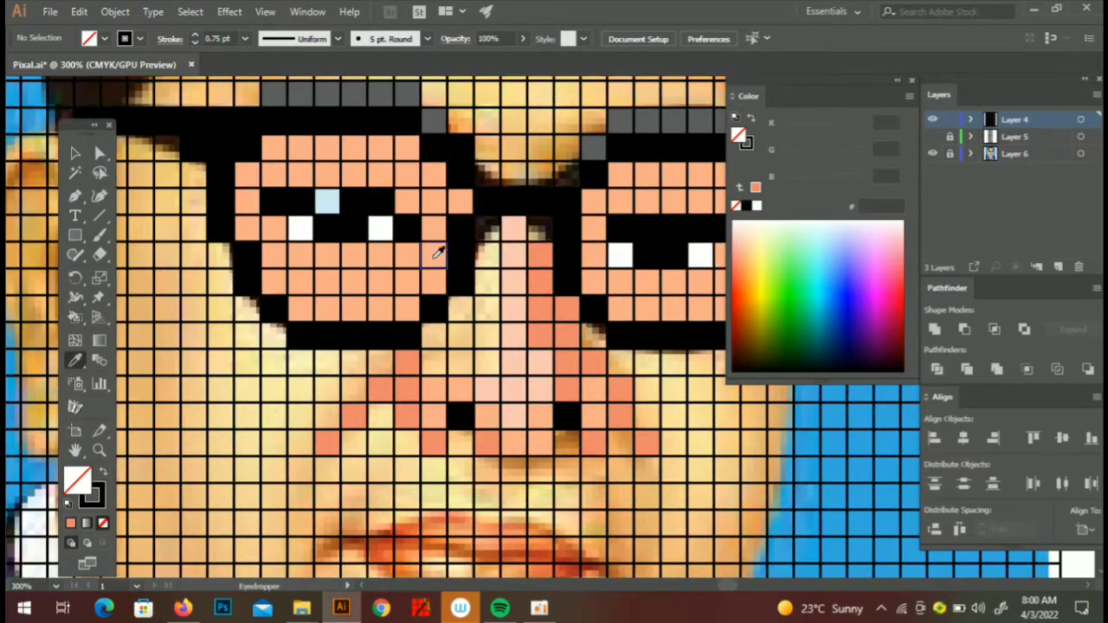
click(470, 350)
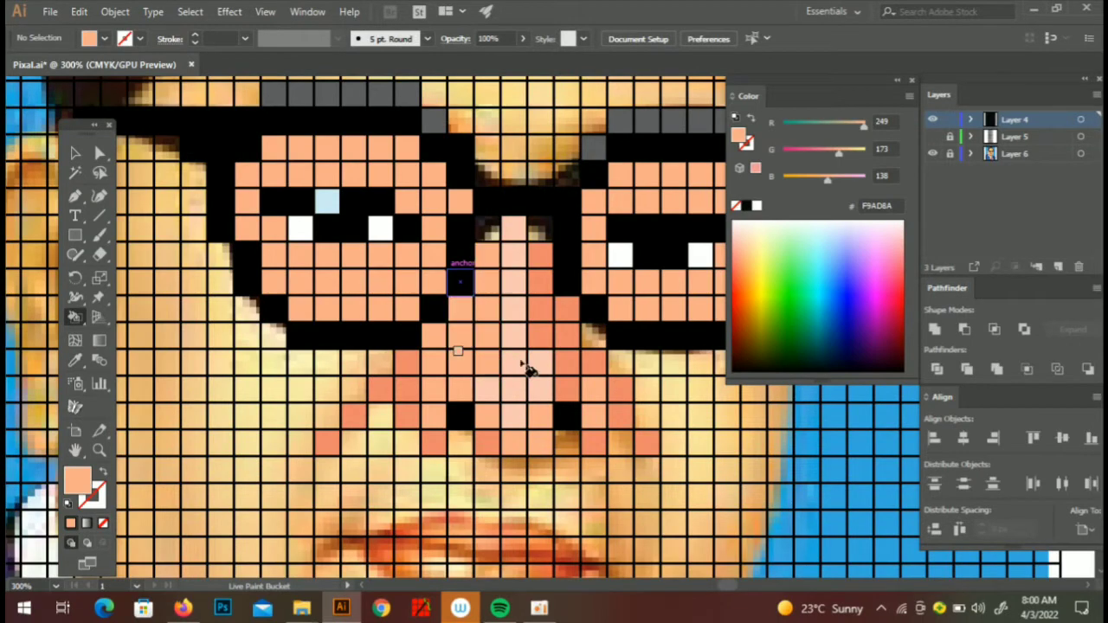
key(i)
click(437, 442)
- Shade the nostril sides, nose bridge and lens tops with dark red AD4732
double_click(80, 484)
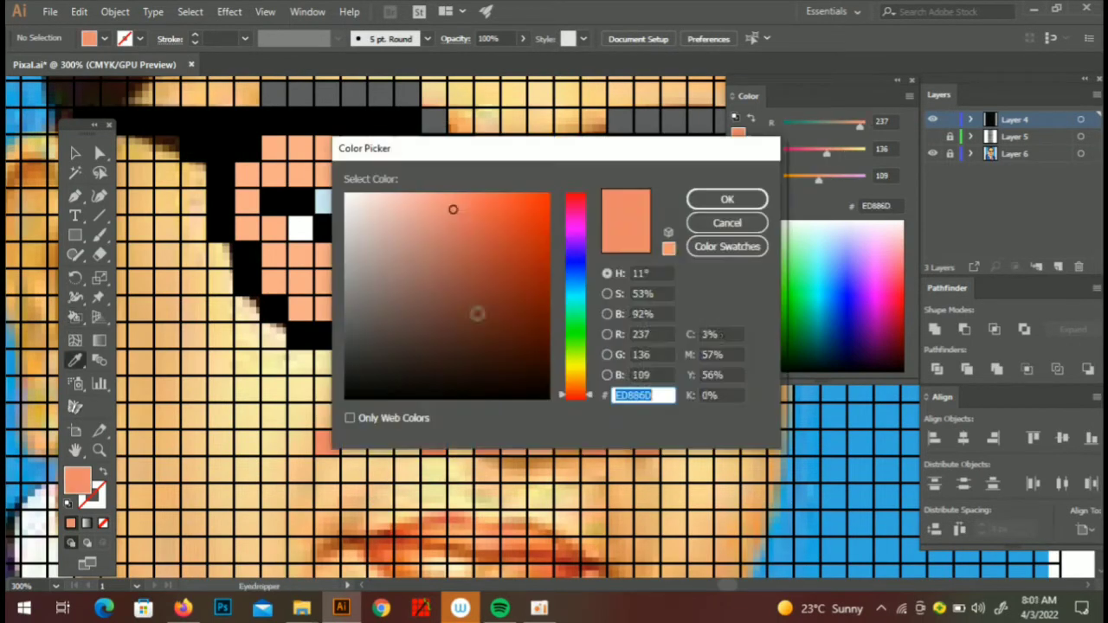
click(490, 253)
key(Return)
key(k)
mouse_move(406, 386)
mouse_down()
mouse_move(489, 440)
mouse_move(613, 447)
mouse_up()
drag(620, 382, 570, 369)
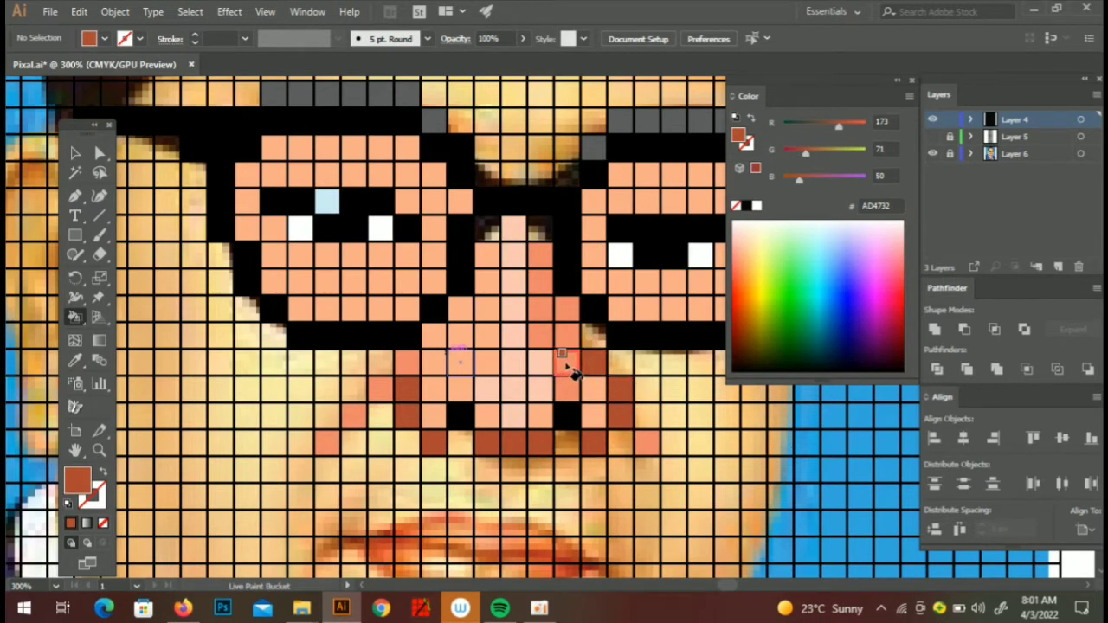
mouse_move(546, 243)
mouse_down()
mouse_move(566, 337)
mouse_move(488, 230)
mouse_move(577, 211)
mouse_move(502, 241)
mouse_move(607, 240)
mouse_up()
scroll(606, 240, left, 3)
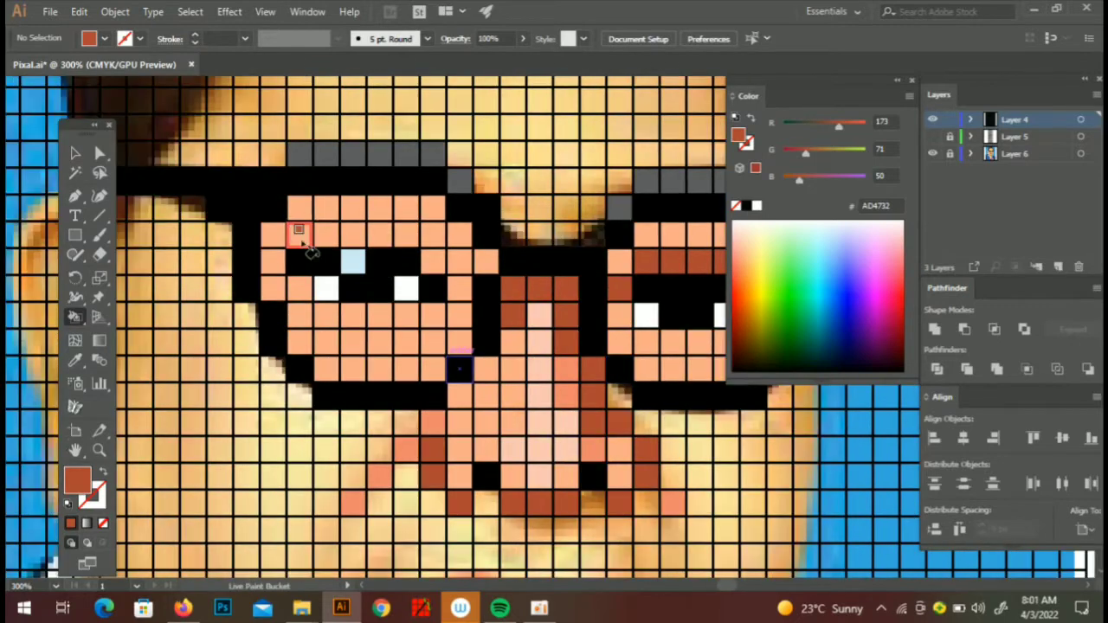
drag(297, 235, 483, 346)
- Zoom out to the whole artboard and hide the Layer 6 reference photo
scroll(389, 295, right, 3)
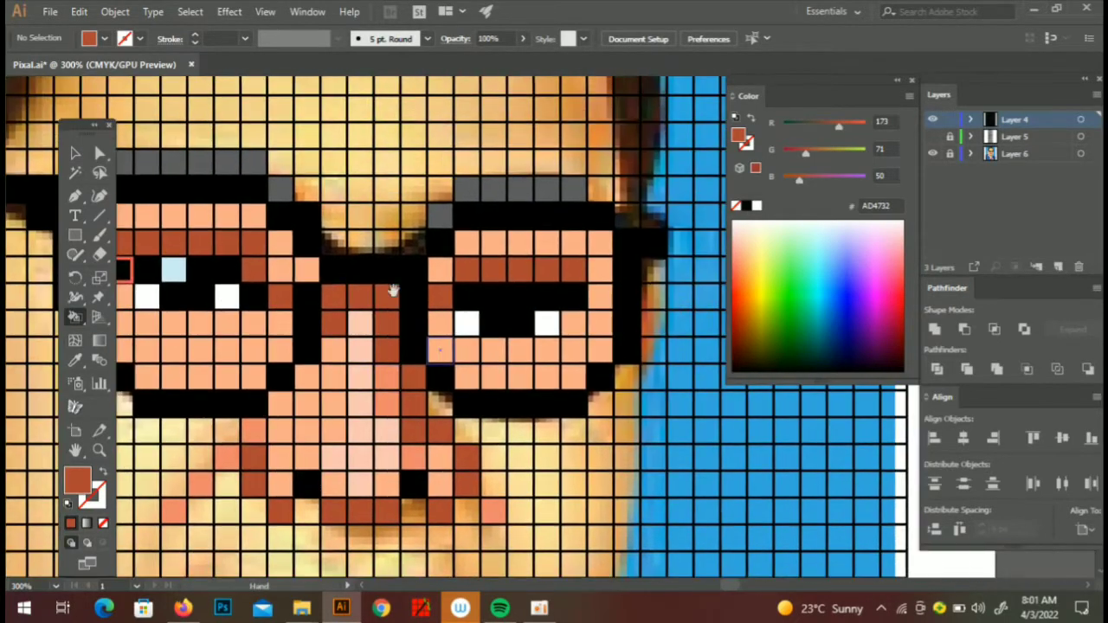
scroll(442, 295, down, 3)
key(ctrl+minus)
key(ctrl+minus)
key(ctrl+minus)
click(932, 154)
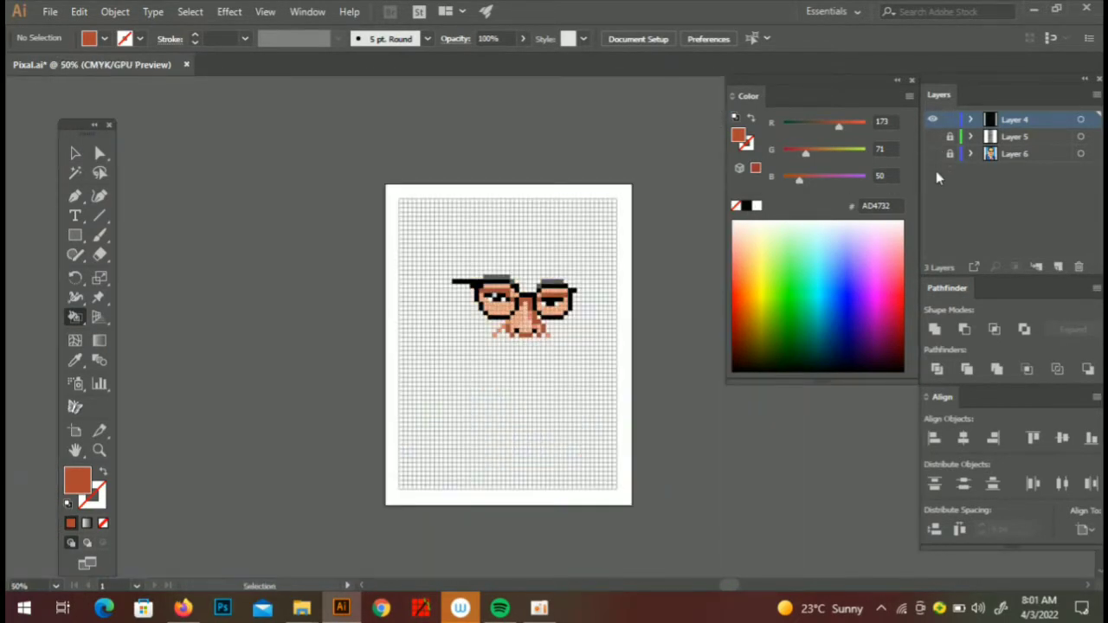
- Show the reference photo layer, zoom in, and turn the light-blue left-eye cell black
click(933, 153)
key(ctrl+plus)
key(ctrl+plus)
key(ctrl+plus)
scroll(377, 238, up, 1)
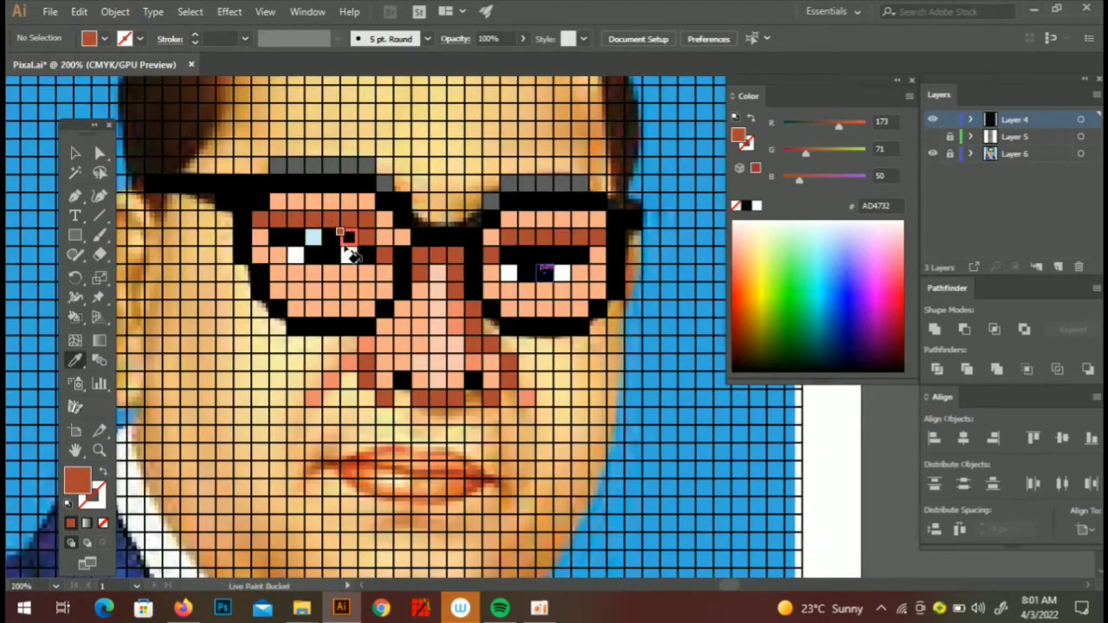
key(i)
click(364, 222)
click(333, 236)
key(k)
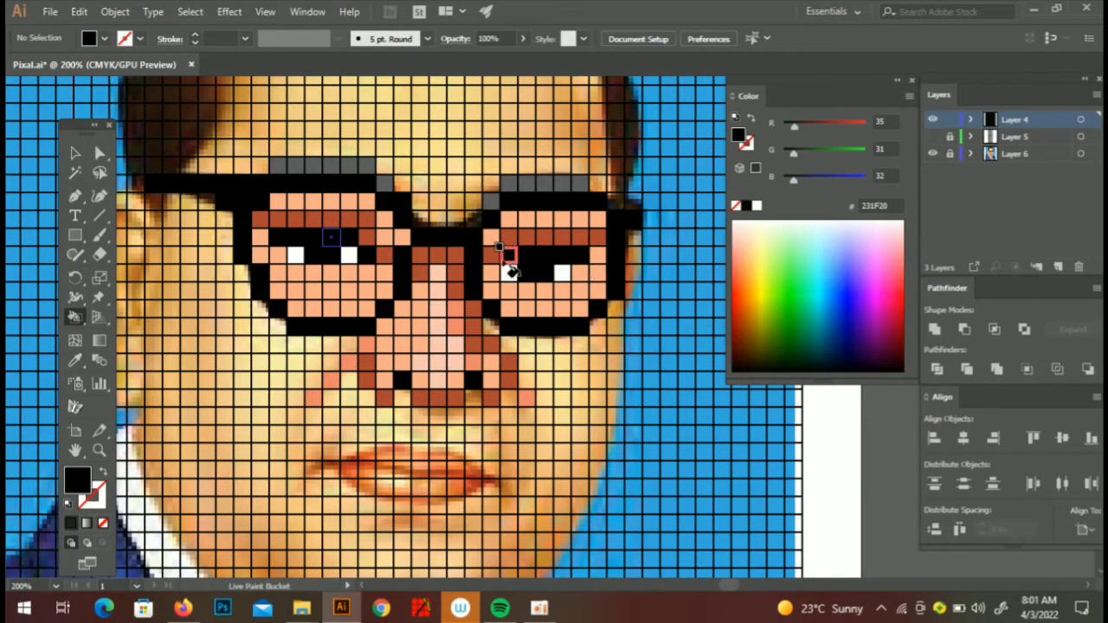
- Paint the left cheek and left side of the face in peach F9AD8A
alt+click(277, 248)
scroll(277, 233, down, 2)
scroll(271, 201, up, 1)
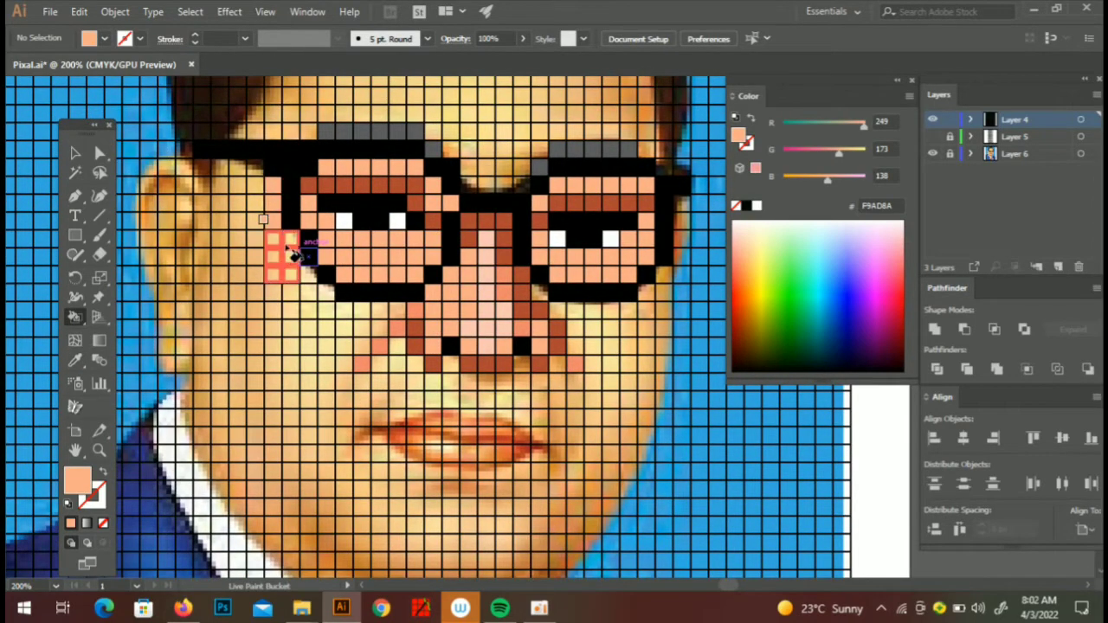
mouse_move(332, 309)
mouse_down()
mouse_move(346, 311)
mouse_move(308, 342)
mouse_up()
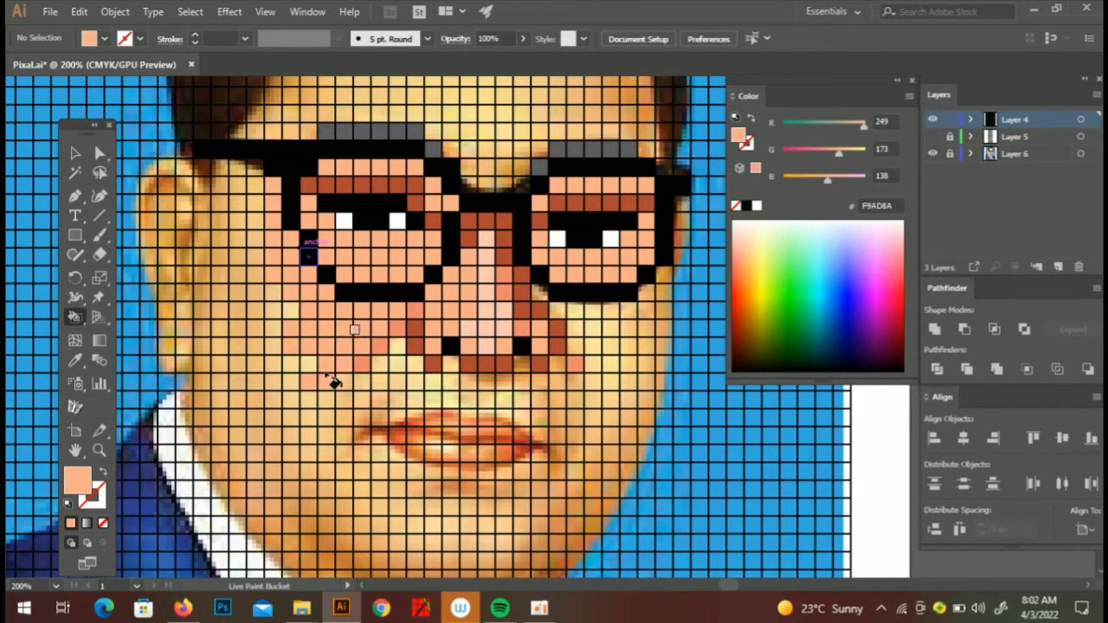
mouse_move(248, 176)
mouse_down()
mouse_move(226, 260)
mouse_move(289, 384)
mouse_up()
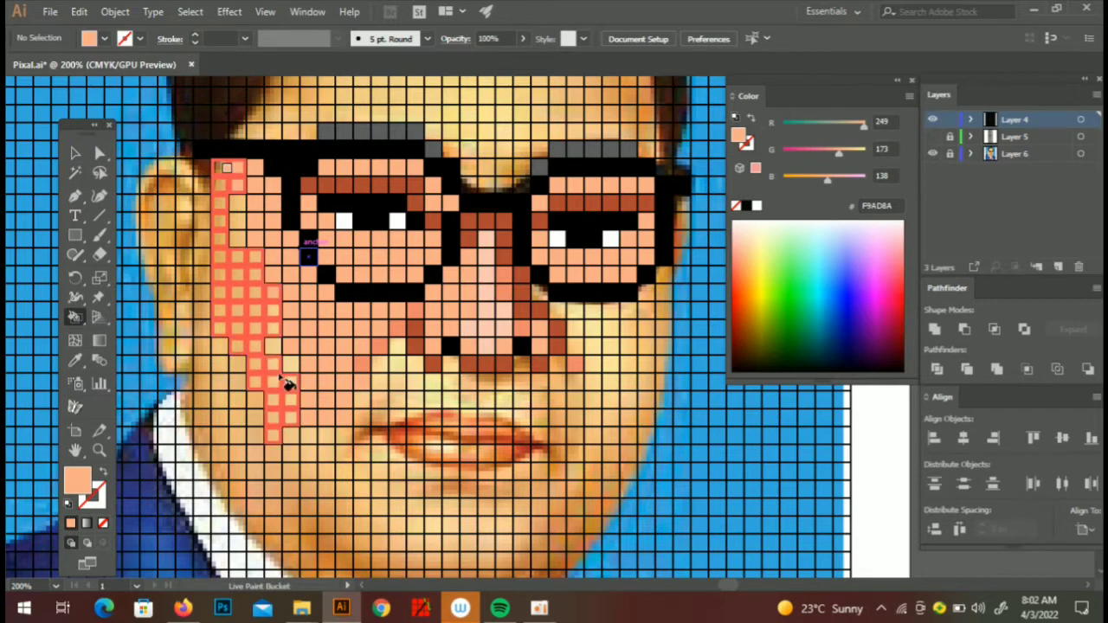
scroll(289, 383, down, 2)
drag(303, 323, 338, 322)
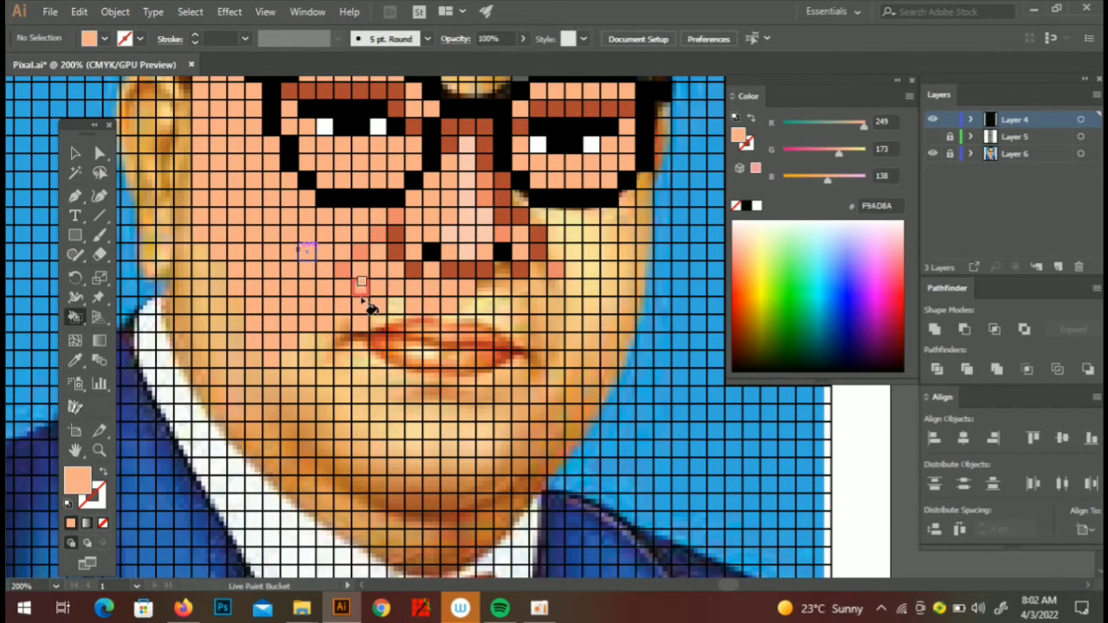
- Sample the lip colour, try red shades, and paint a lip cell red
key(i)
scroll(368, 308, left, 3)
click(514, 326)
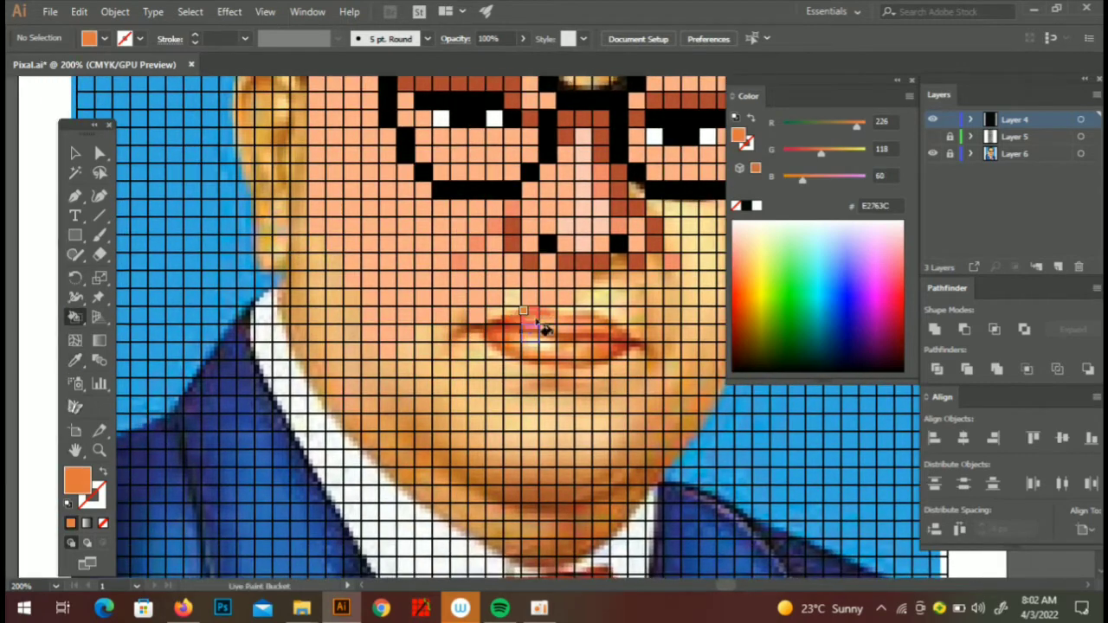
key(i)
drag(742, 260, 689, 289)
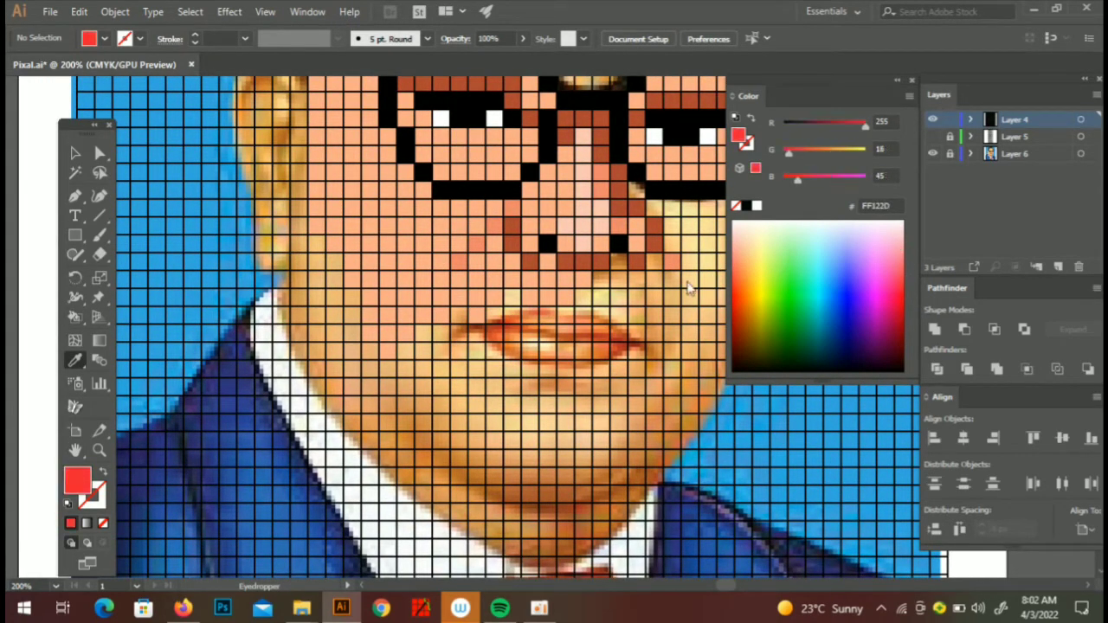
click(901, 262)
key(k)
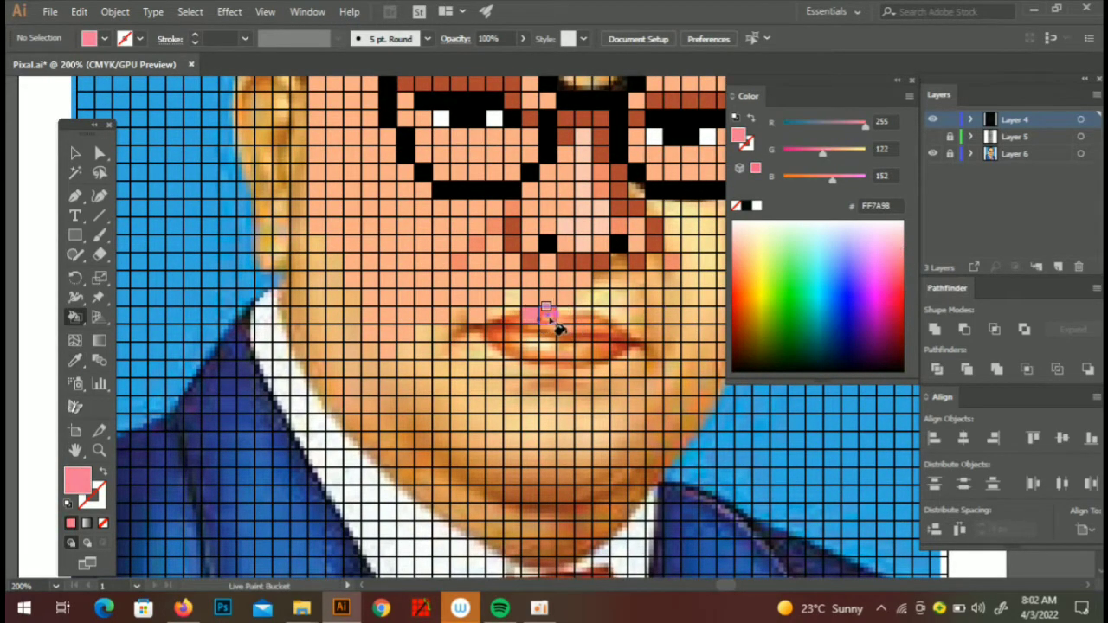
click(899, 317)
click(530, 314)
- Set the fill to salmon F27157 and paint the upper lip row cells with it
scroll(632, 325, right, 3)
scroll(632, 326, up, 1)
key(i)
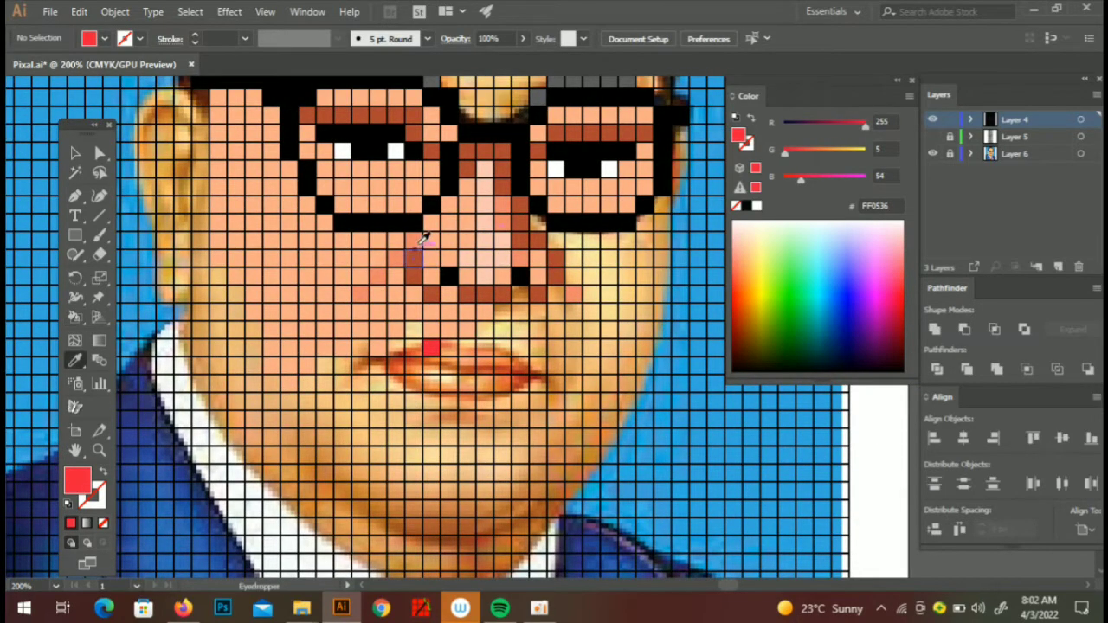
click(425, 239)
double_click(77, 481)
mouse_move(453, 208)
mouse_down()
mouse_move(492, 201)
mouse_move(475, 203)
mouse_up()
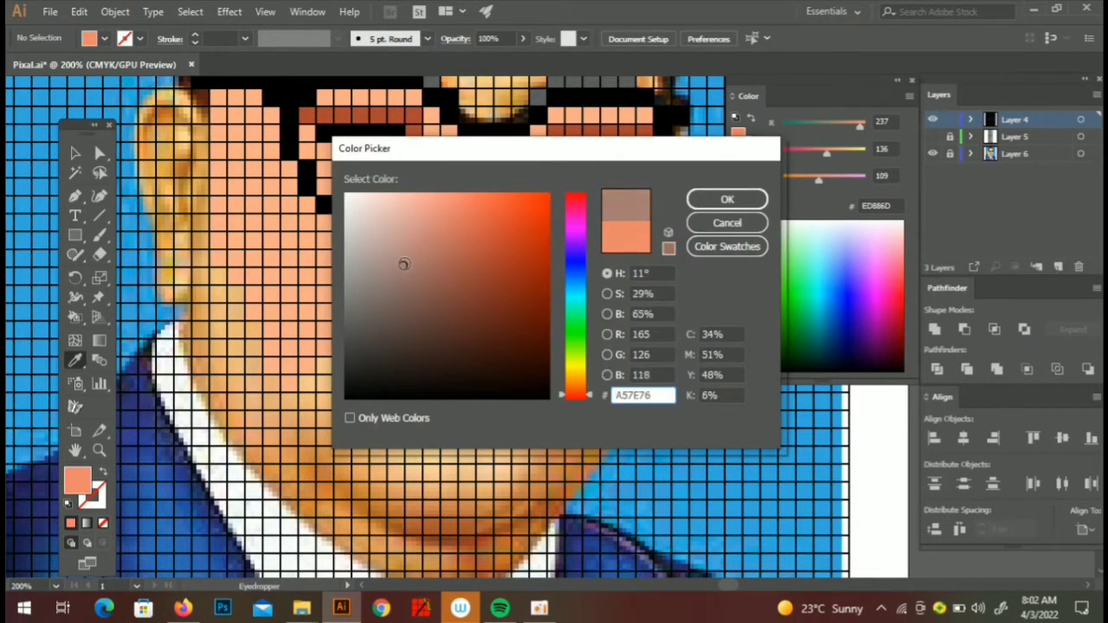
click(728, 200)
key(k)
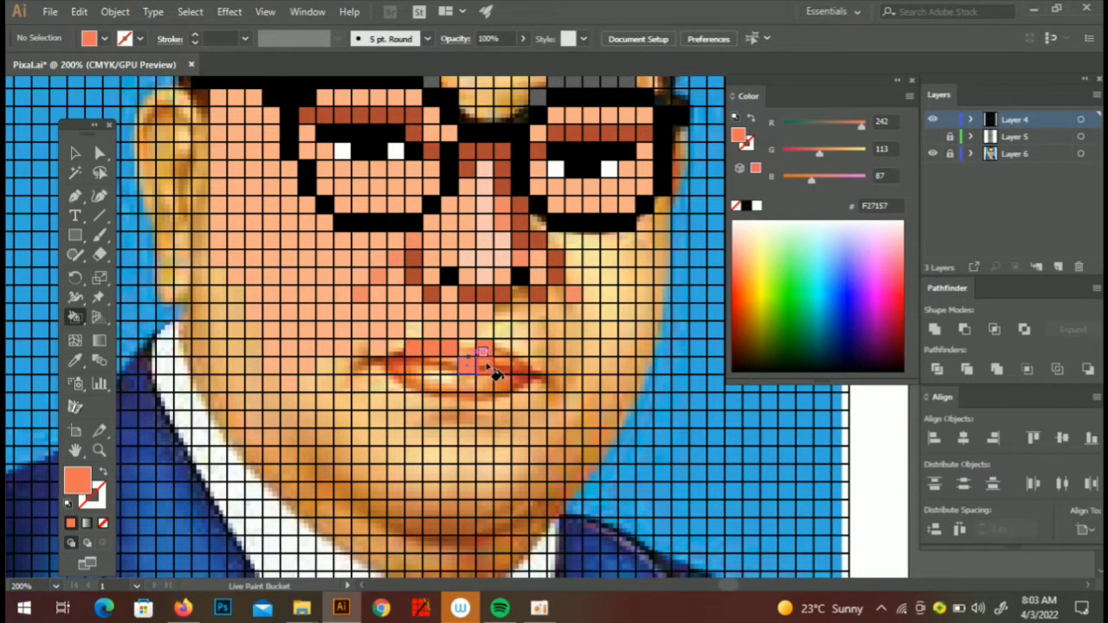
scroll(531, 382, up, 1)
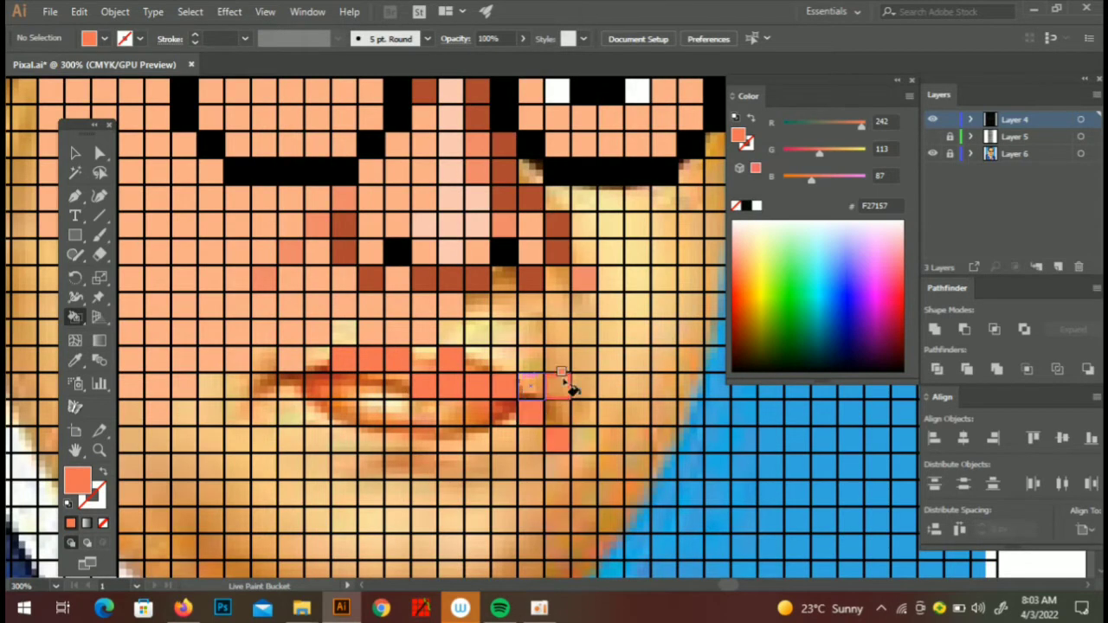
click(247, 414)
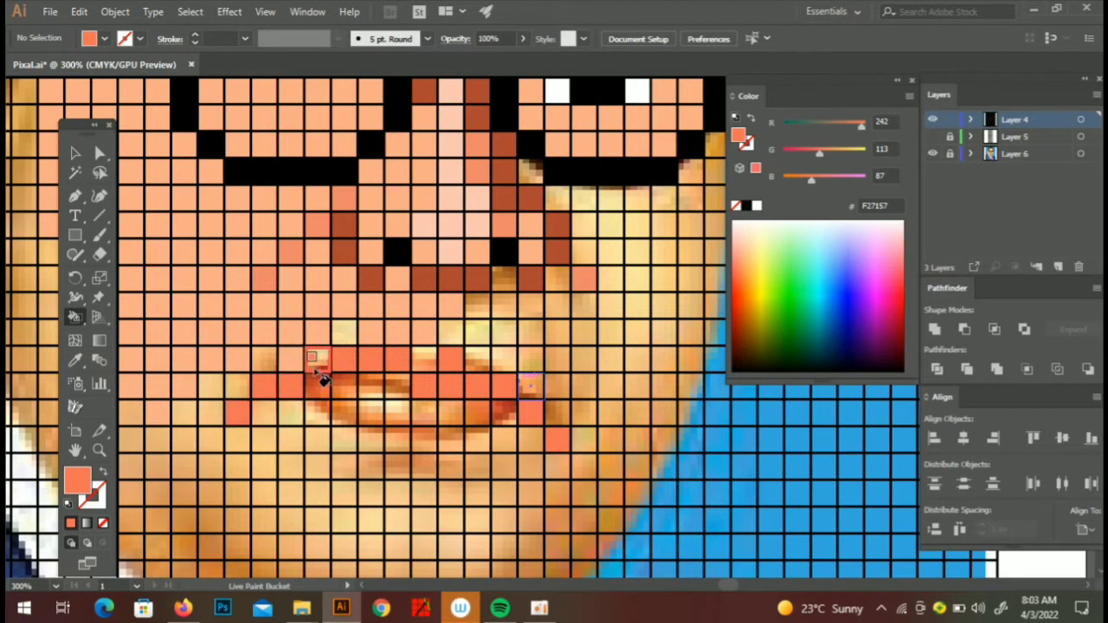
drag(401, 389, 509, 399)
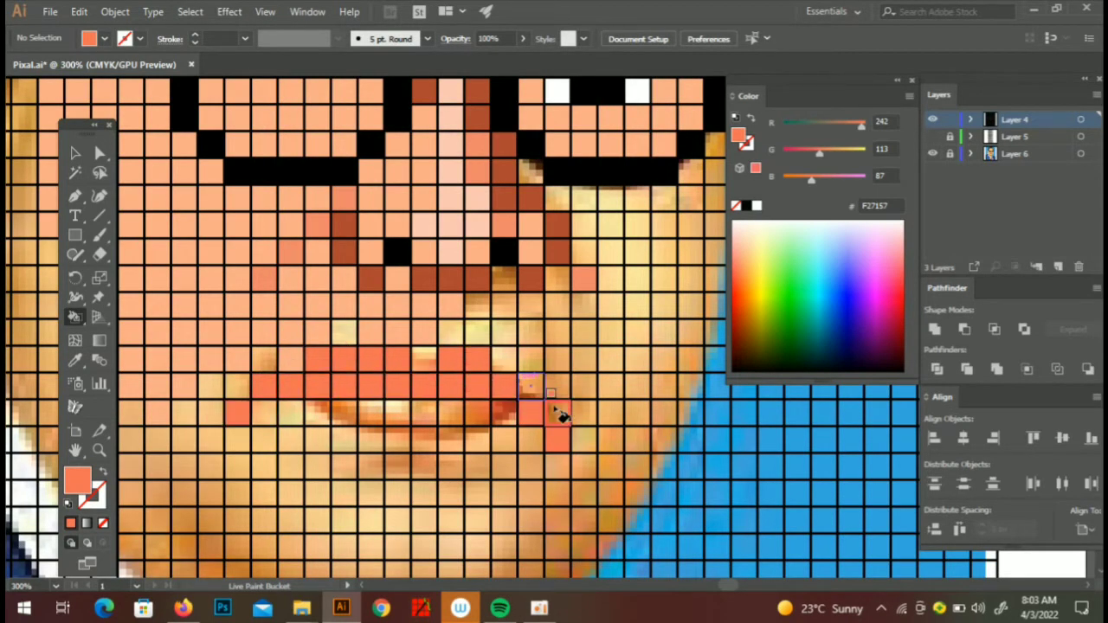
- Switch the fill to darker red C95643 and paint lip cells with it
key(i)
double_click(86, 489)
click(483, 234)
click(725, 199)
key(k)
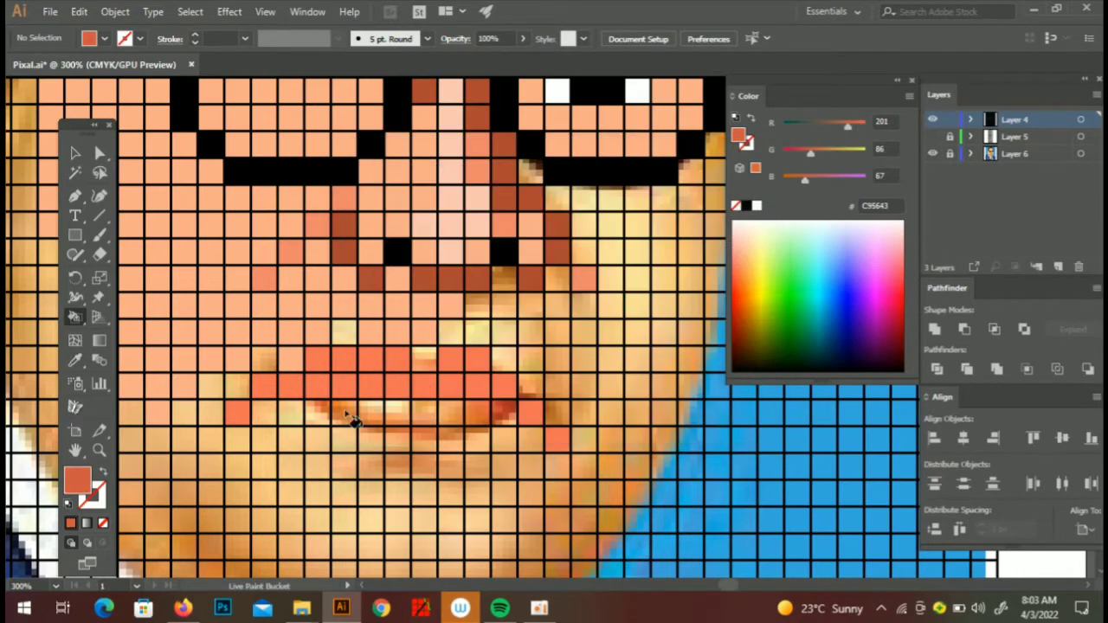
drag(351, 414, 465, 409)
- Compare against the reference photo and paint the lower lip cells dark red
key(ctrl+minus)
key(ctrl+minus)
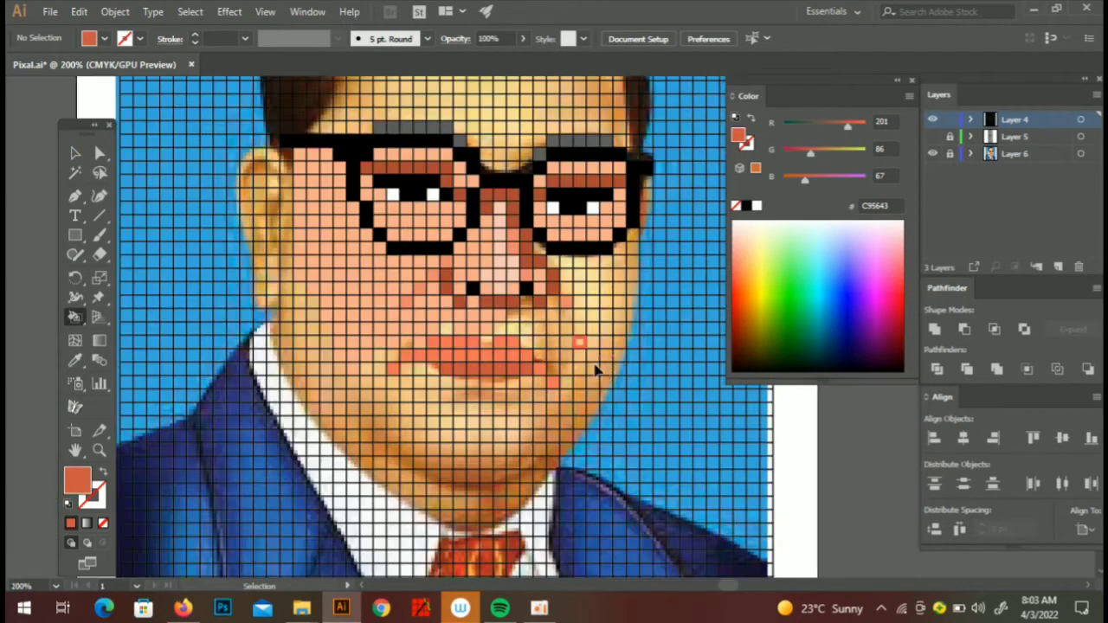
key(ctrl+minus)
key(ctrl+minus)
click(933, 153)
key(ctrl+plus)
key(ctrl+plus)
key(ctrl+plus)
key(ctrl+plus)
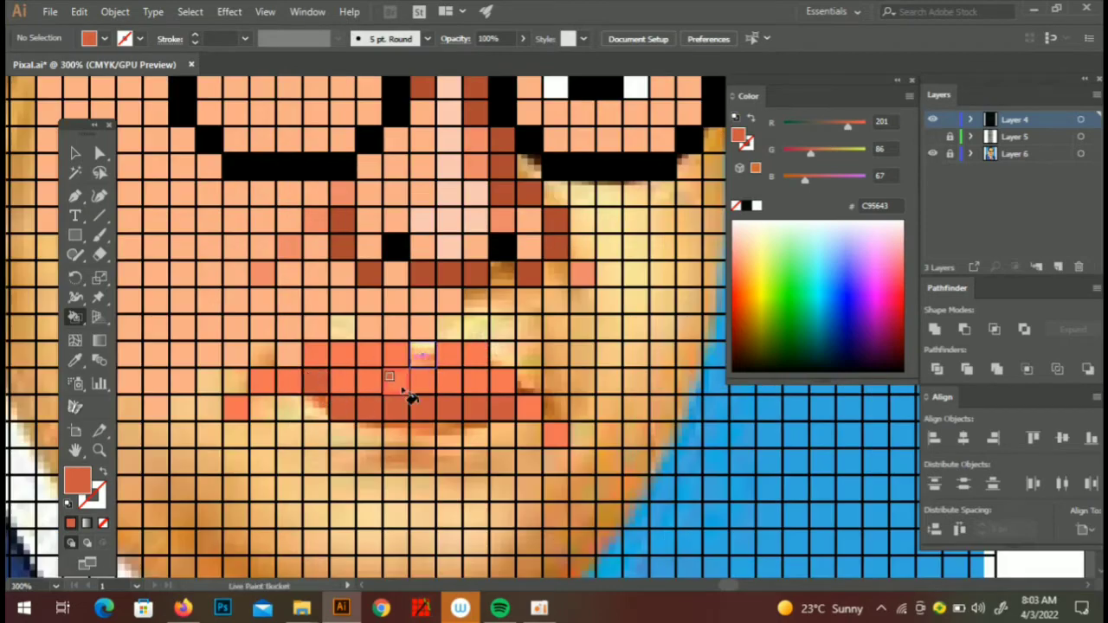
drag(450, 394, 533, 418)
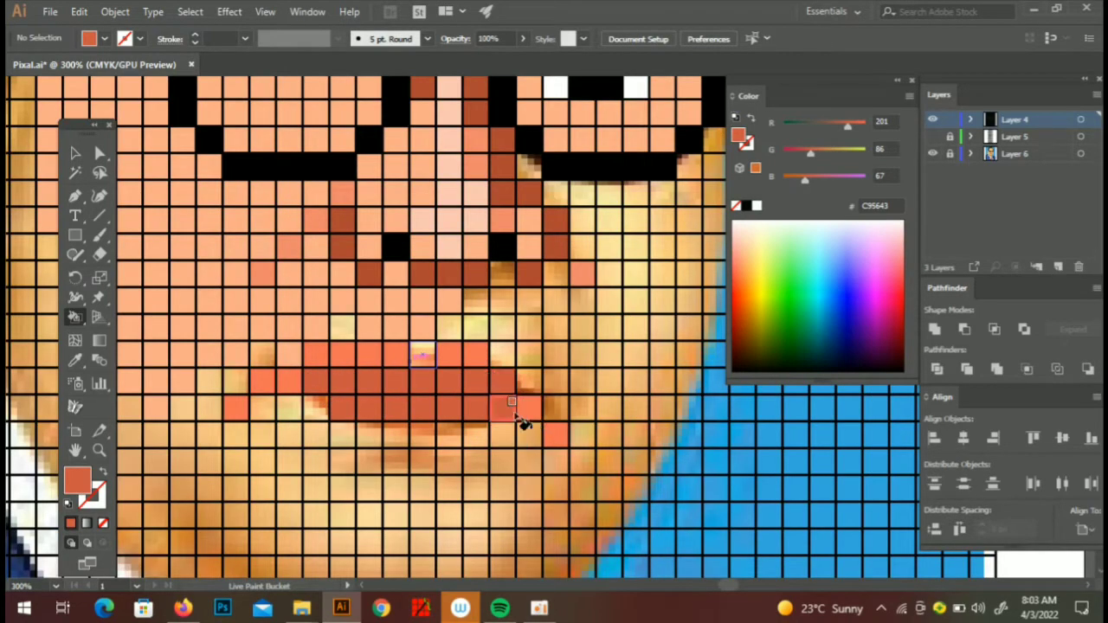
alt+click(499, 373)
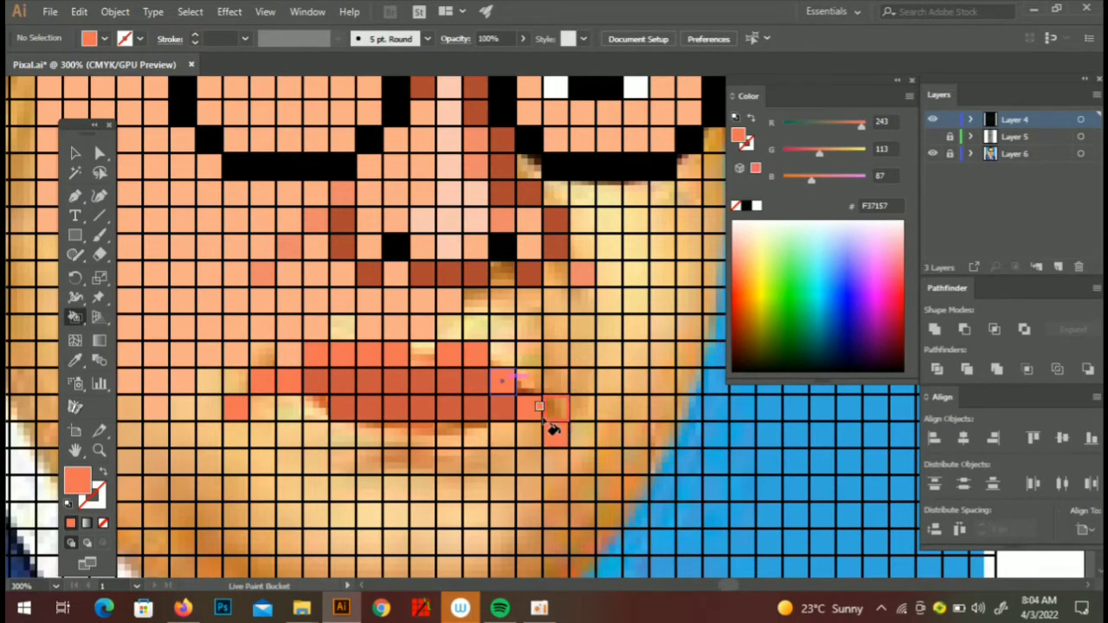
key(ctrl+minus)
key(ctrl+minus)
key(ctrl+plus)
- Paint the cheek cells beside the nose and lips in light peach F9AD8A
alt+click(541, 364)
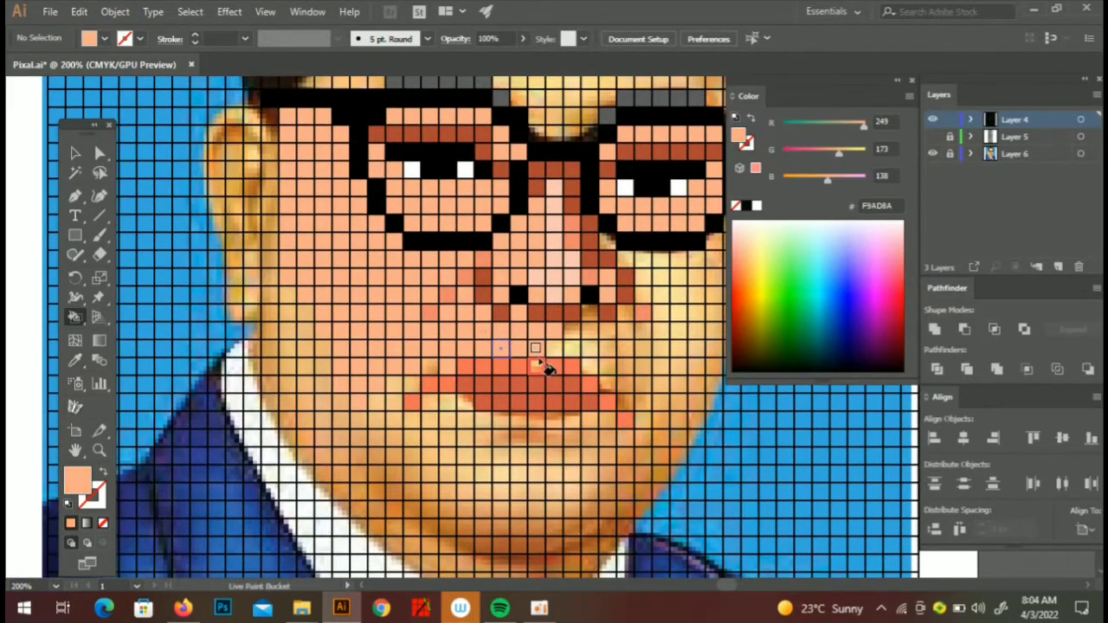
drag(603, 366, 629, 351)
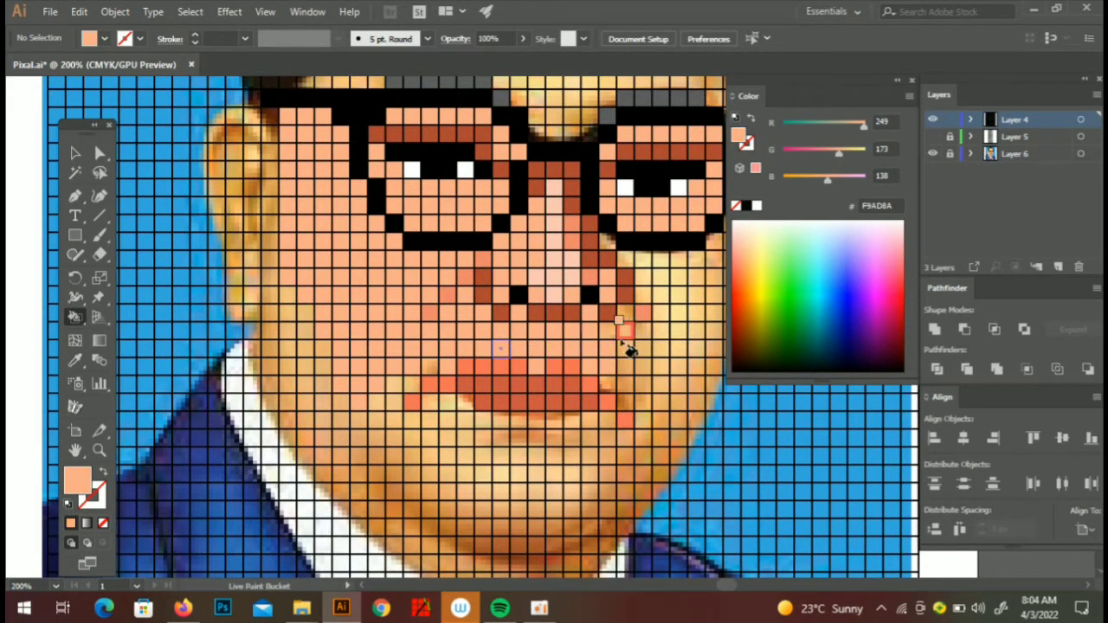
alt+click(653, 338)
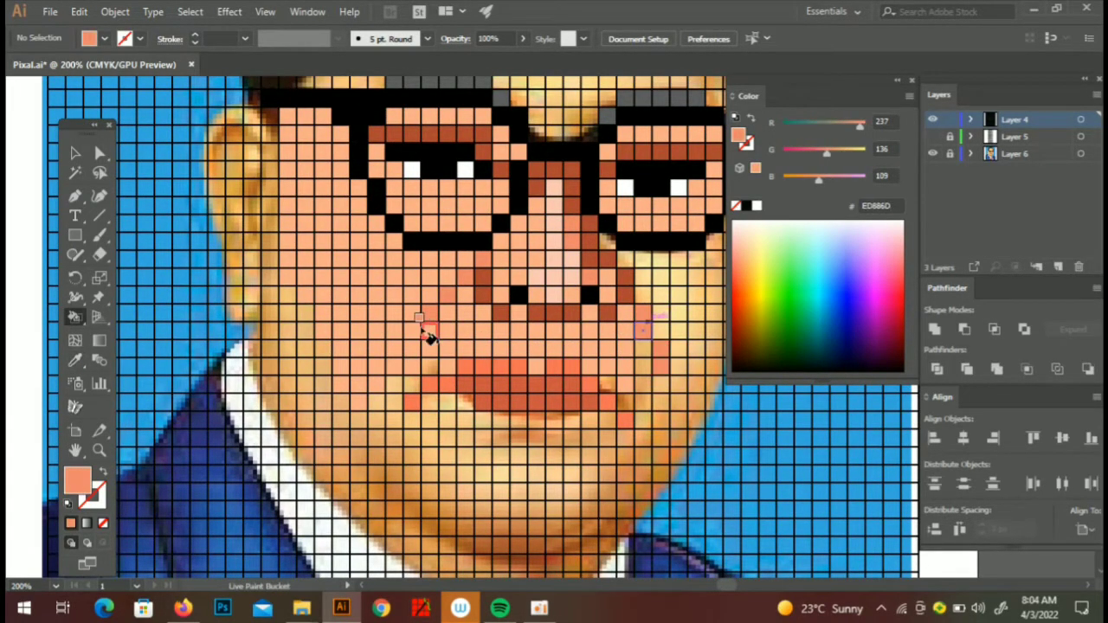
scroll(459, 321, right, 3)
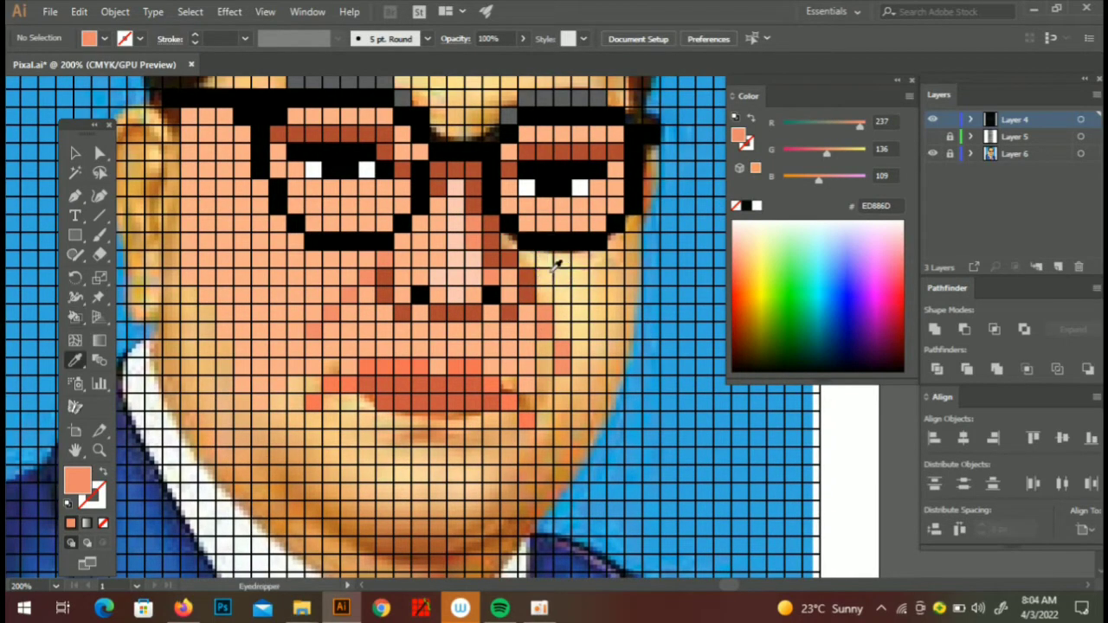
alt+click(518, 257)
drag(573, 290, 594, 346)
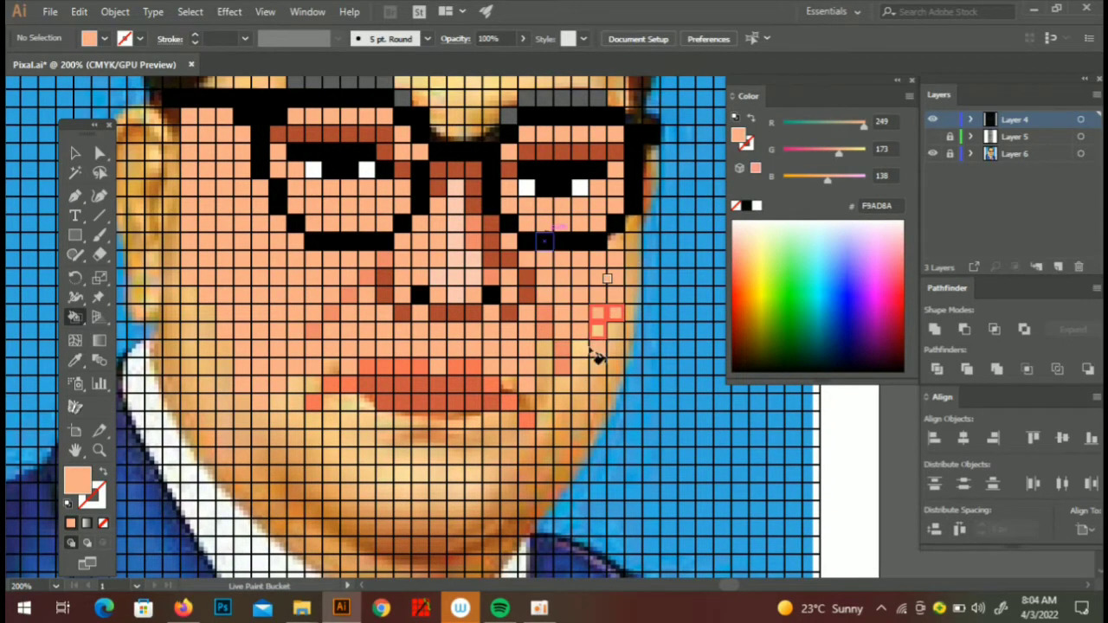
drag(556, 435, 618, 340)
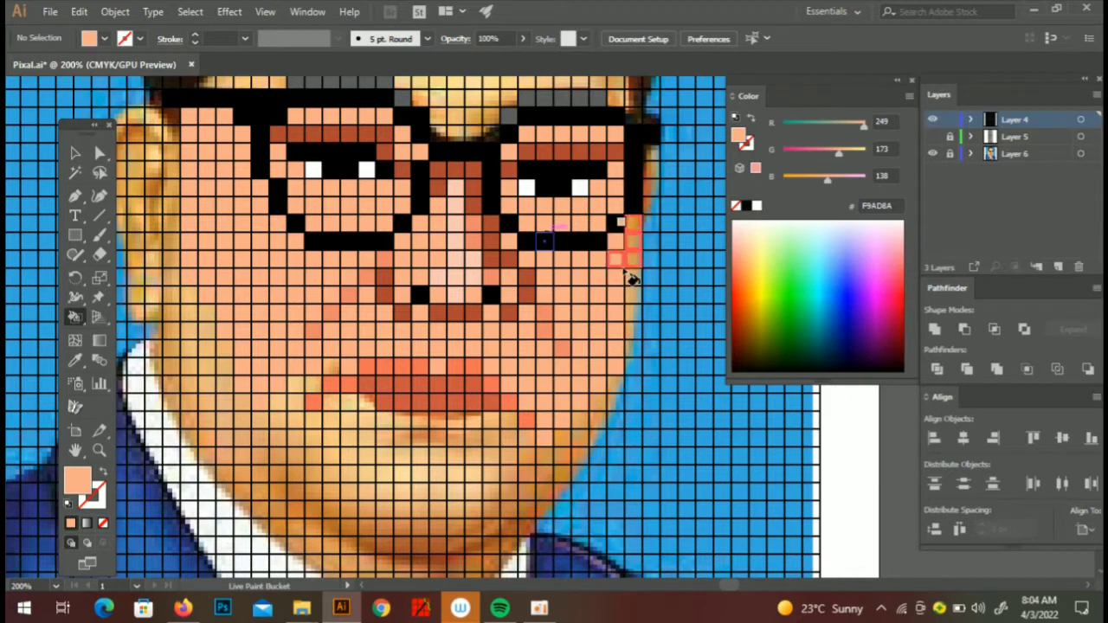
- Sample darker skin tones, then fill the chin cells below the lips with peach
key(i)
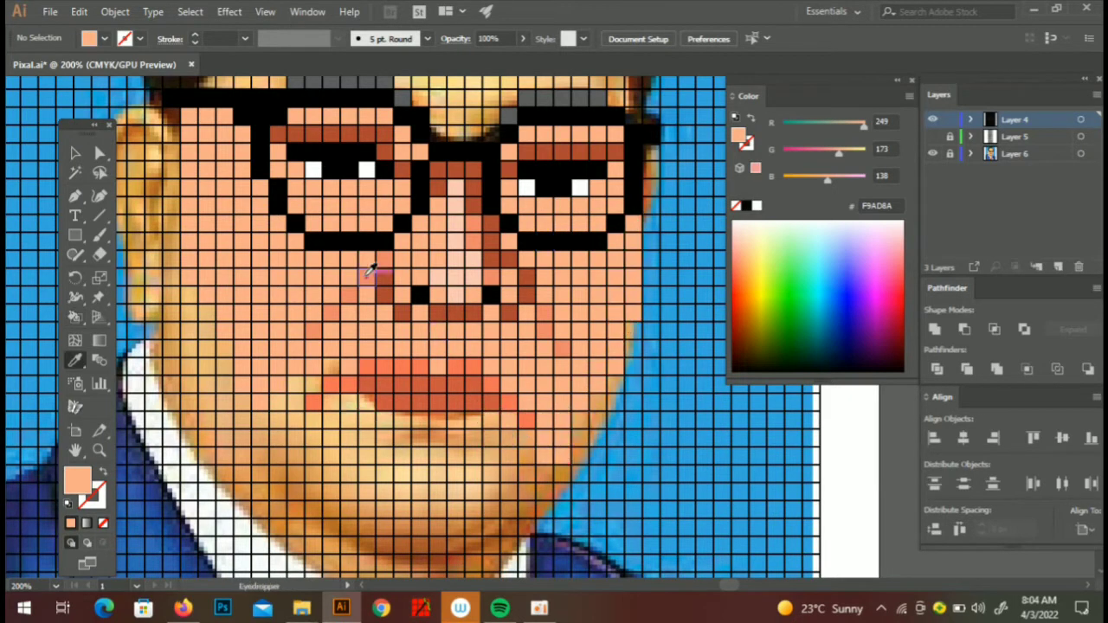
click(368, 271)
key(k)
scroll(460, 442, down, 1)
alt+click(396, 240)
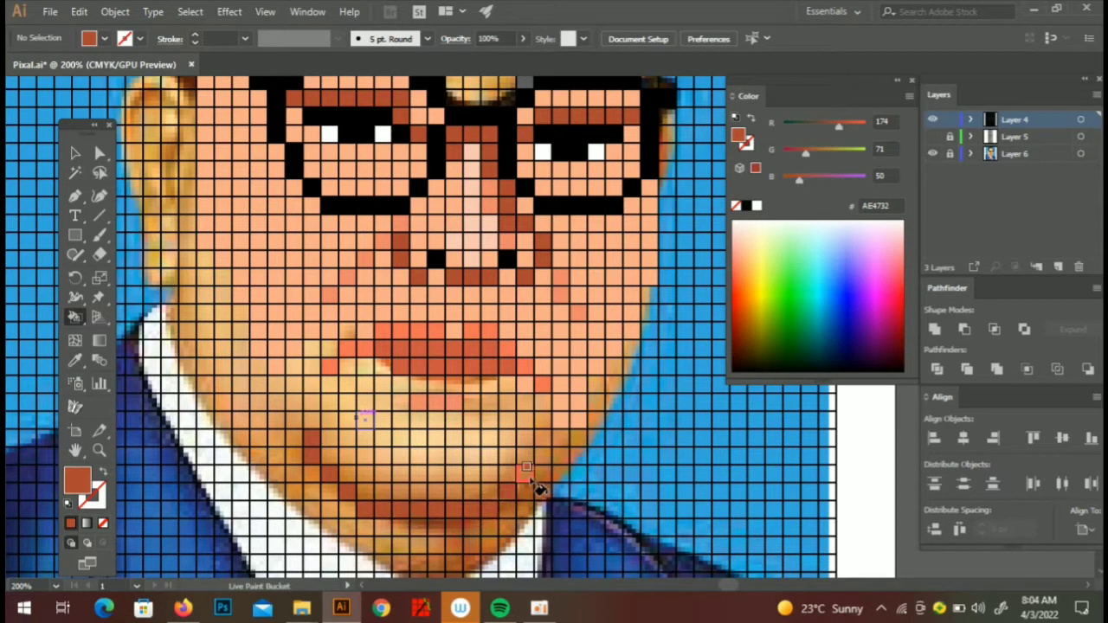
key(i)
click(442, 295)
key(k)
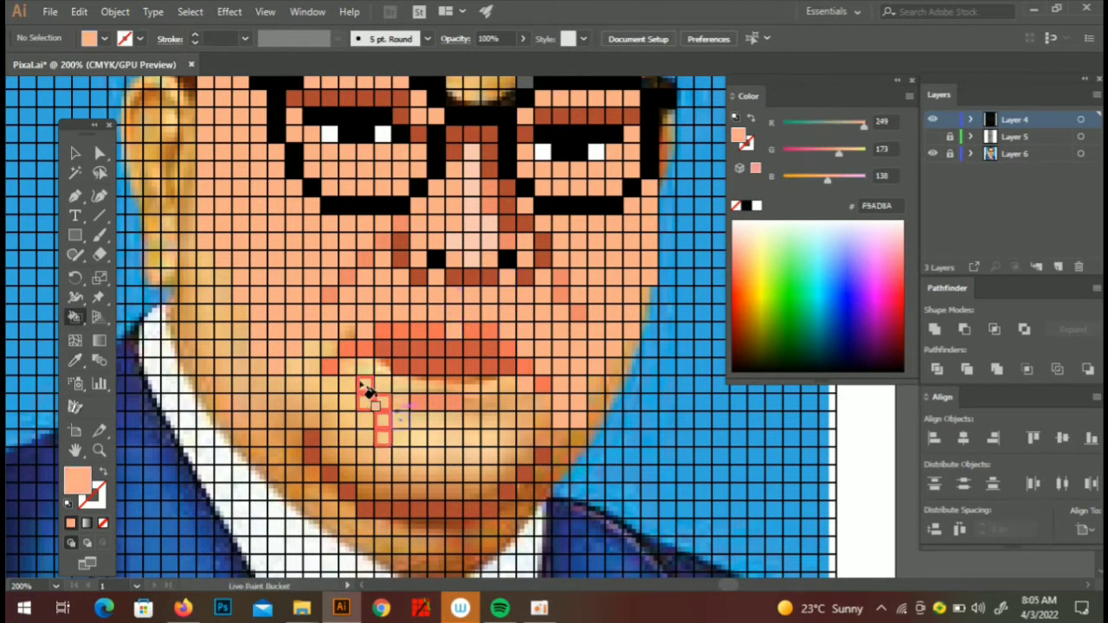
mouse_move(509, 389)
mouse_down()
mouse_move(415, 445)
mouse_move(381, 422)
mouse_up()
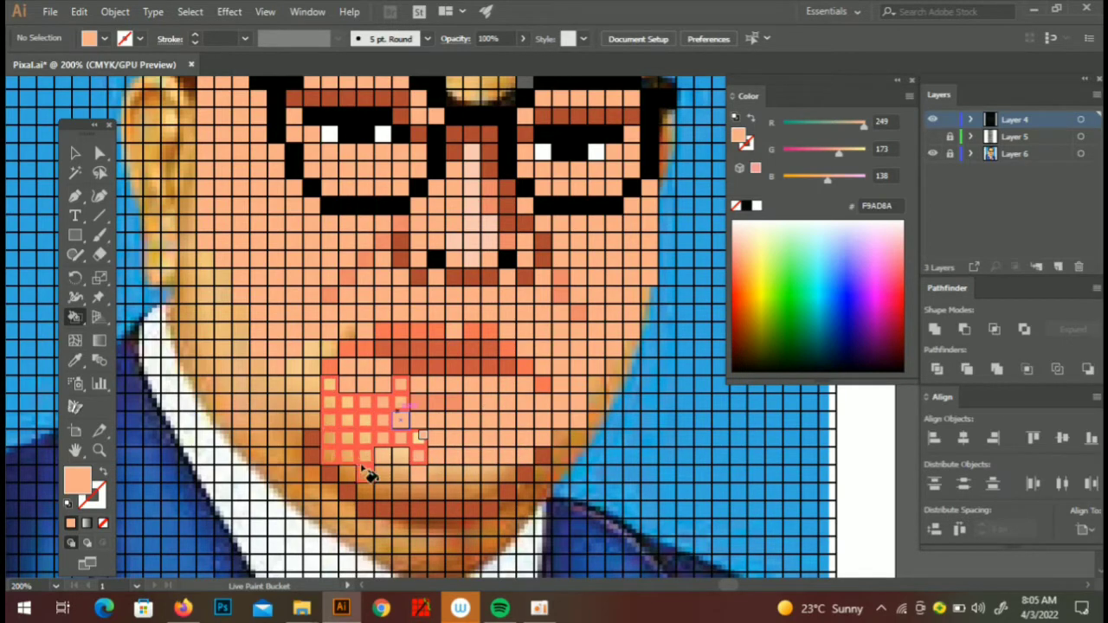
drag(368, 475, 490, 420)
- Set the fill to salmon D37B6C and paint shadow cells along the chin
key(i)
click(490, 421)
double_click(76, 479)
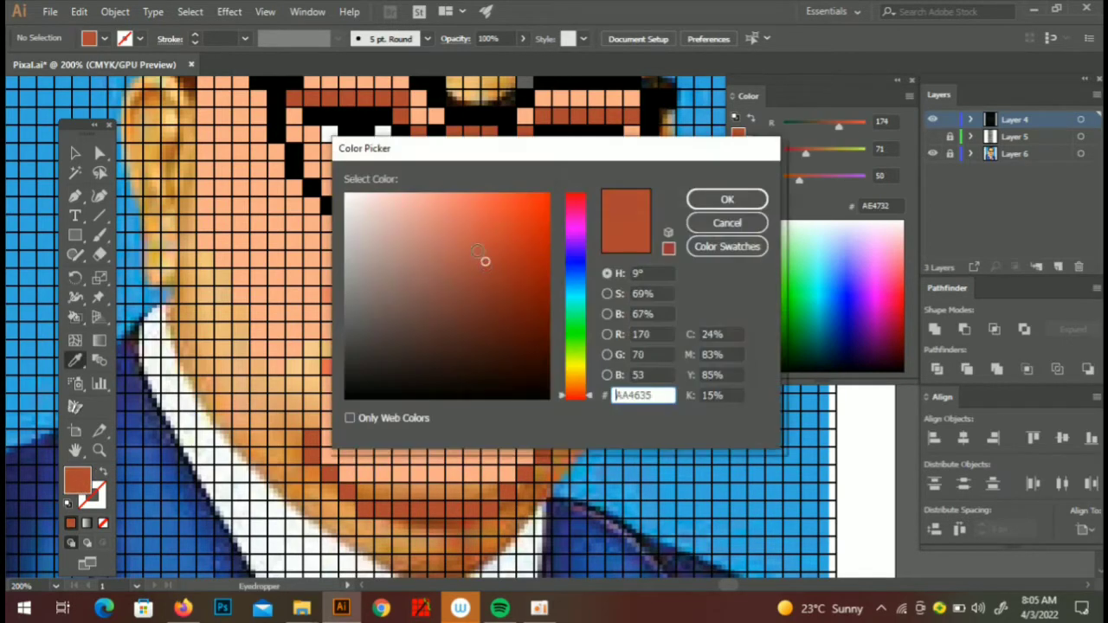
text(D37B6C)
key(Return)
key(k)
drag(400, 494, 490, 490)
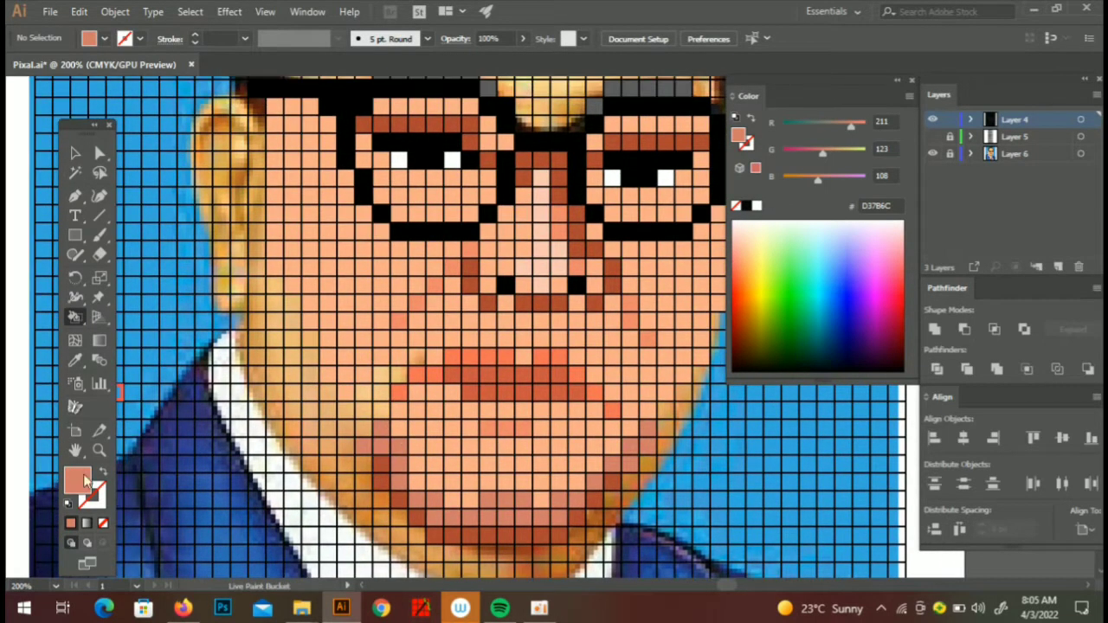
- Paint the left face edge and jaw in orange-red D34734
double_click(77, 480)
click(429, 248)
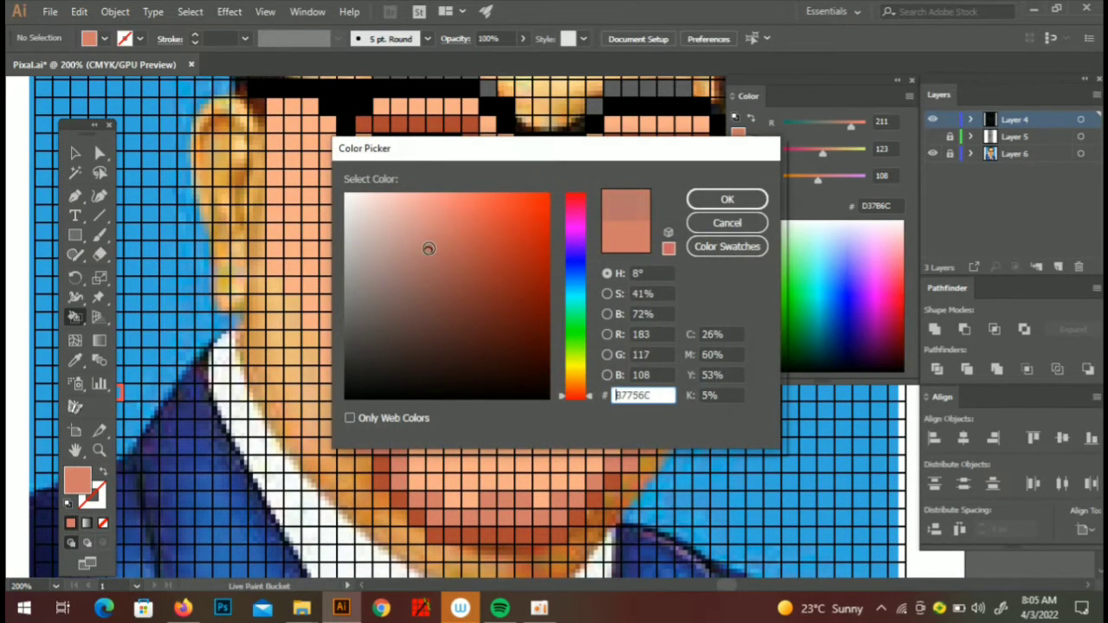
click(495, 228)
key(Return)
mouse_move(259, 173)
mouse_down()
mouse_move(259, 161)
mouse_move(277, 376)
mouse_move(358, 475)
mouse_move(426, 525)
mouse_move(502, 532)
mouse_move(526, 490)
mouse_up()
scroll(286, 389, down, 1)
scroll(433, 528, down, 1)
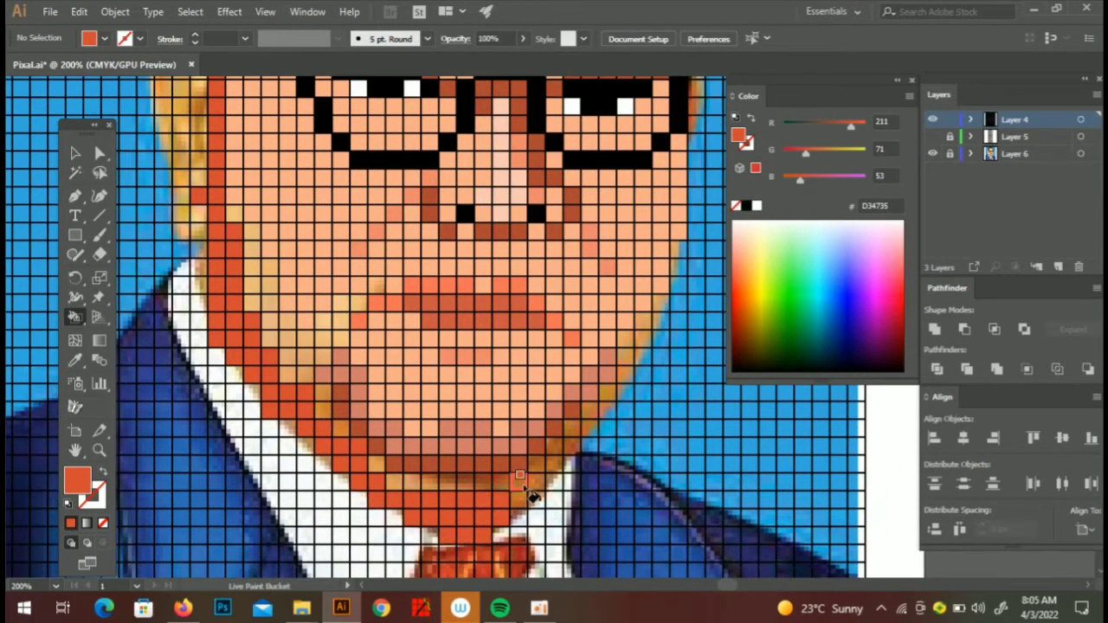
scroll(606, 414, left, 1)
- Choose a lighter peach fill and repaint the jaw cells with it
key(i)
double_click(77, 481)
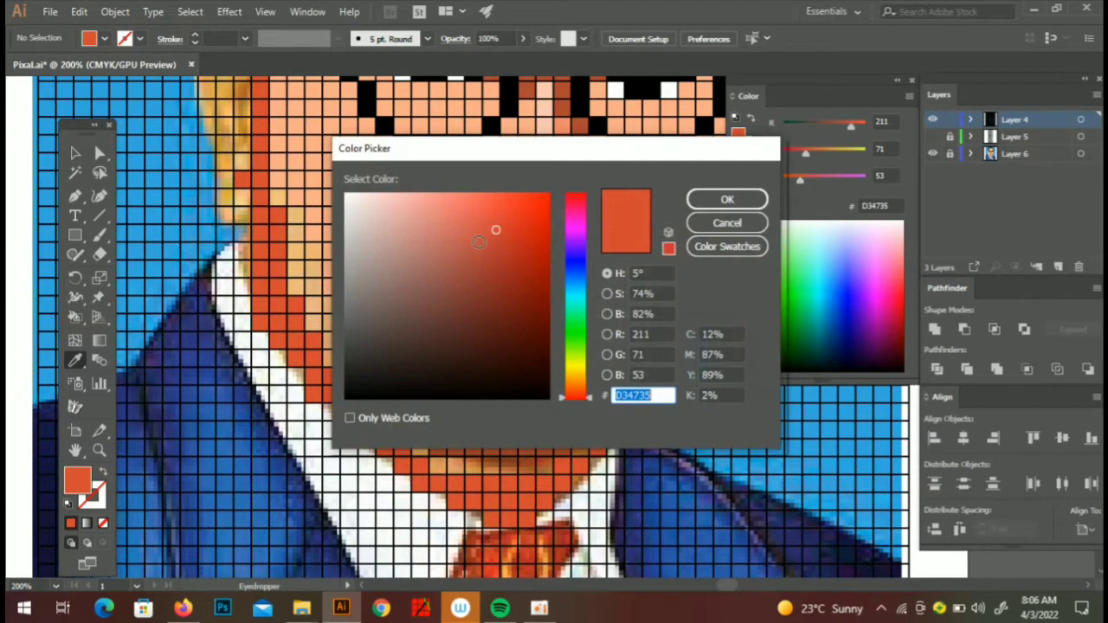
click(425, 206)
click(421, 220)
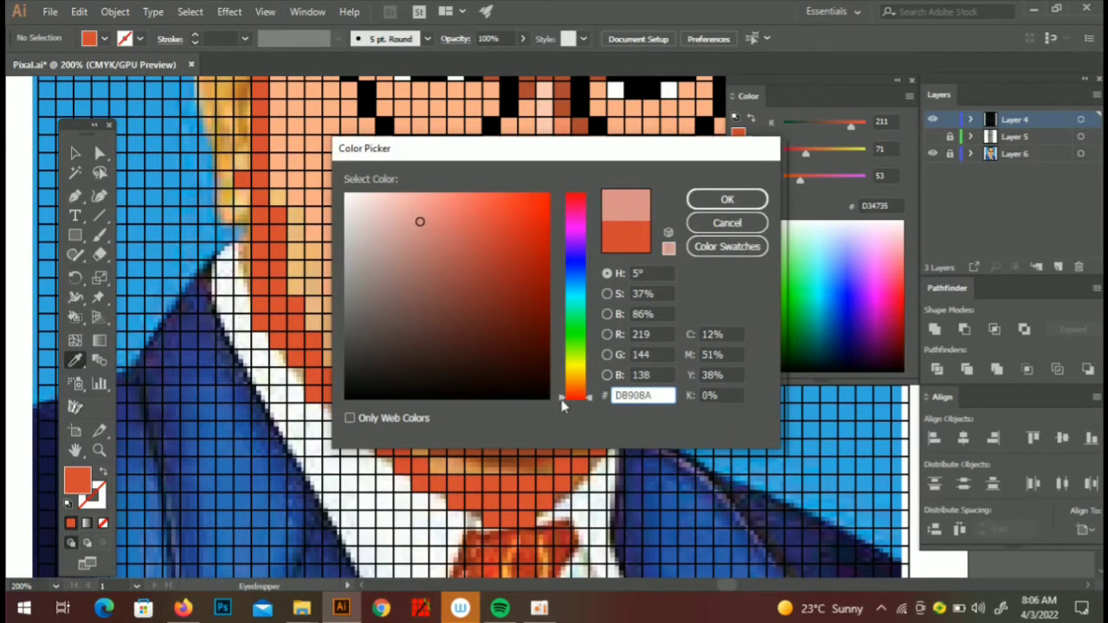
click(428, 213)
key(Return)
key(k)
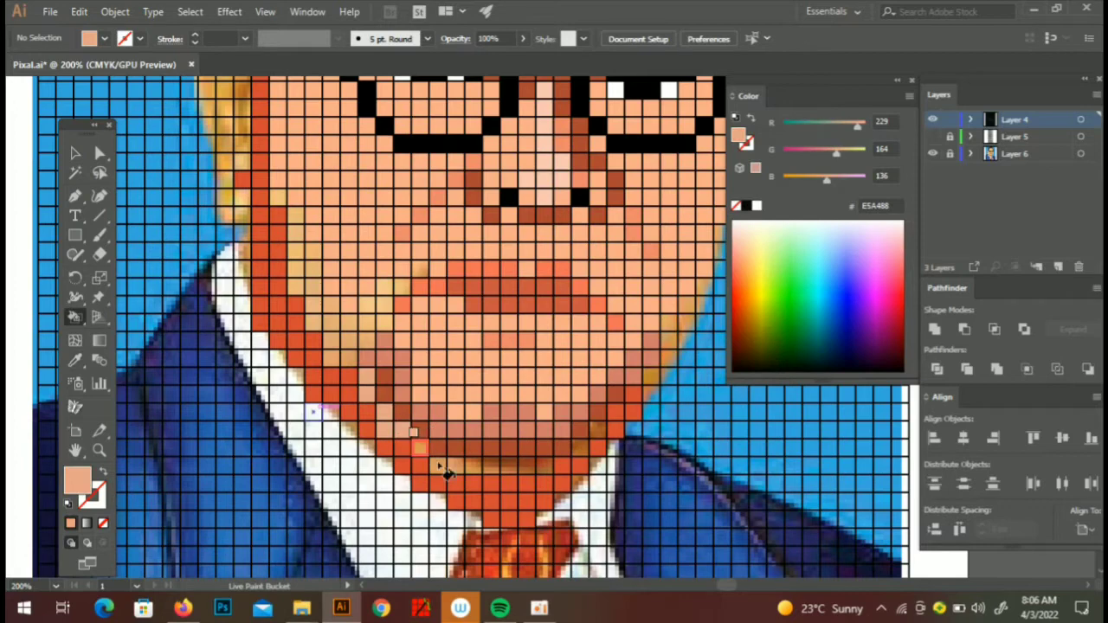
drag(440, 465, 575, 451)
- Repaint the left cheek column in the lighter peach
scroll(574, 451, up, 1)
scroll(574, 451, right, 1)
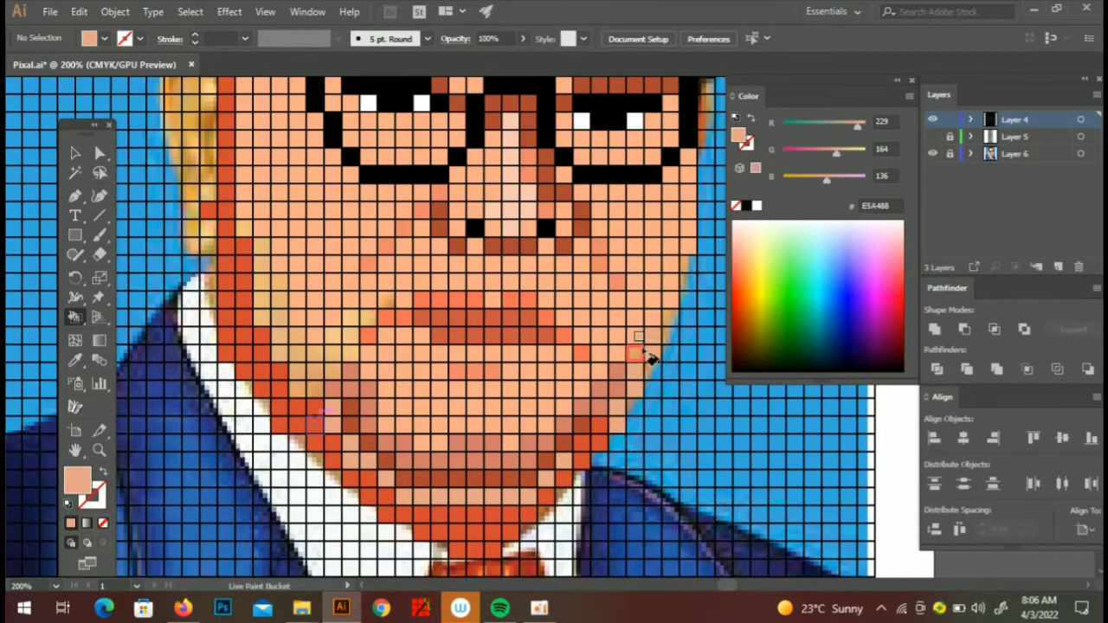
scroll(381, 378, up, 1)
scroll(381, 379, left, 2)
drag(325, 279, 369, 292)
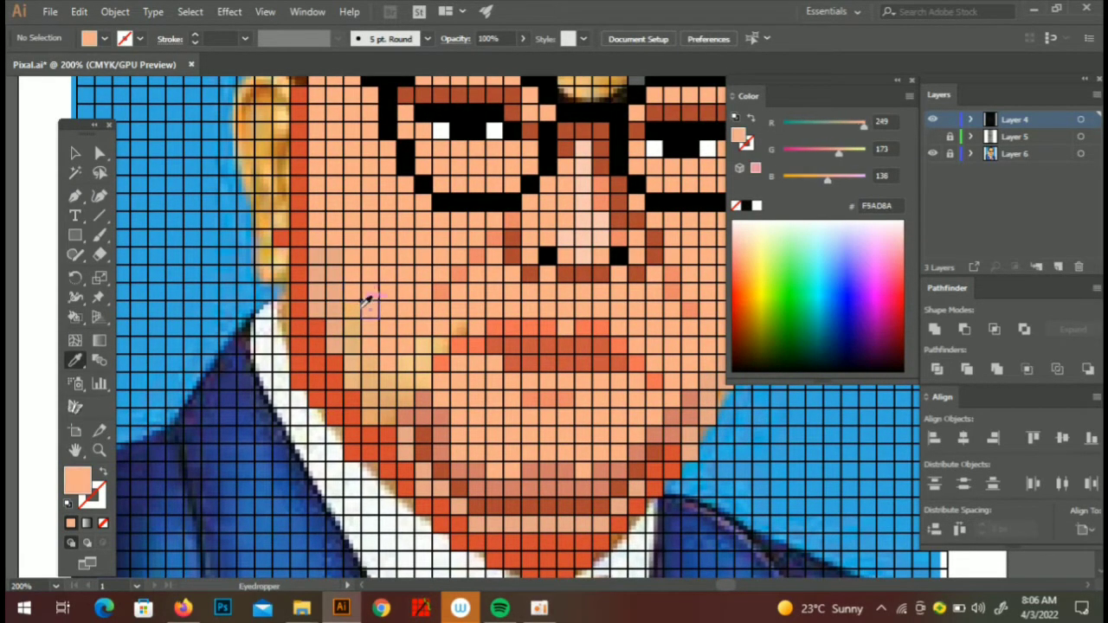
- Sample the red-orange shadow colour and hide the reference photo layer
scroll(404, 384, up, 1)
scroll(404, 384, left, 1)
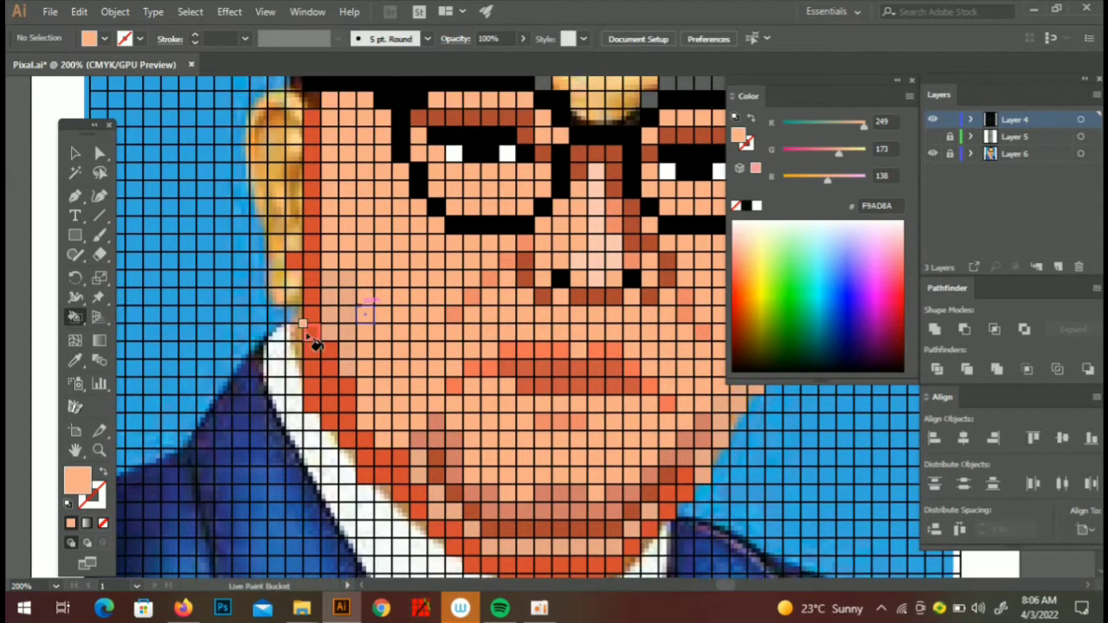
key(i)
click(309, 334)
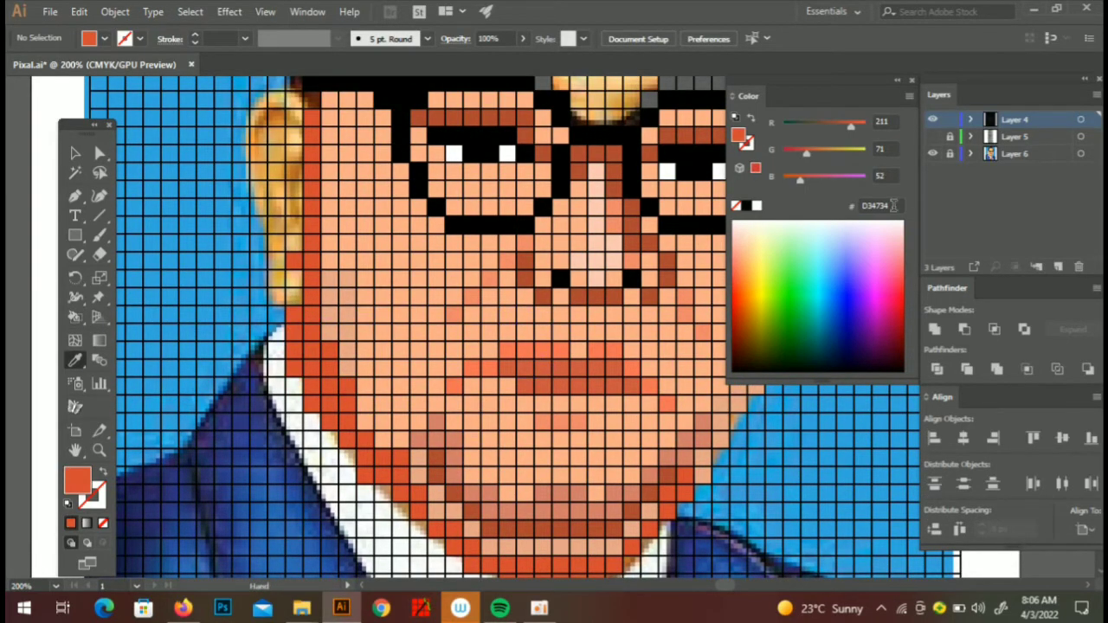
key(ctrl+0)
click(932, 153)
scroll(596, 359, up, 5)
scroll(597, 359, up, 5)
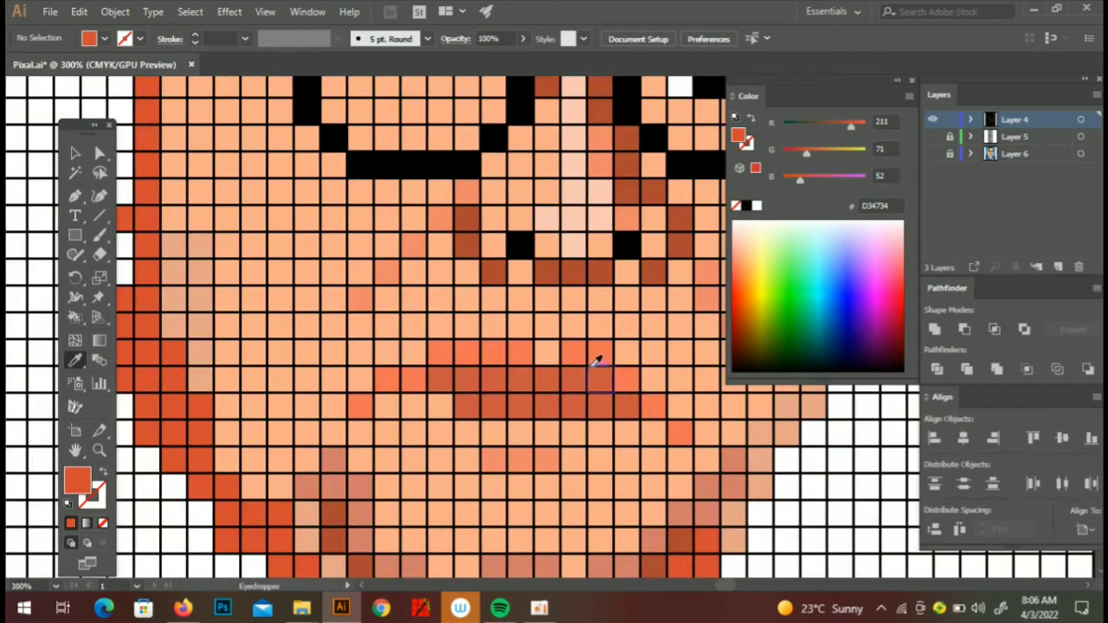
- Shade a lip cell below the nose darker red and touch up a peach skin cell
click(597, 359)
key(k)
click(512, 409)
key(i)
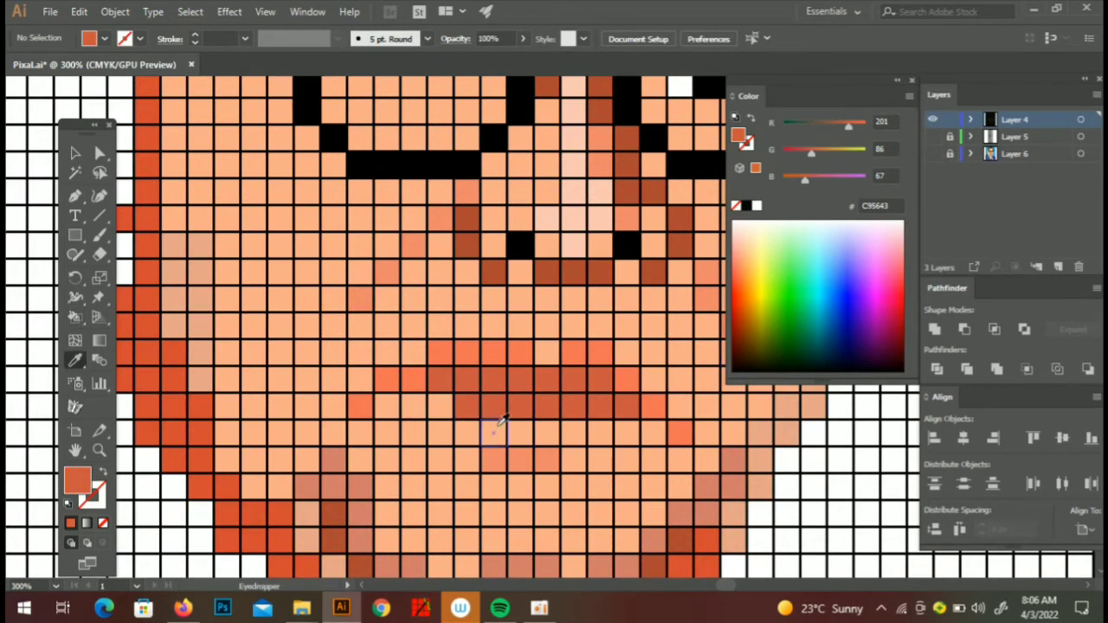
click(498, 424)
key(k)
click(460, 404)
key(ctrl+0)
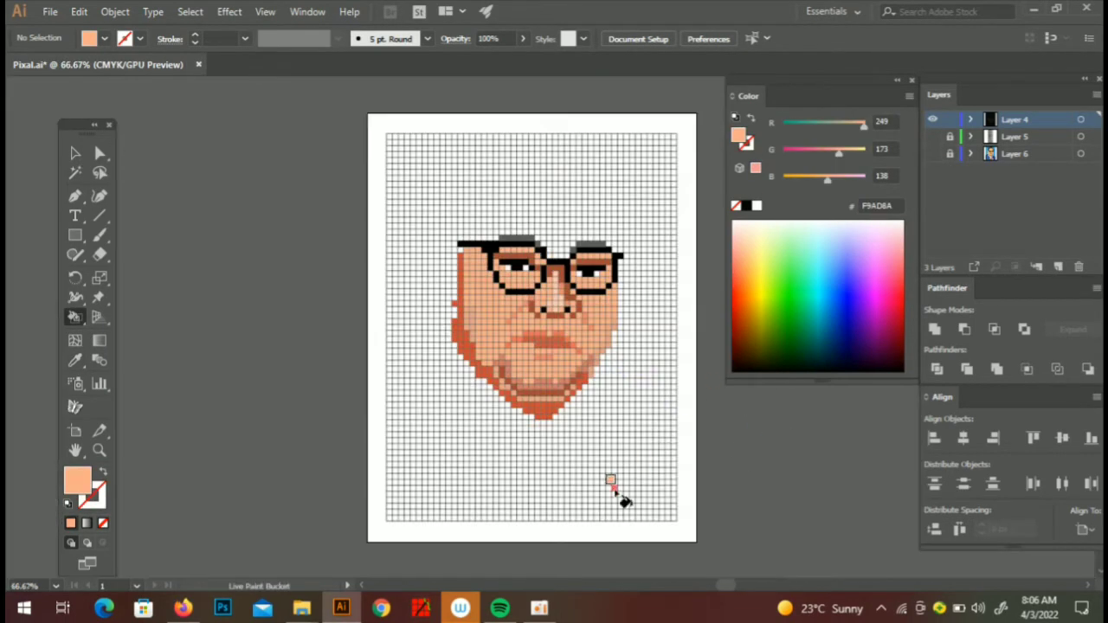
key(ctrl+plus)
key(ctrl+plus)
key(ctrl+plus)
key(Left)
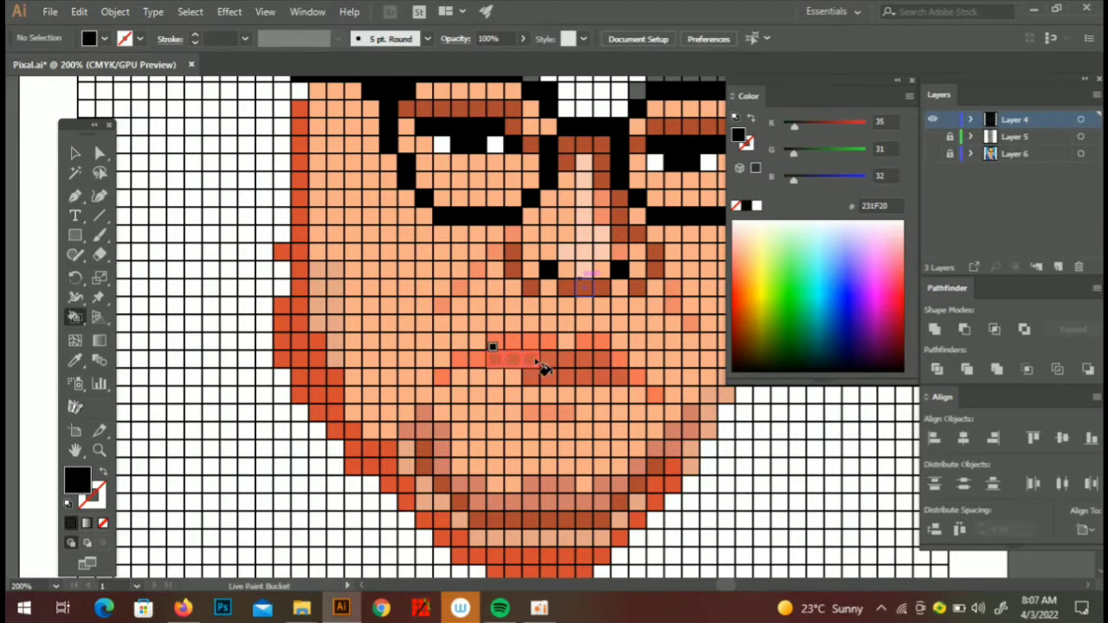
- Paint a black line of cells across the mouth
drag(544, 369, 630, 381)
drag(490, 348, 606, 345)
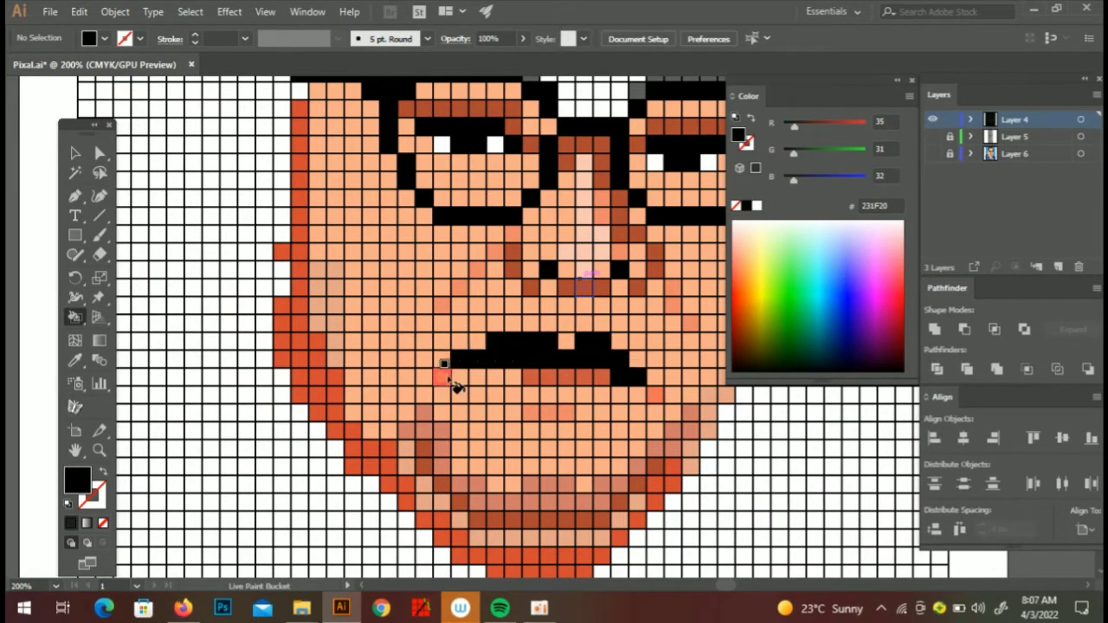
drag(457, 387, 658, 385)
key(ctrl+0)
key(ctrl+plus)
key(ctrl+plus)
key(ctrl+plus)
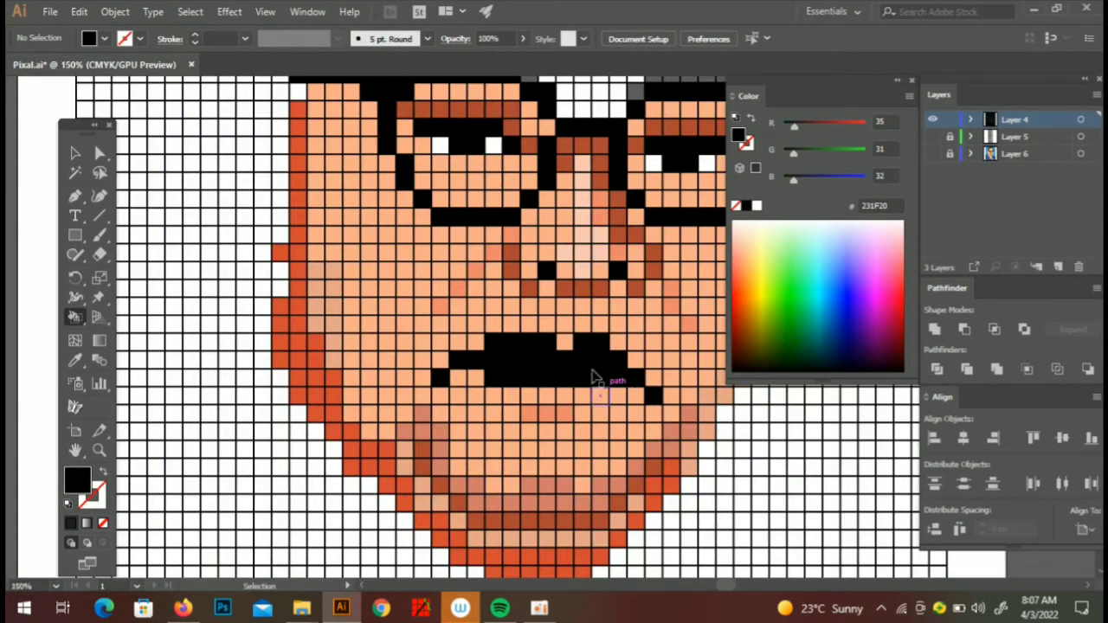
key(ctrl+0)
key(ctrl+minus)
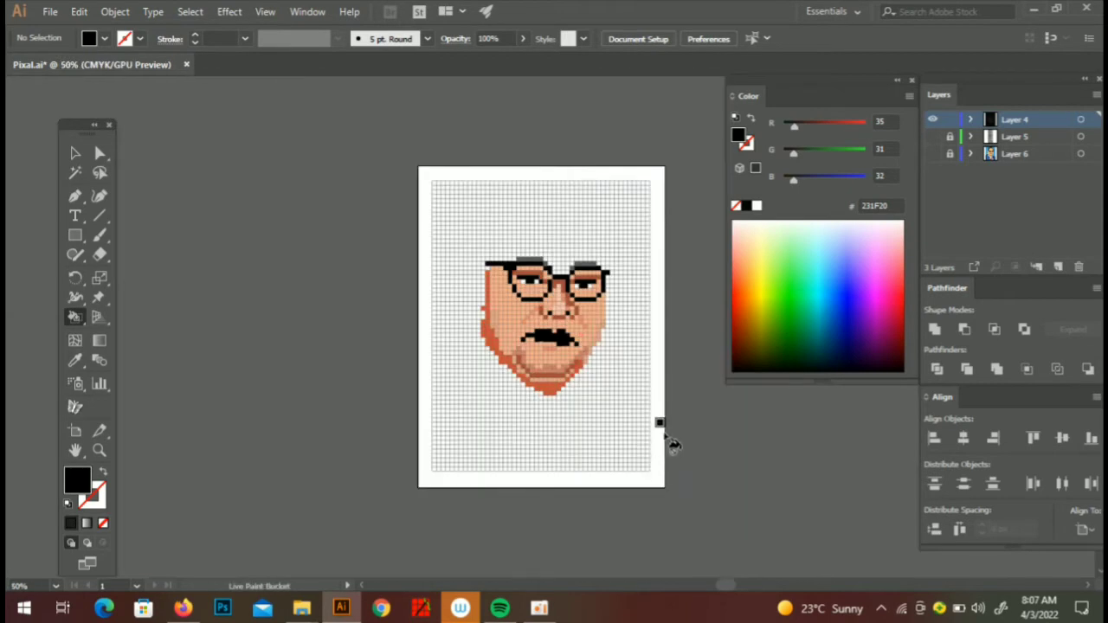
key(ctrl+plus)
key(ctrl+plus)
key(ctrl+plus)
- Shade the upper lip cells orange-brown and darker brown
key(i)
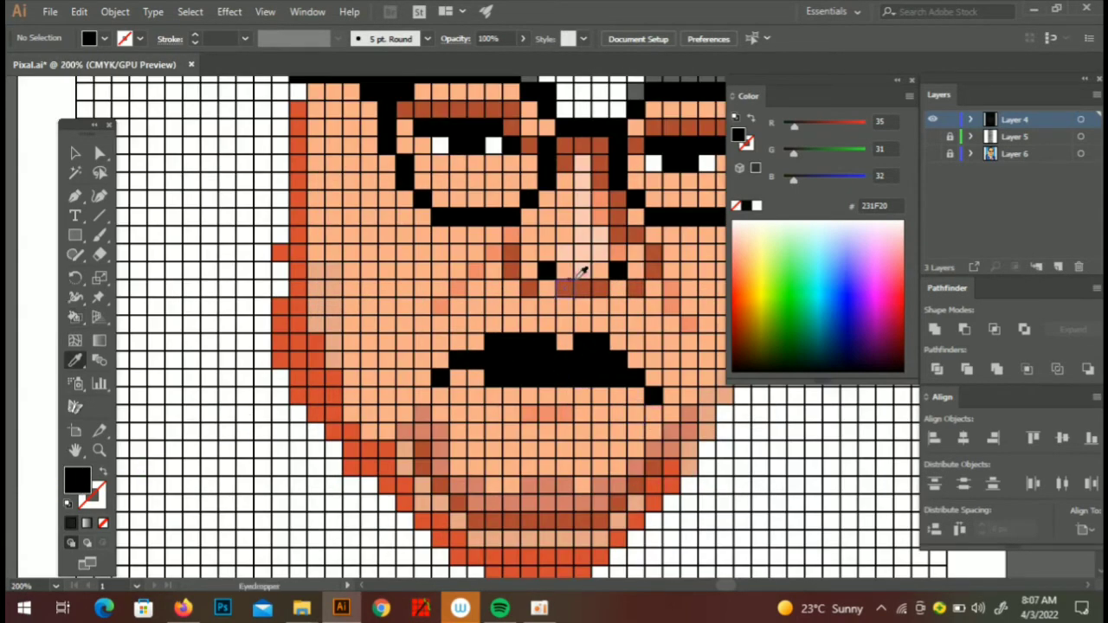
click(578, 276)
key(k)
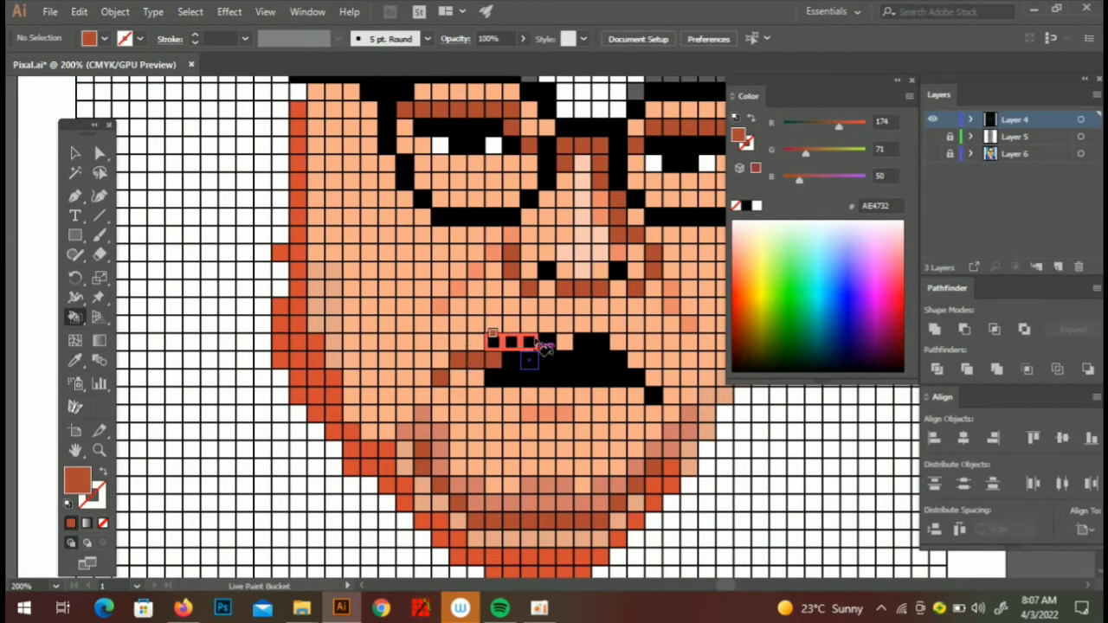
click(539, 343)
double_click(76, 481)
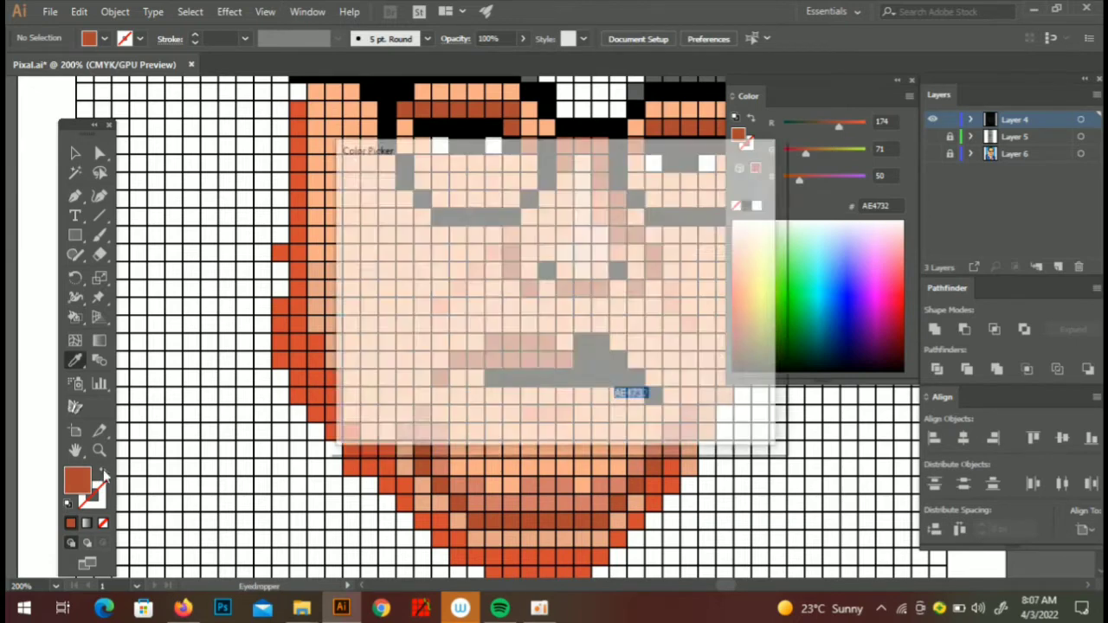
click(494, 292)
click(724, 199)
click(582, 346)
click(599, 343)
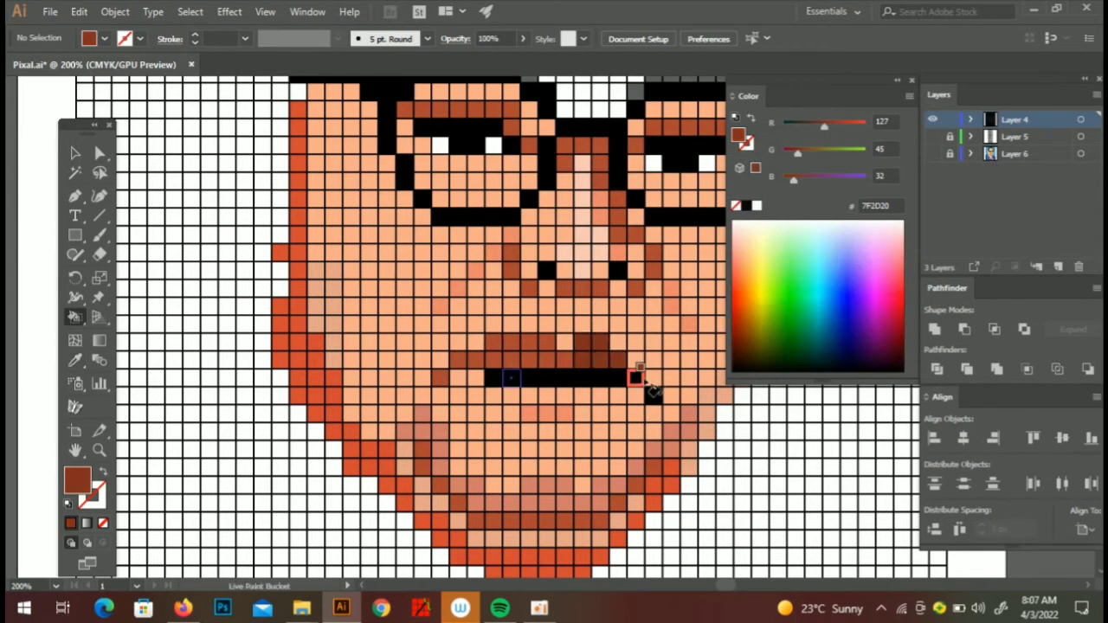
- Pick a dark red in the Color Picker and repaint the left mouth-line cells red
double_click(76, 481)
click(488, 245)
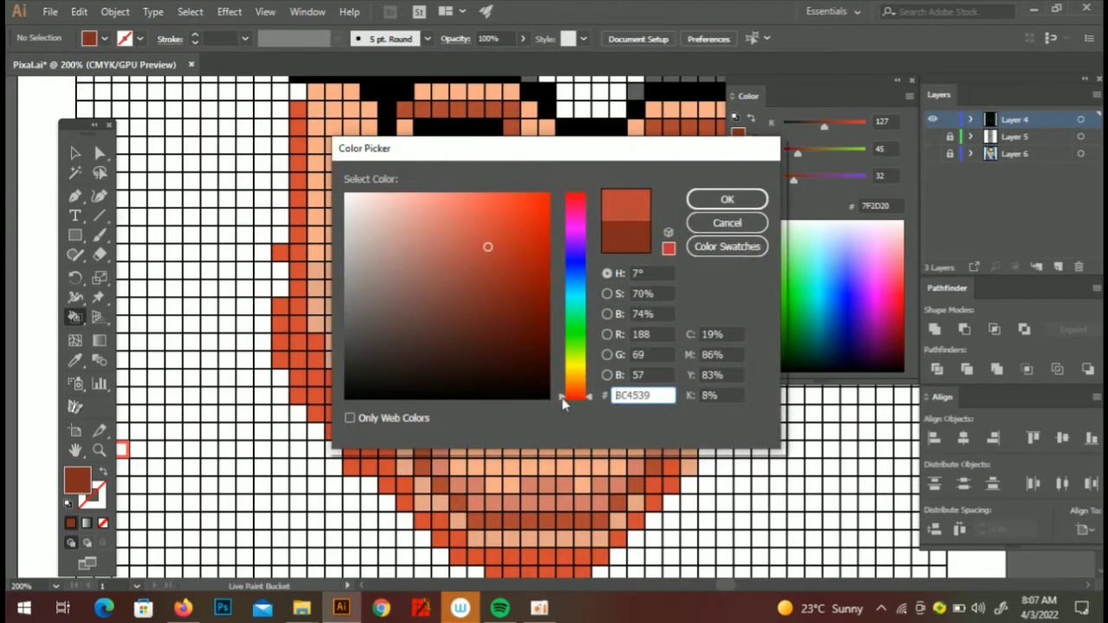
click(451, 226)
drag(451, 227, 428, 239)
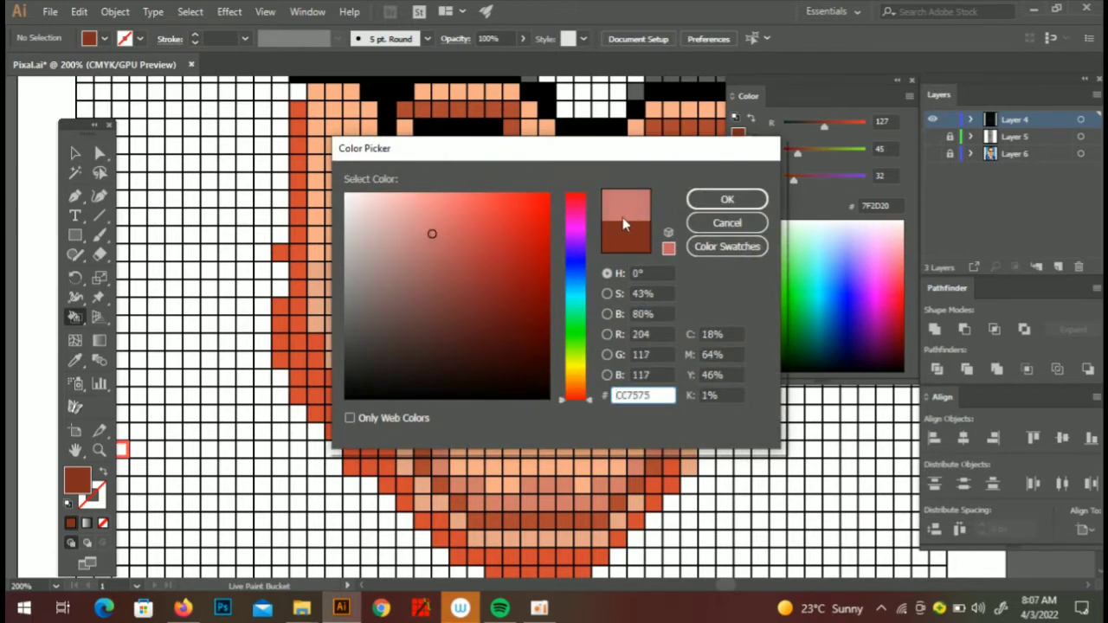
click(477, 286)
click(480, 229)
drag(581, 215, 577, 198)
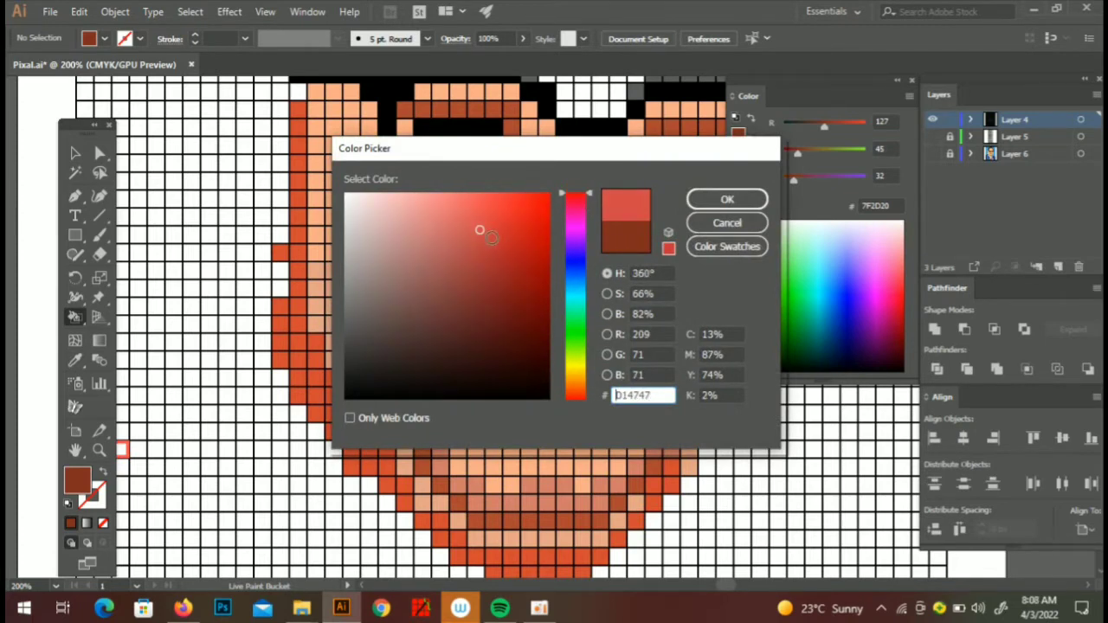
click(512, 260)
click(728, 200)
click(530, 381)
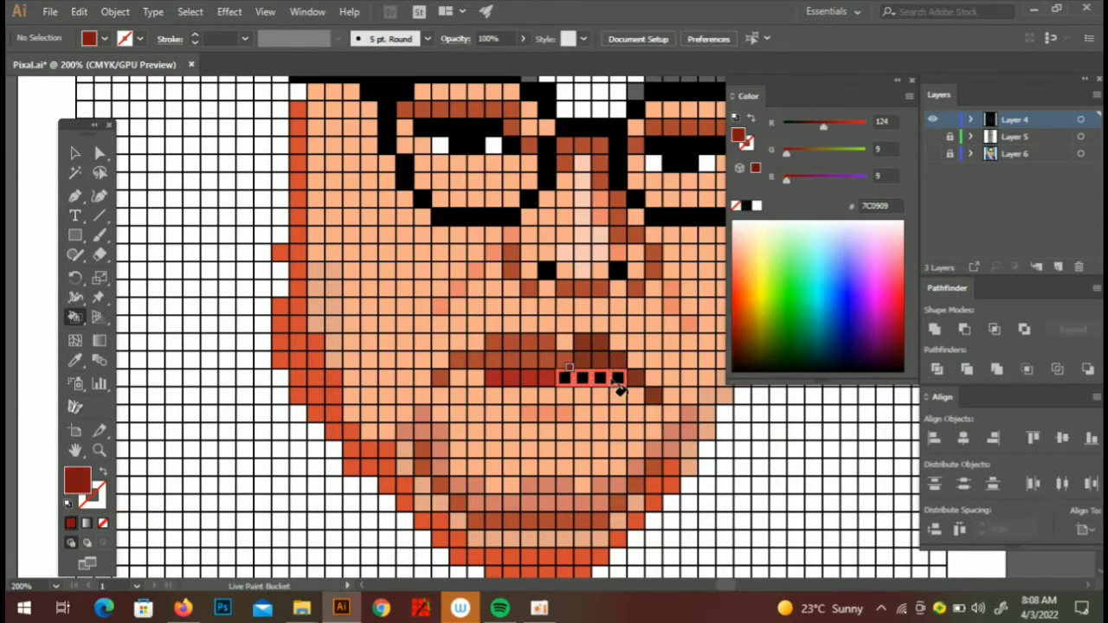
- Paint the remaining mouth cells and the chin cells dark red 7B1315
click(618, 385)
scroll(639, 354, down, 3)
scroll(556, 359, up, 2)
scroll(545, 405, up, 2)
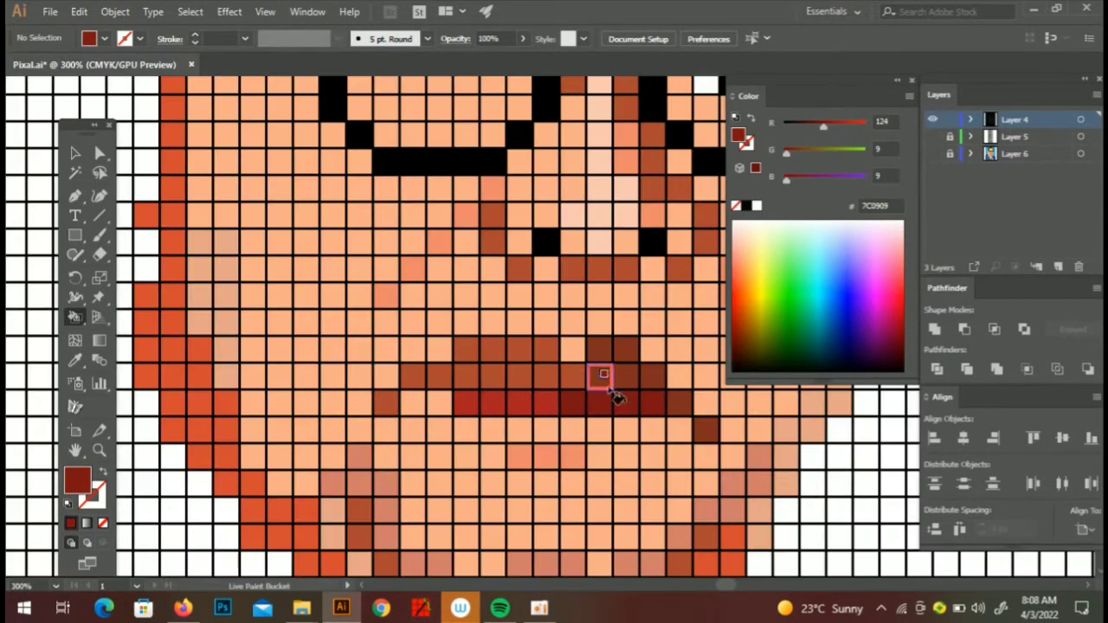
scroll(650, 433, down, 2)
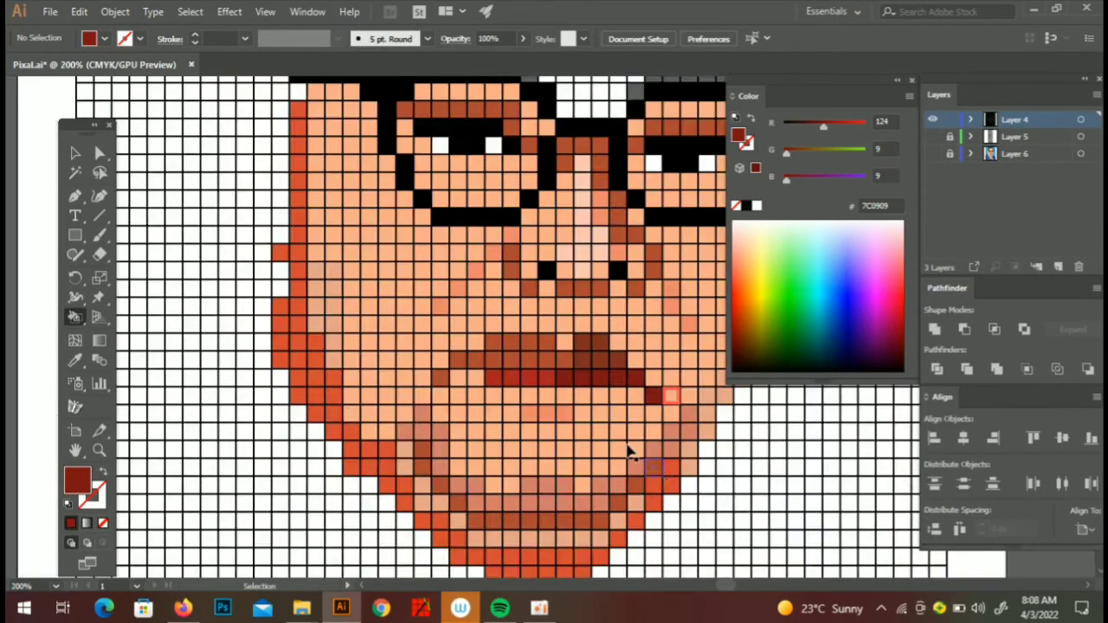
scroll(658, 476, down, 2)
scroll(659, 390, up, 2)
scroll(595, 360, up, 1)
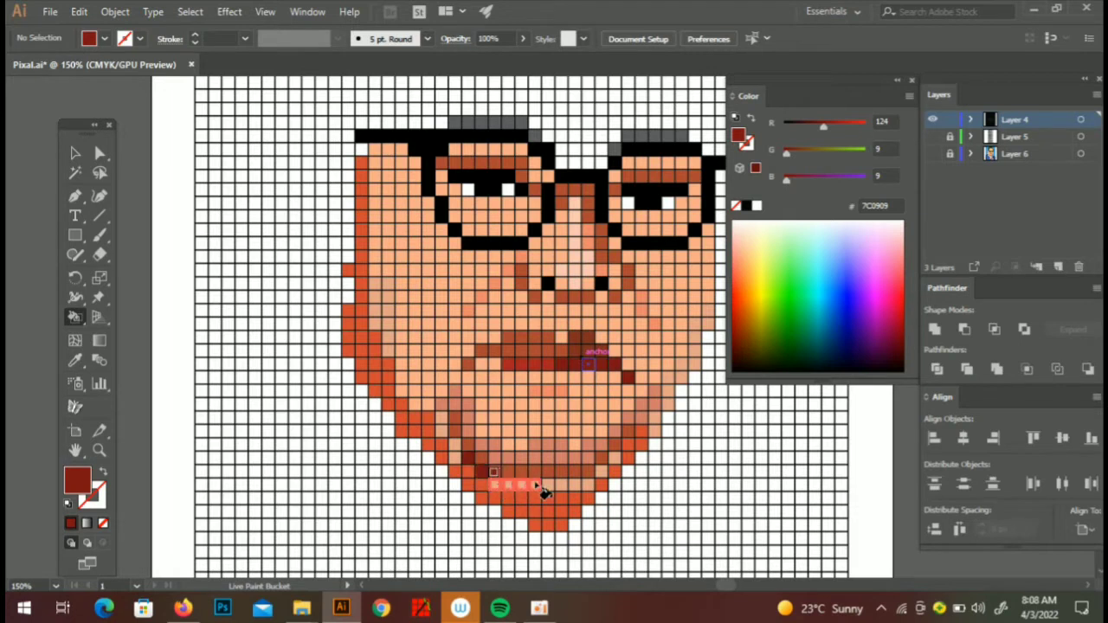
drag(559, 485, 607, 483)
drag(489, 499, 458, 453)
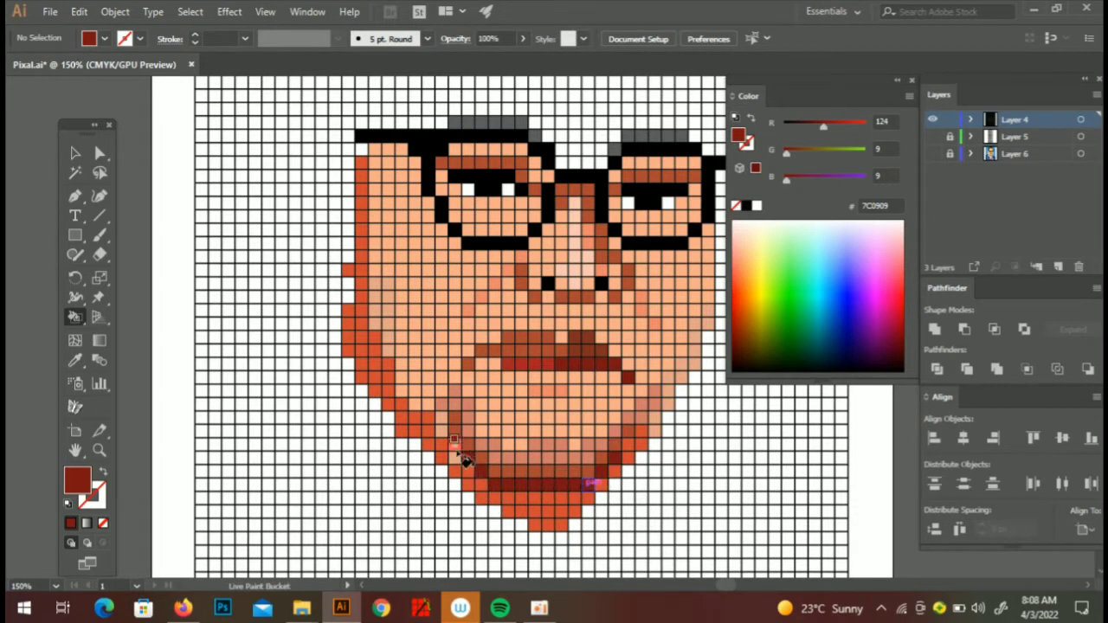
- Resample the dark red from the lips and paint the row above the eyebrow with it
alt+click(568, 407)
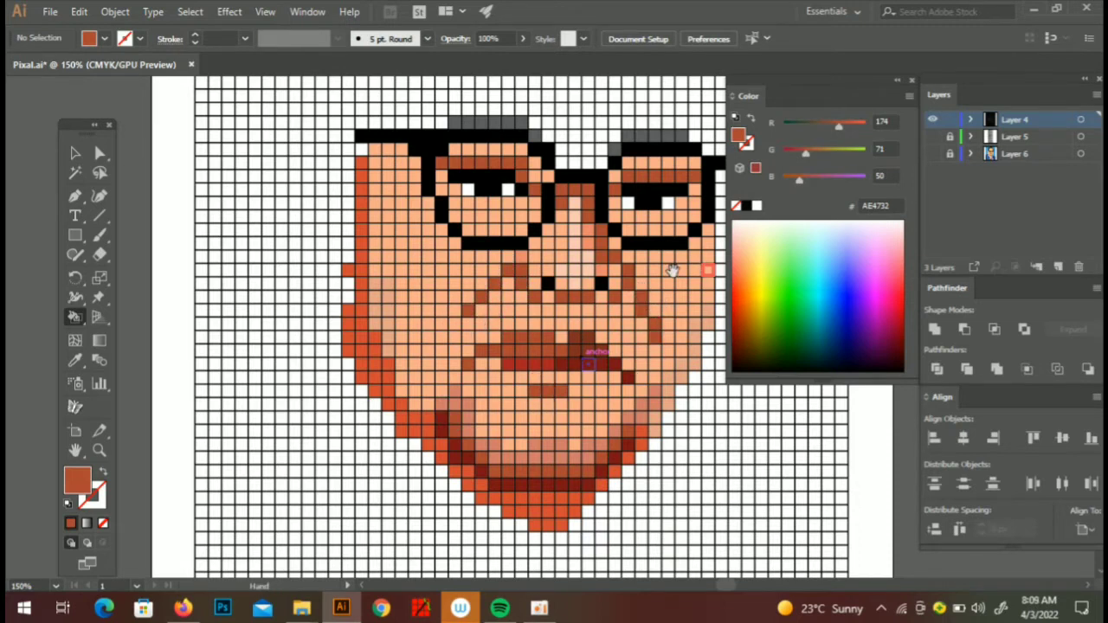
drag(673, 271, 670, 296)
key(i)
click(537, 511)
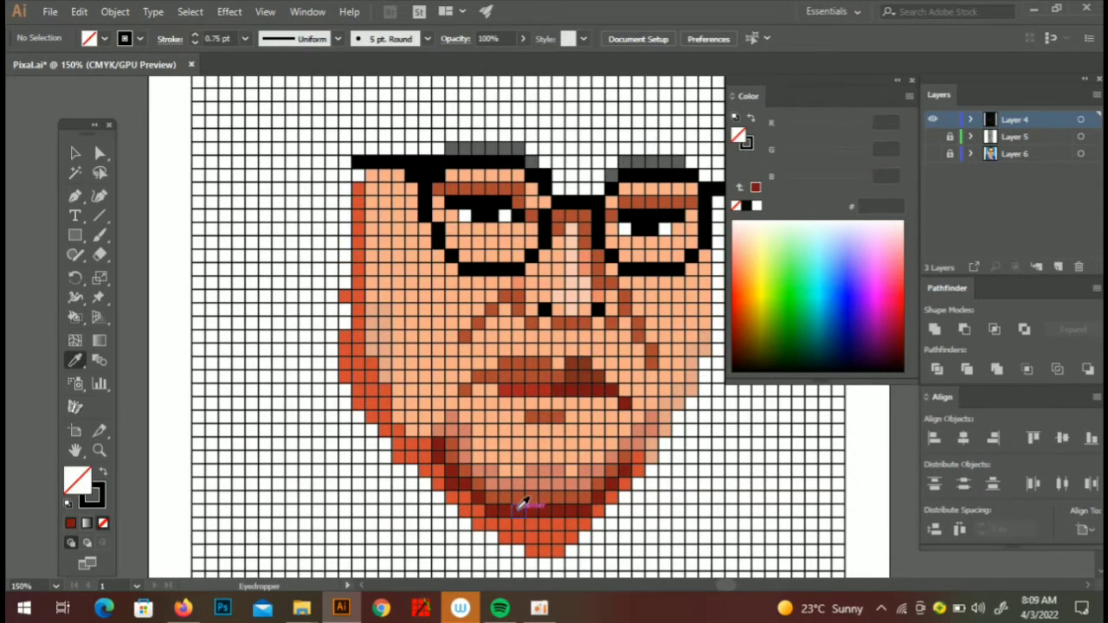
scroll(594, 370, up, 2)
click(586, 368)
scroll(494, 384, up, 3)
key(k)
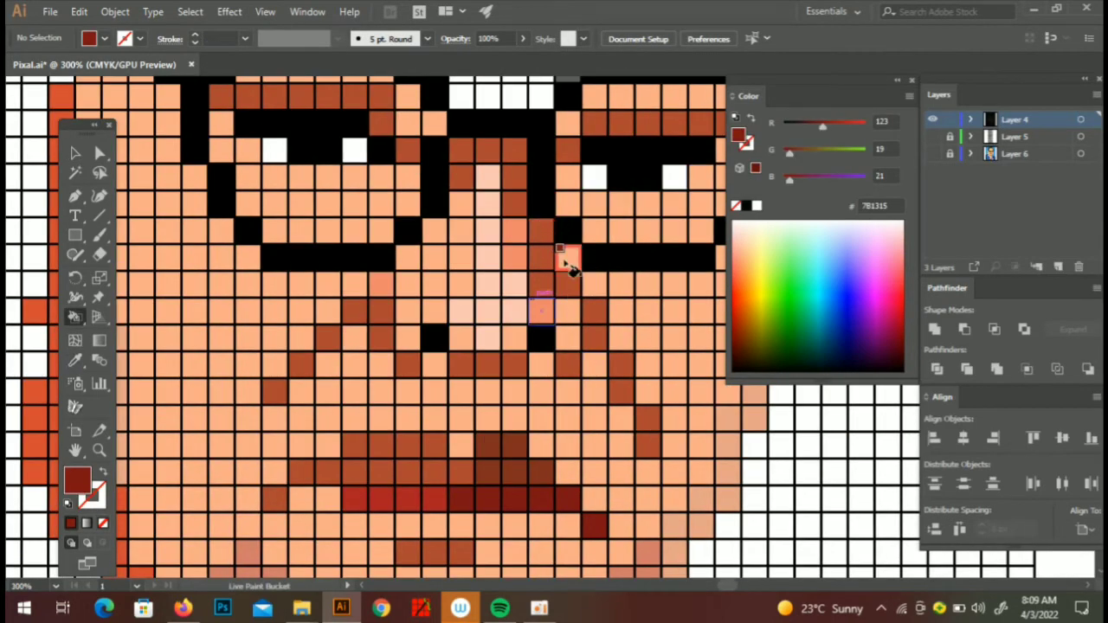
scroll(545, 177, up, 1)
scroll(563, 173, up, 1)
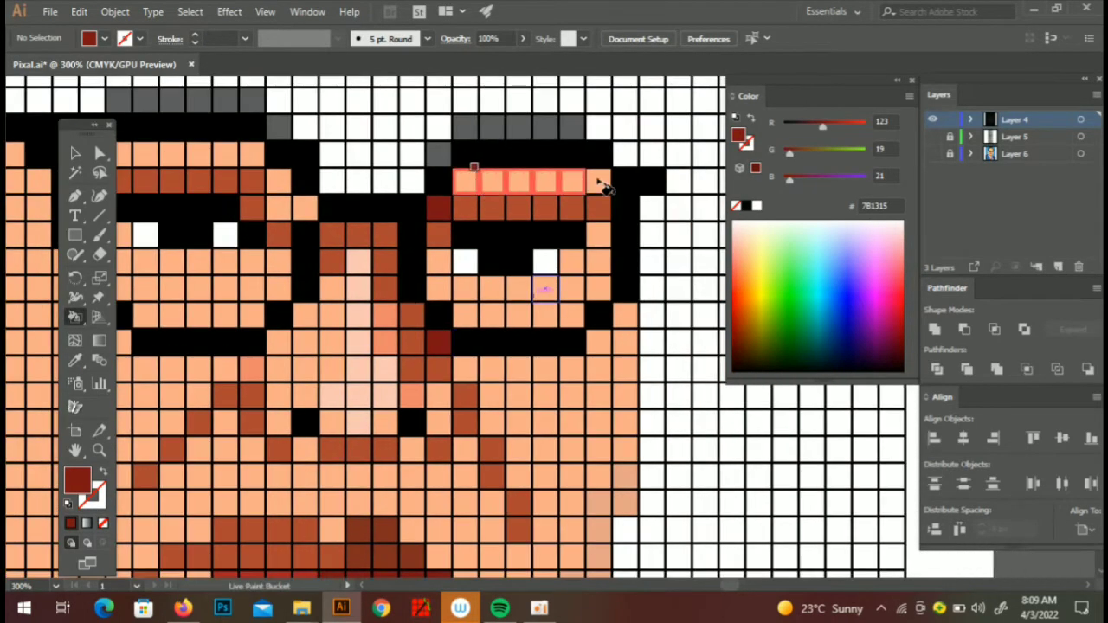
scroll(433, 179, up, 1)
drag(264, 177, 403, 180)
- Turn Layer 6's visibility back on so the reference photo shows again
scroll(520, 303, down, 3)
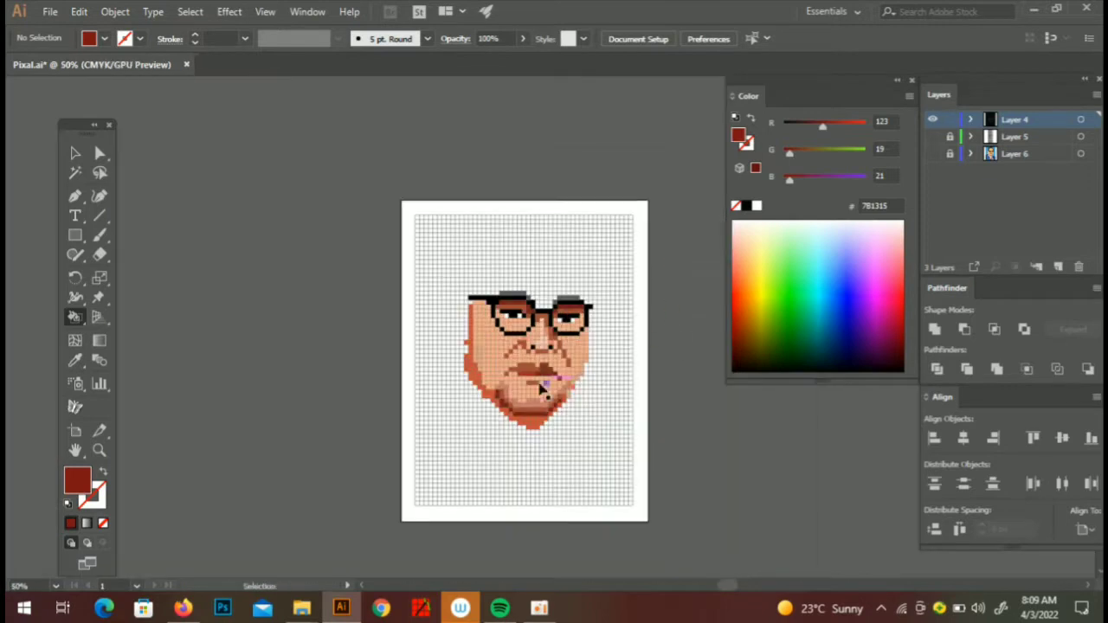
scroll(386, 290, up, 3)
scroll(311, 346, down, 2)
scroll(316, 415, down, 3)
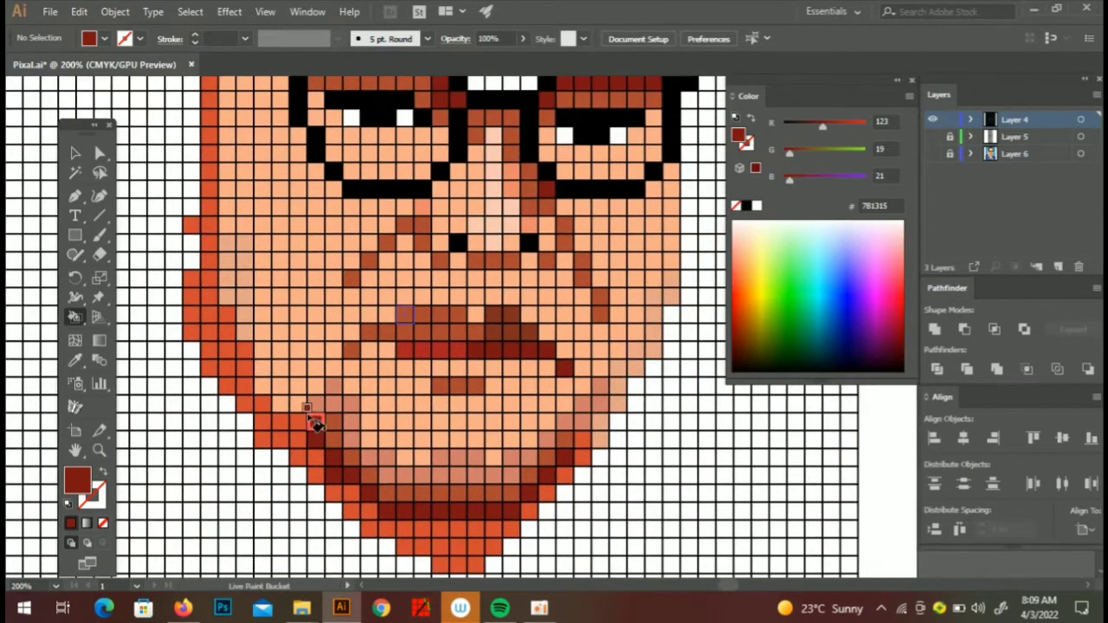
click(933, 154)
scroll(307, 338, up, 2)
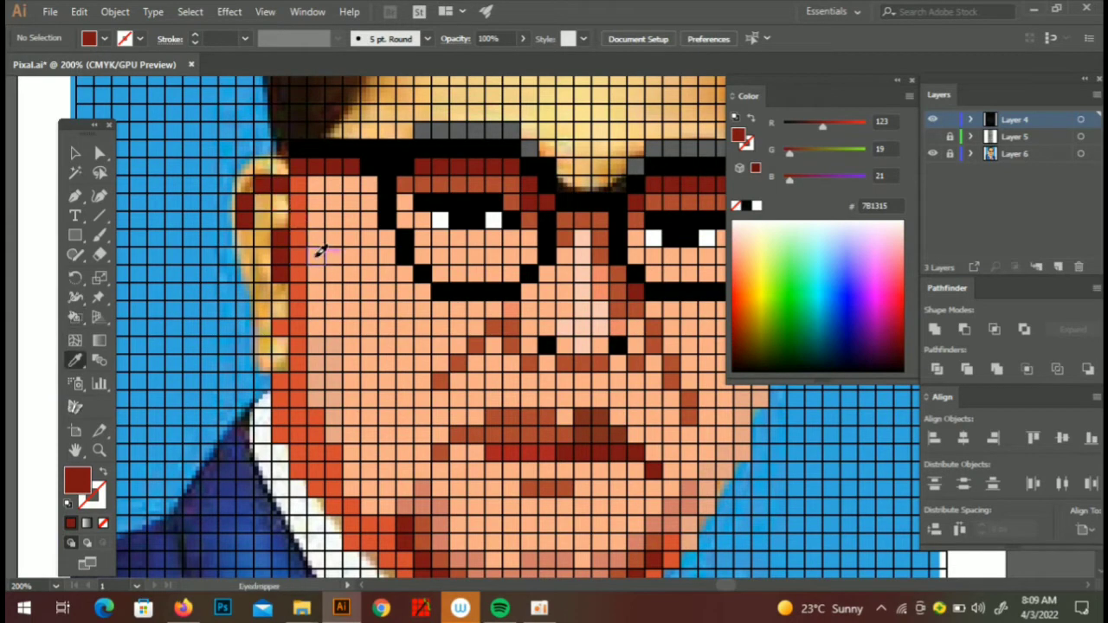
- Paint the ear column orange-brown and fill the left ear cells with peach F9AD8A
alt+click(507, 321)
alt+click(276, 221)
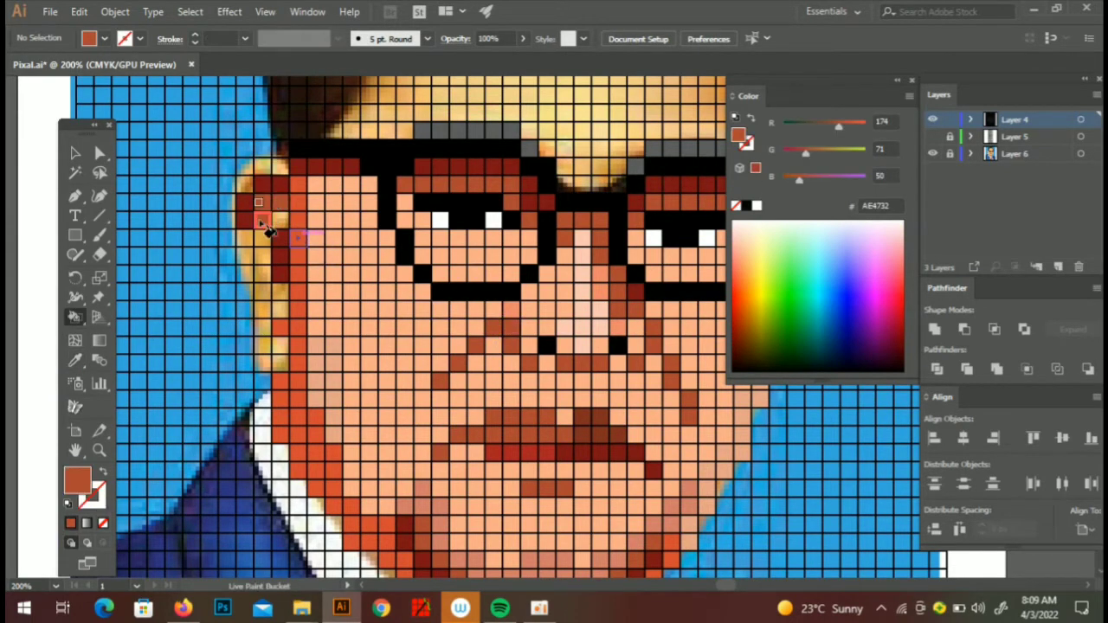
drag(266, 227, 272, 310)
alt+click(317, 231)
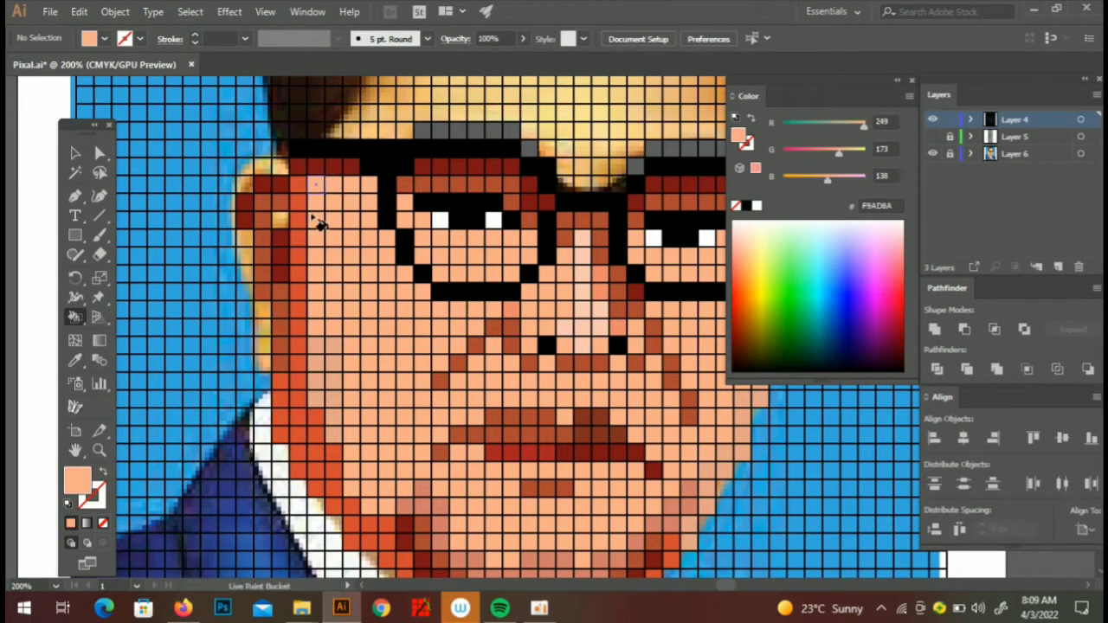
drag(292, 225, 244, 211)
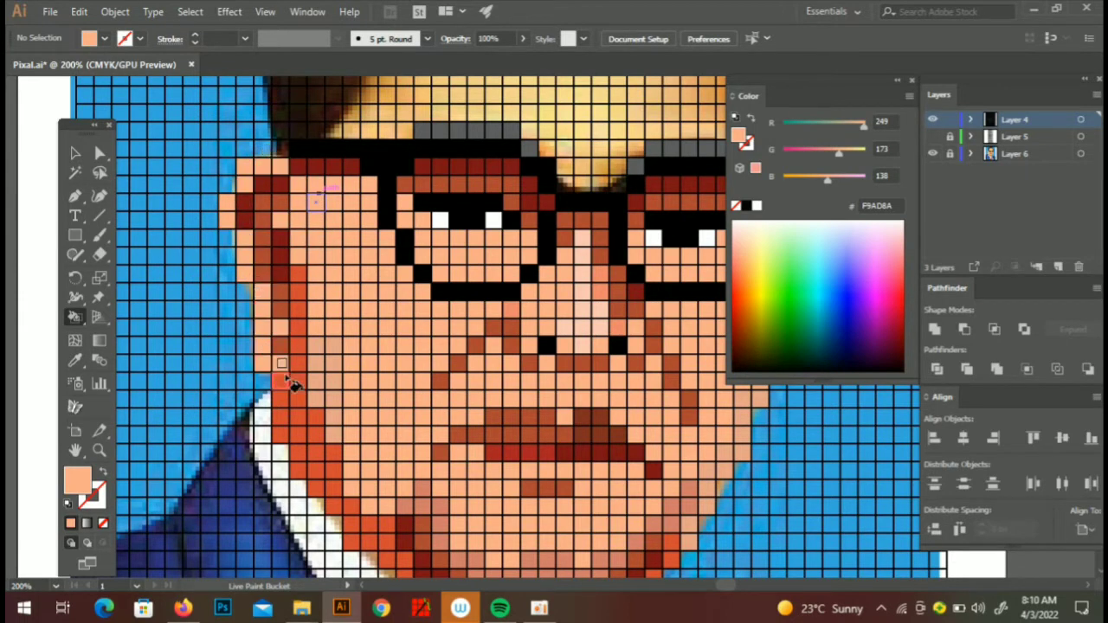
- Paint the column of cells along the ear dark red 7B1315, then pan up toward the glasses and hair
scroll(308, 418, down, 3)
alt+click(280, 272)
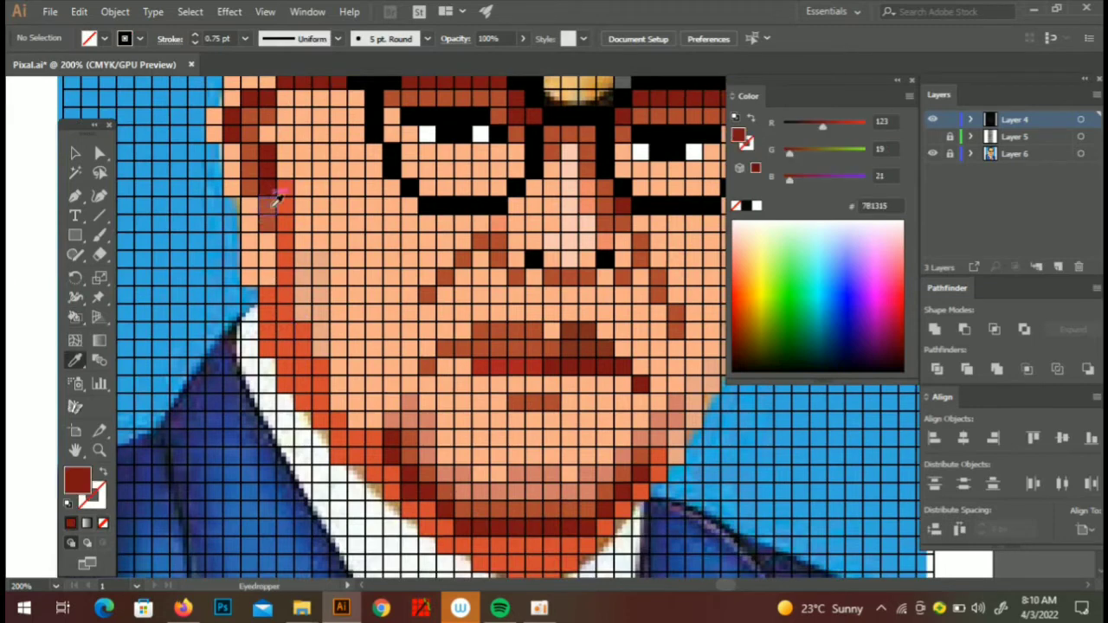
mouse_move(279, 277)
mouse_down()
mouse_move(281, 338)
mouse_move(302, 398)
mouse_up()
mouse_move(342, 462)
mouse_down()
mouse_move(309, 392)
mouse_move(363, 438)
mouse_move(333, 403)
mouse_move(430, 466)
mouse_move(512, 483)
mouse_up()
drag(592, 418, 575, 485)
drag(485, 363, 459, 519)
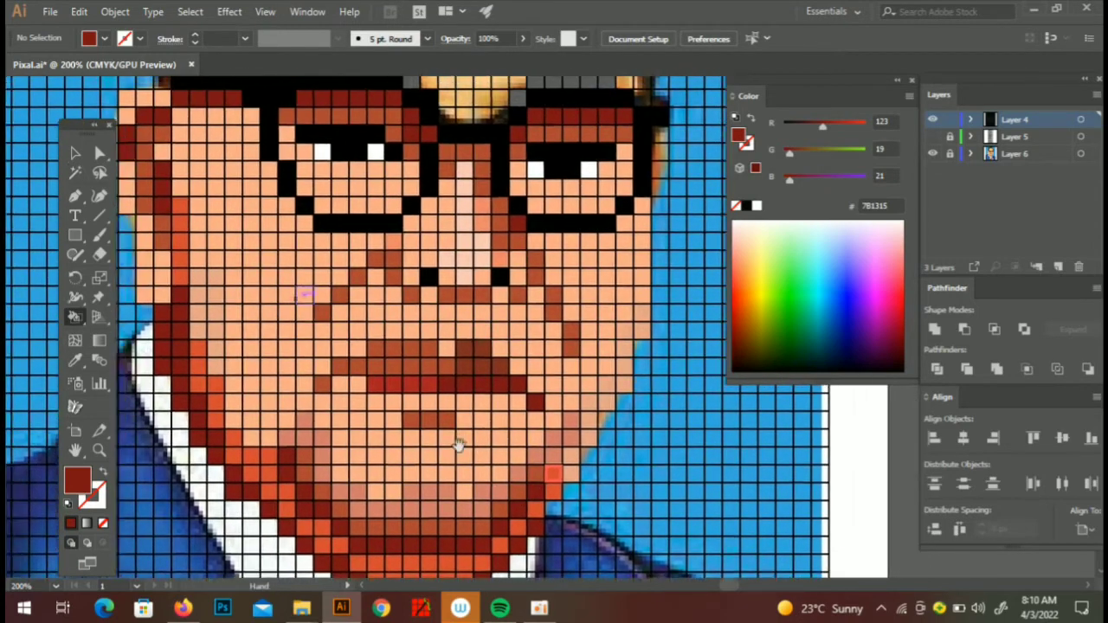
mouse_move(297, 260)
mouse_down()
mouse_move(353, 357)
mouse_move(319, 442)
mouse_move(406, 329)
mouse_up()
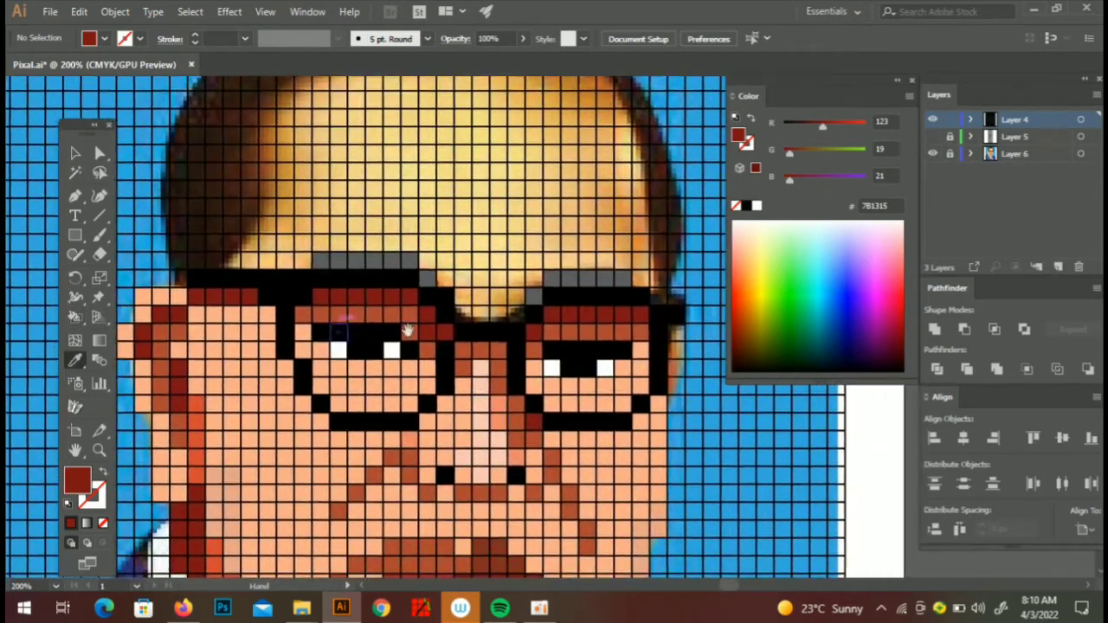
- Fill the scalp cells from the glasses up to the crown with peach FBC7B4 and F9AD8A
alt+click(407, 329)
drag(660, 91, 537, 203)
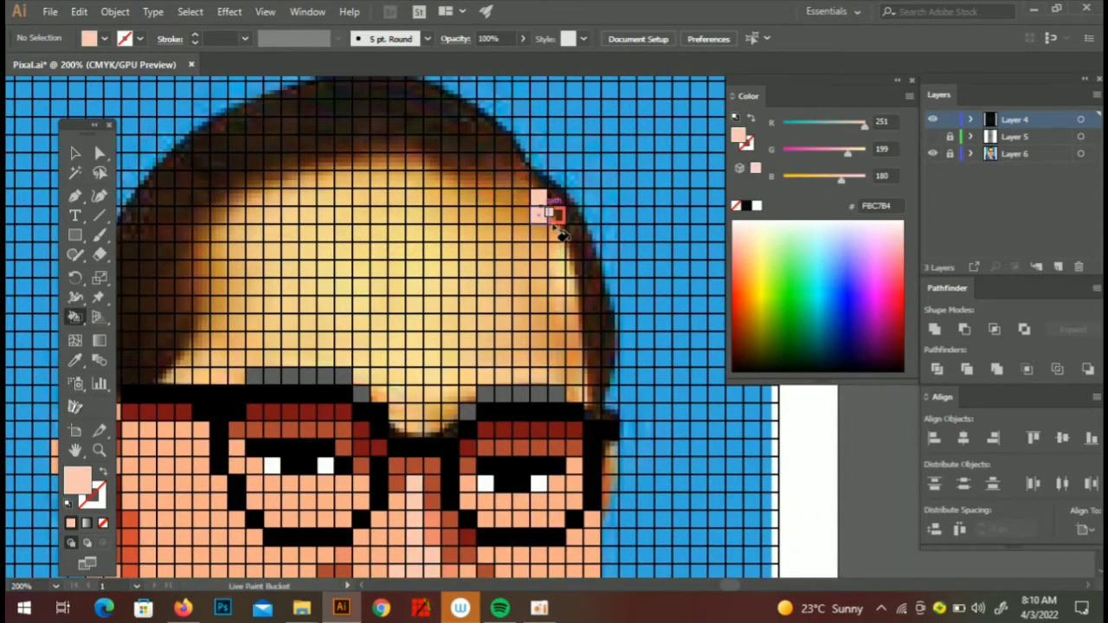
drag(576, 355, 596, 309)
alt+click(547, 199)
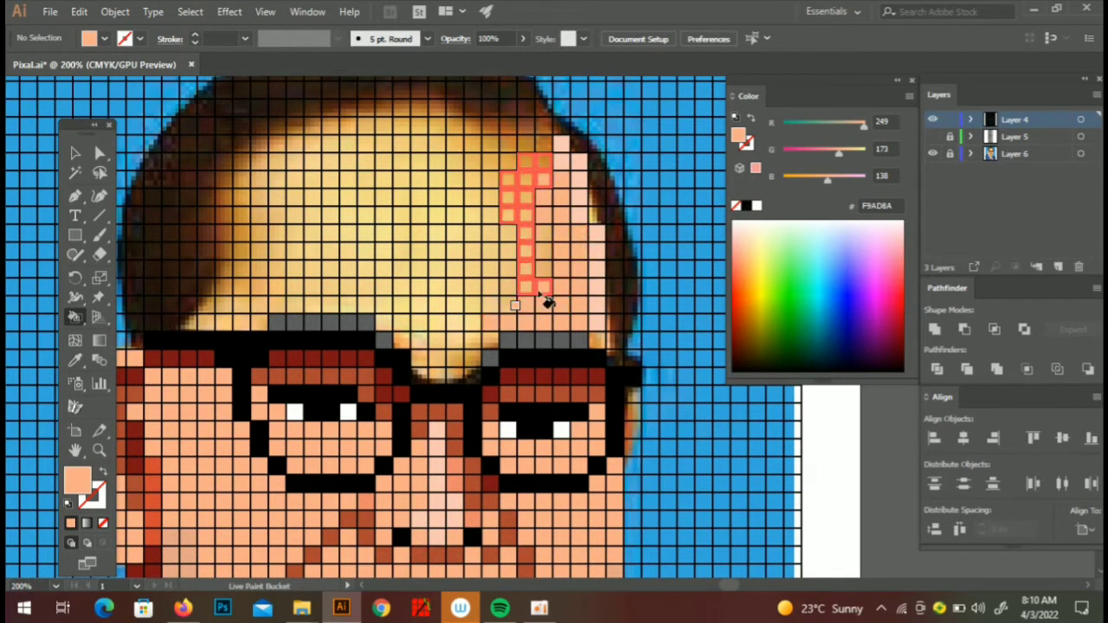
drag(512, 339, 488, 379)
drag(493, 322, 529, 149)
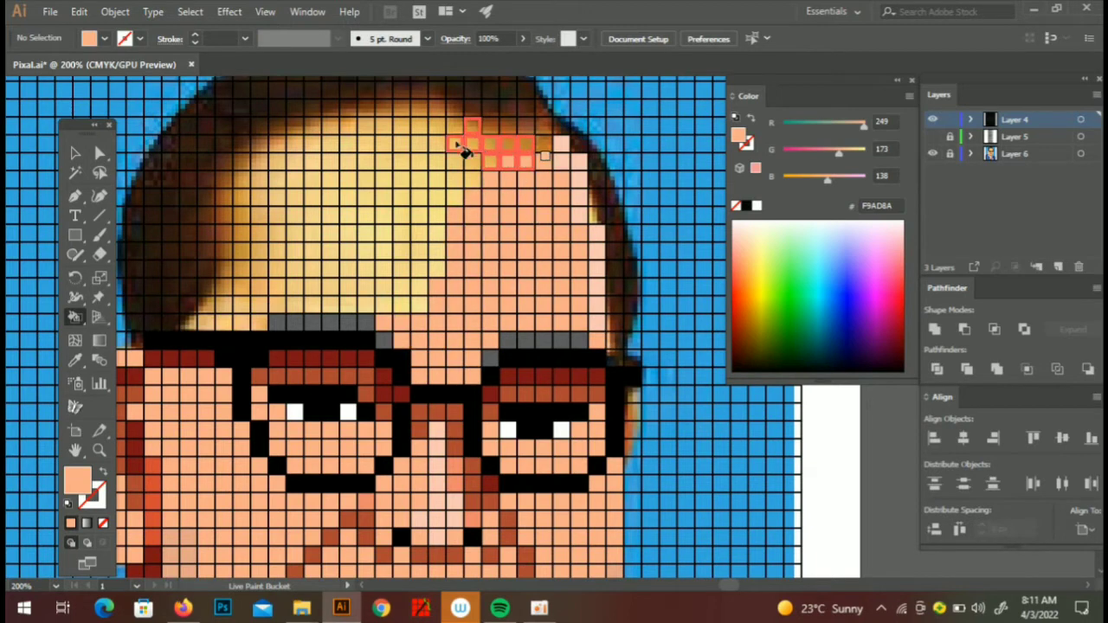
drag(465, 151, 419, 109)
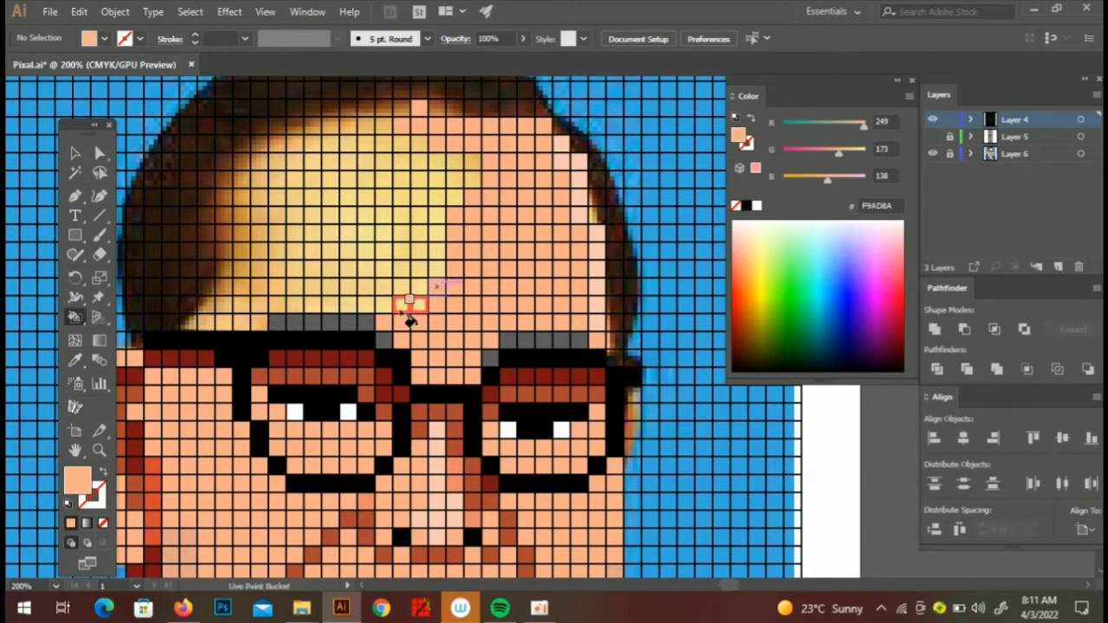
- Sample salmon ED886D and paint it along the hairline cells
drag(227, 338, 225, 333)
drag(408, 285, 425, 271)
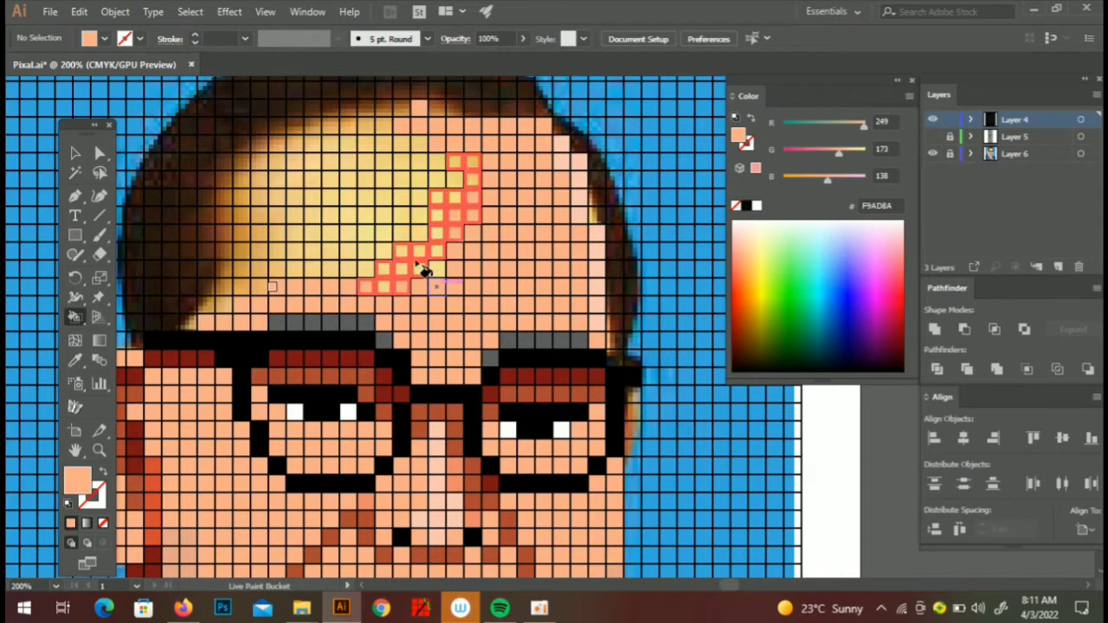
key(i)
scroll(395, 483, down, 3)
click(387, 375)
scroll(387, 375, up, 5)
key(k)
mouse_move(396, 317)
mouse_down()
mouse_move(428, 255)
mouse_move(217, 414)
mouse_up()
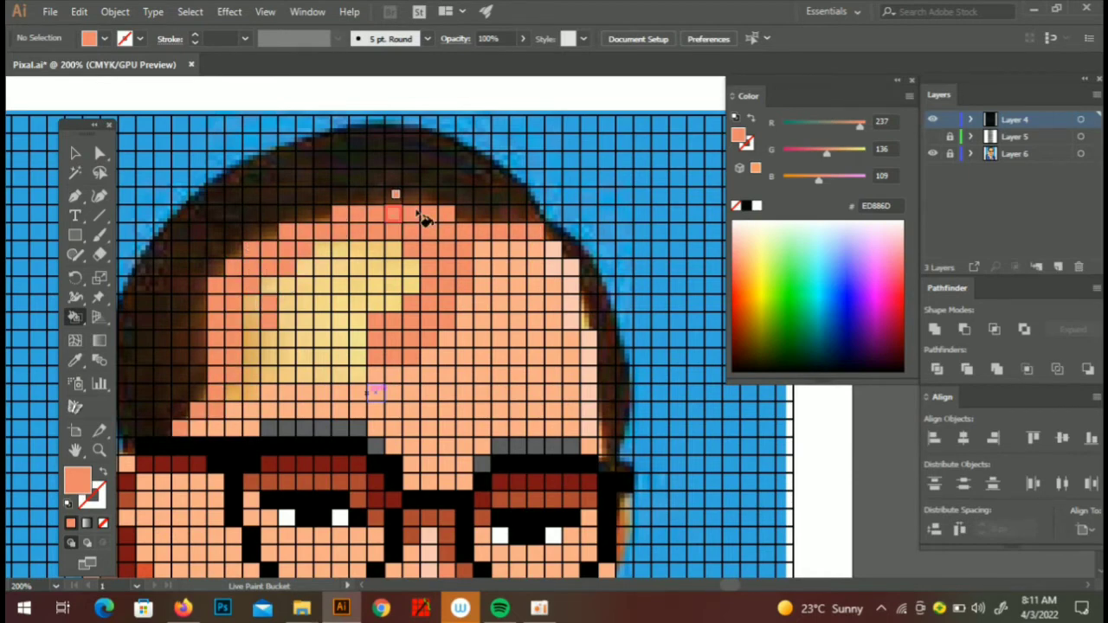
- Set the fill to light pink FFAA99 and paint a highlight strip on the scalp
scroll(425, 219, down, 5)
scroll(424, 219, down, 2)
double_click(77, 481)
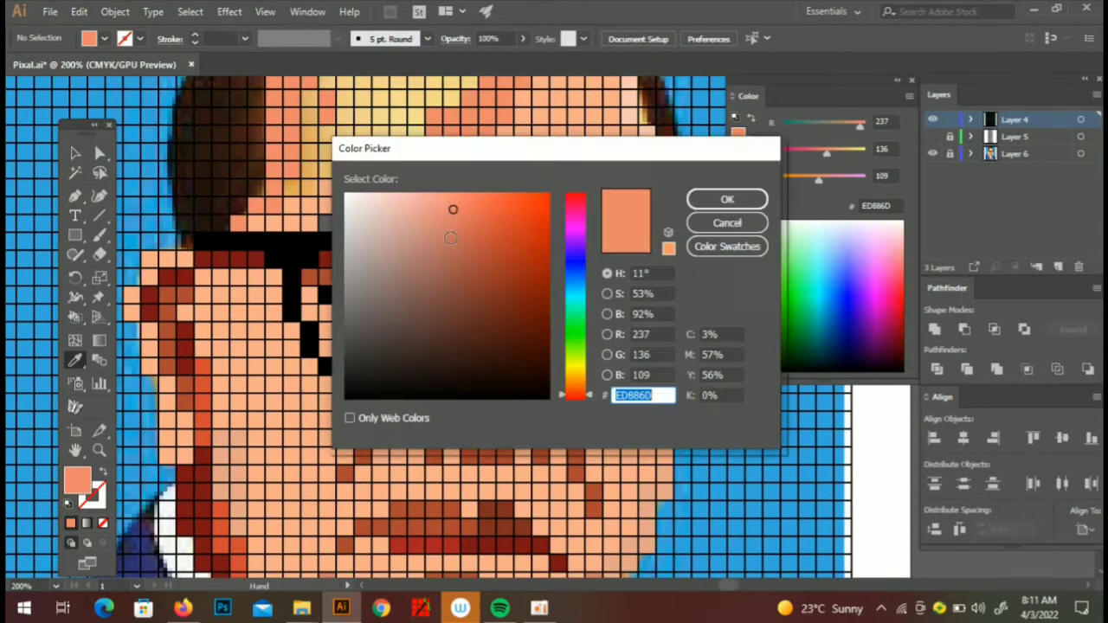
click(427, 187)
click(727, 199)
scroll(364, 373, up, 5)
mouse_move(346, 260)
mouse_down()
mouse_move(337, 341)
mouse_move(431, 240)
mouse_move(472, 218)
mouse_up()
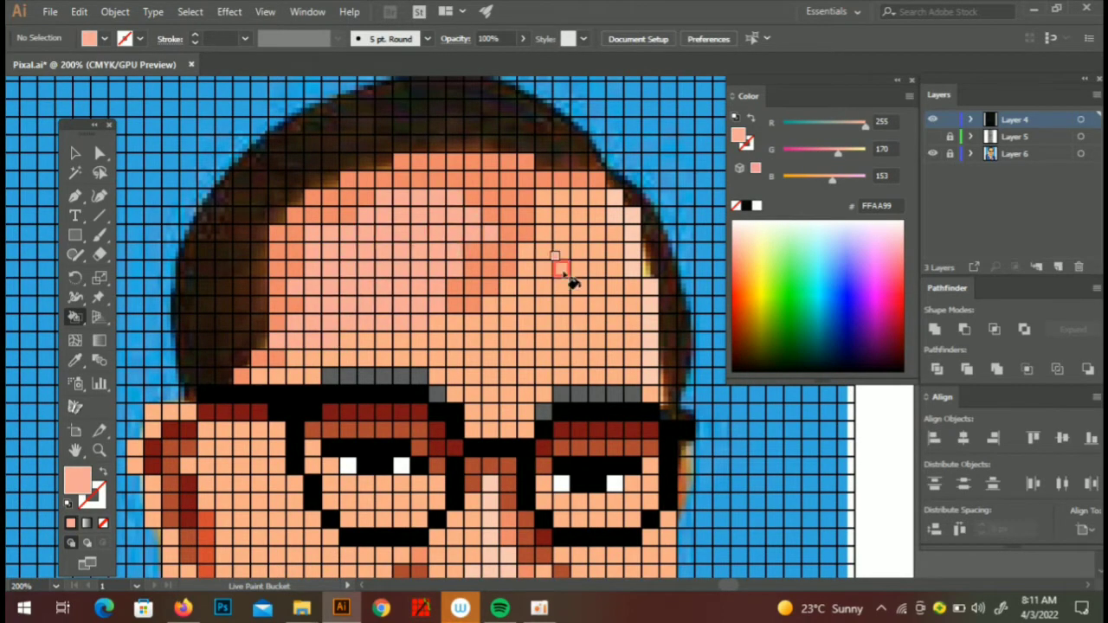
- Add FFAA99 highlights on the left cheek, beside the lens and on the forehead
key(ctrl+0)
scroll(389, 419, up, 5)
drag(372, 407, 396, 388)
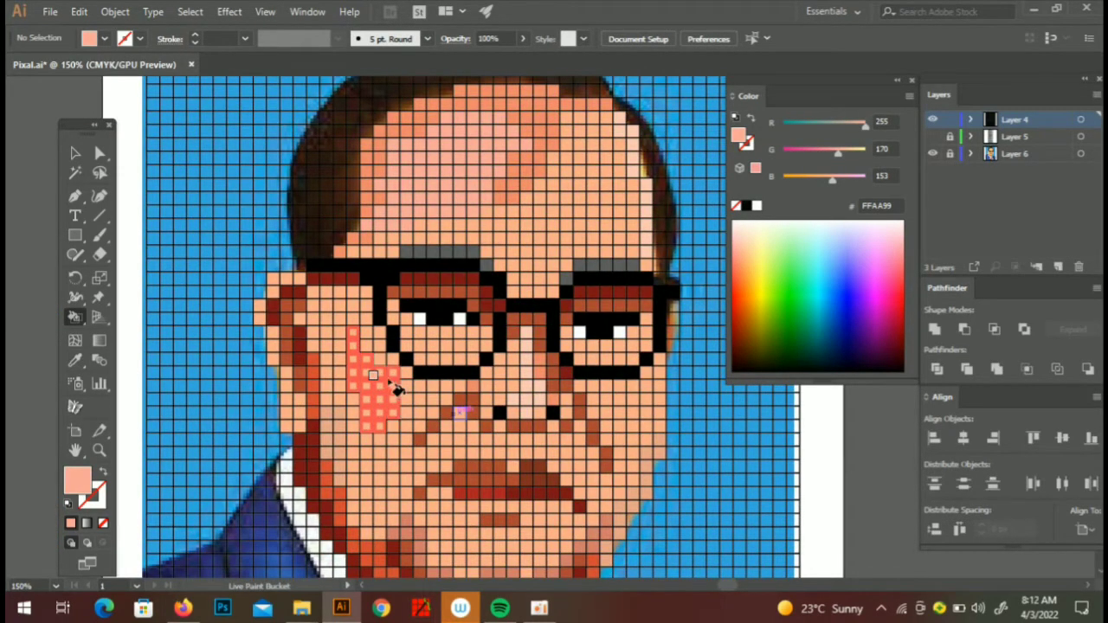
drag(387, 427, 359, 421)
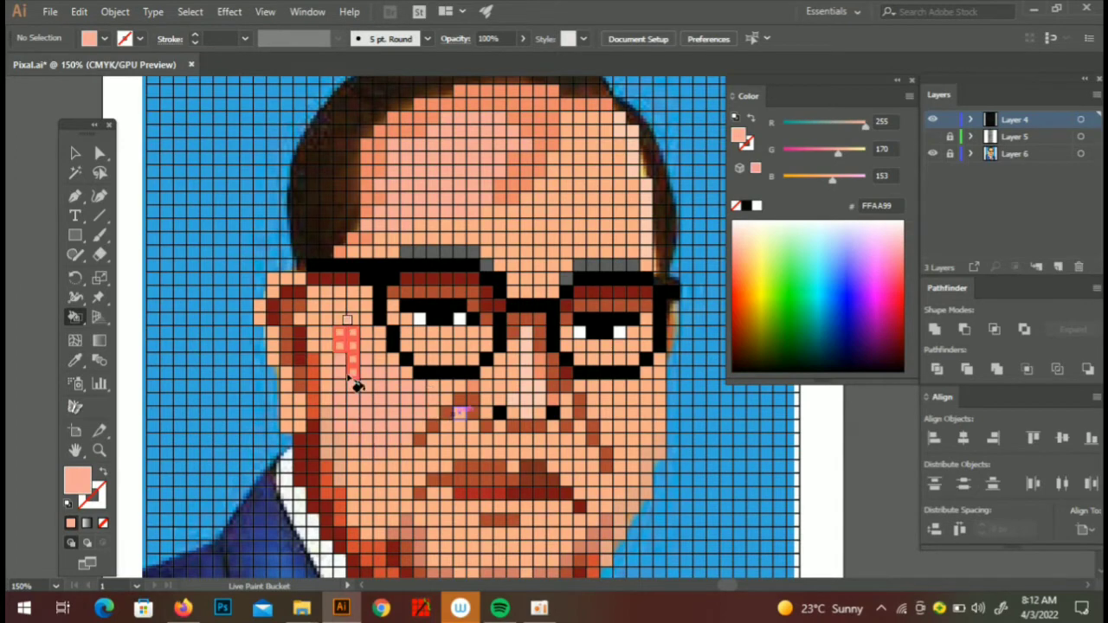
scroll(467, 490, down, 3)
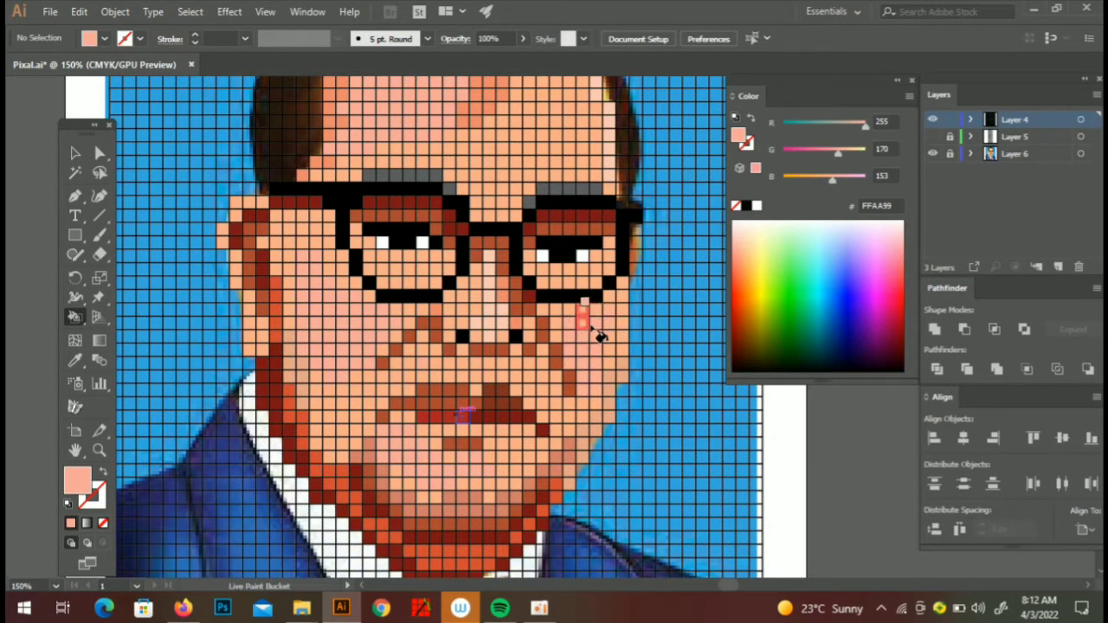
scroll(600, 336, up, 3)
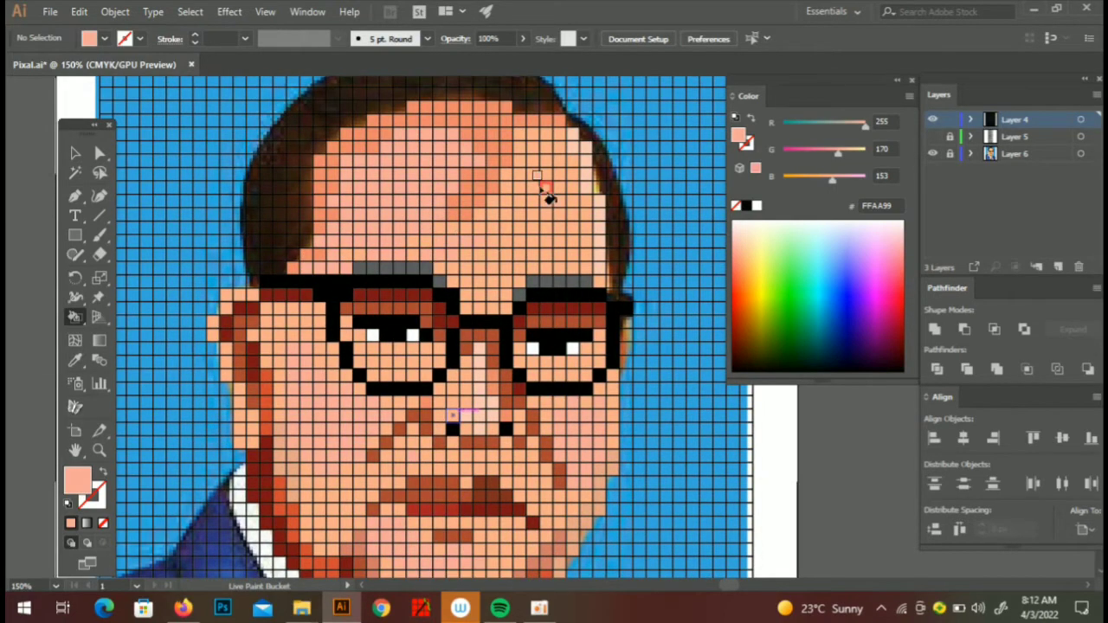
drag(547, 197, 532, 235)
- Zoom in on the face, briefly hiding and reshowing the reference photo layer
key(ctrl+minus)
key(ctrl+minus)
key(ctrl+minus)
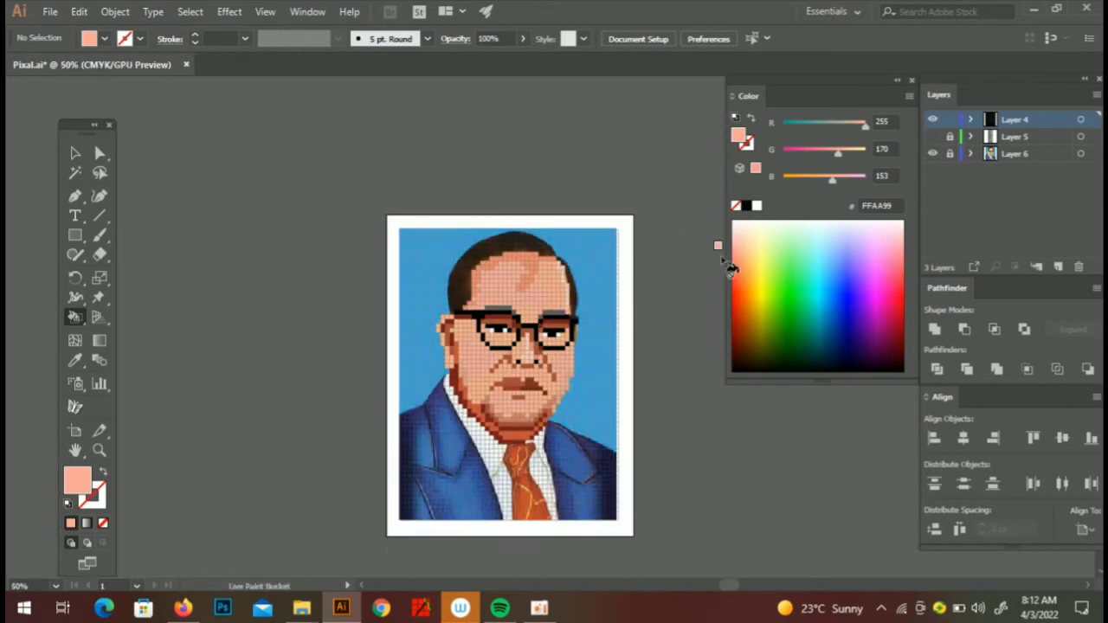
click(933, 153)
key(ctrl+minus)
key(ctrl+plus)
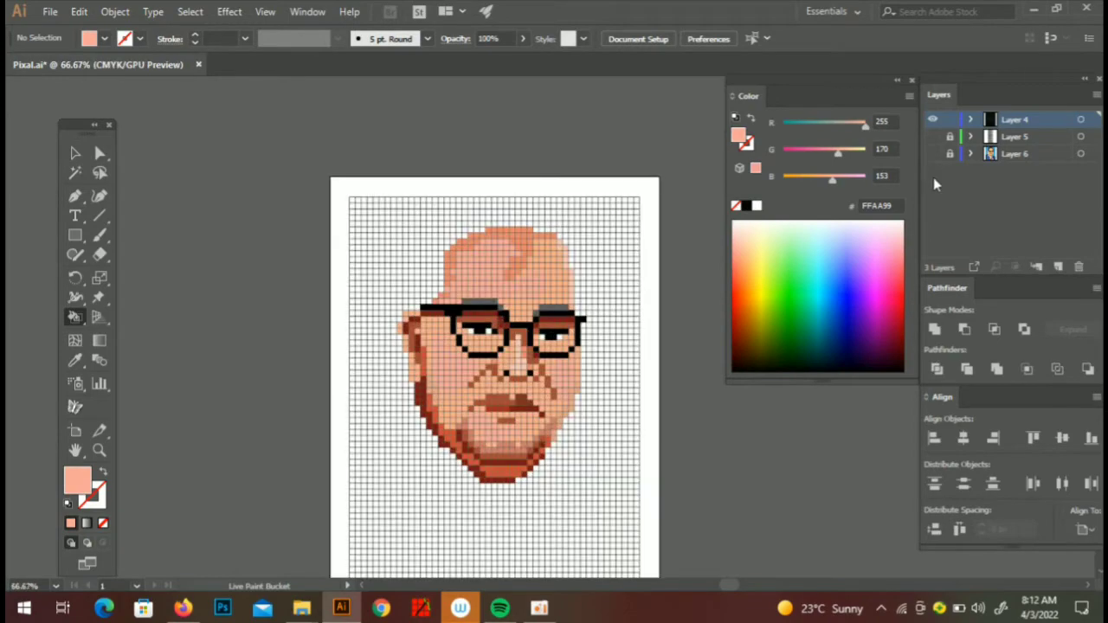
key(ctrl+plus)
click(933, 153)
key(ctrl+plus)
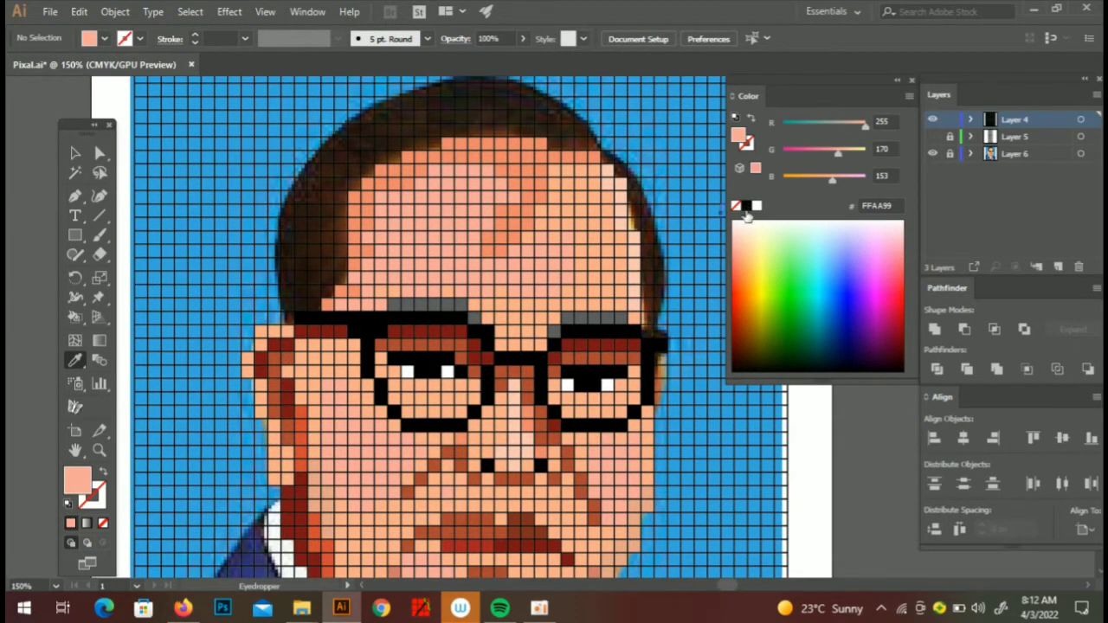
- Set a dark brown fill and paint cells along the right side of the head
click(746, 207)
double_click(76, 480)
click(576, 391)
click(491, 332)
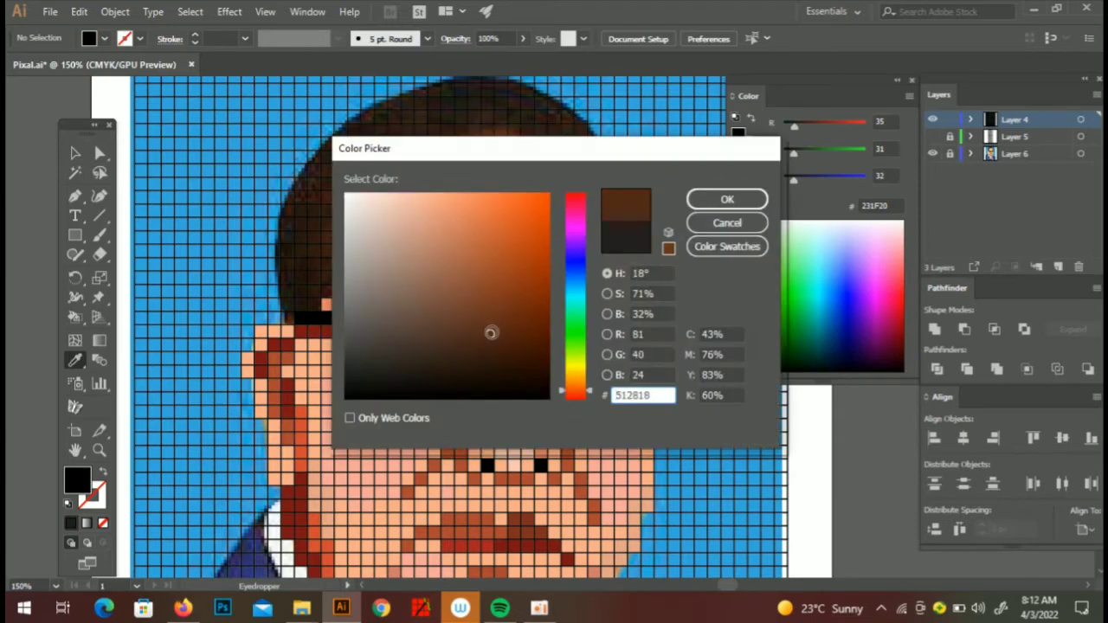
key(Return)
key(ctrl+plus)
key(k)
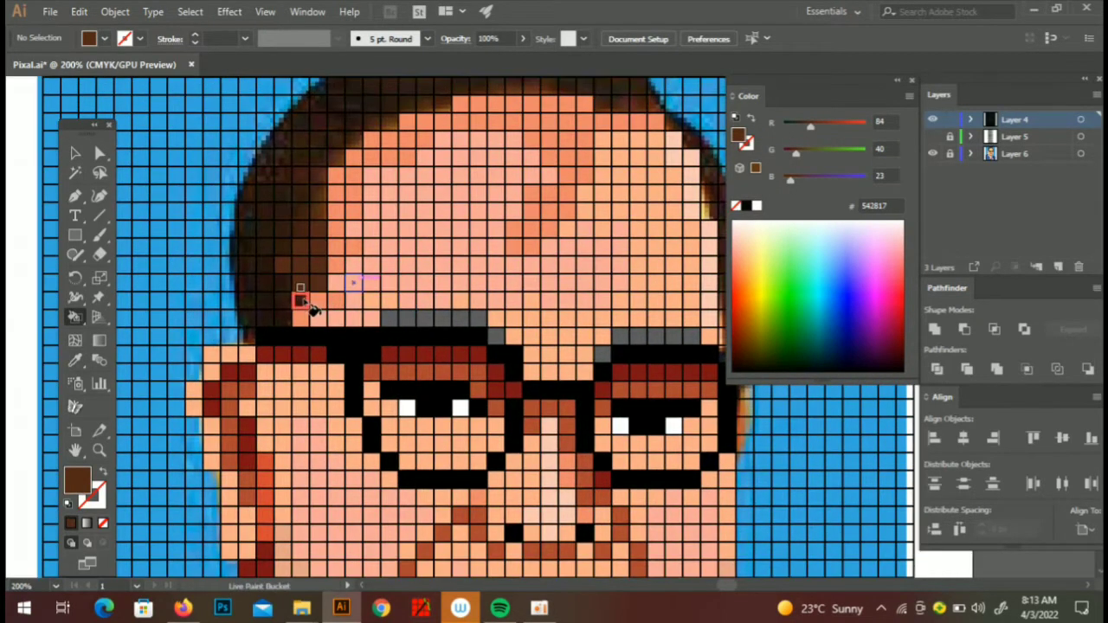
scroll(303, 299, up, 2)
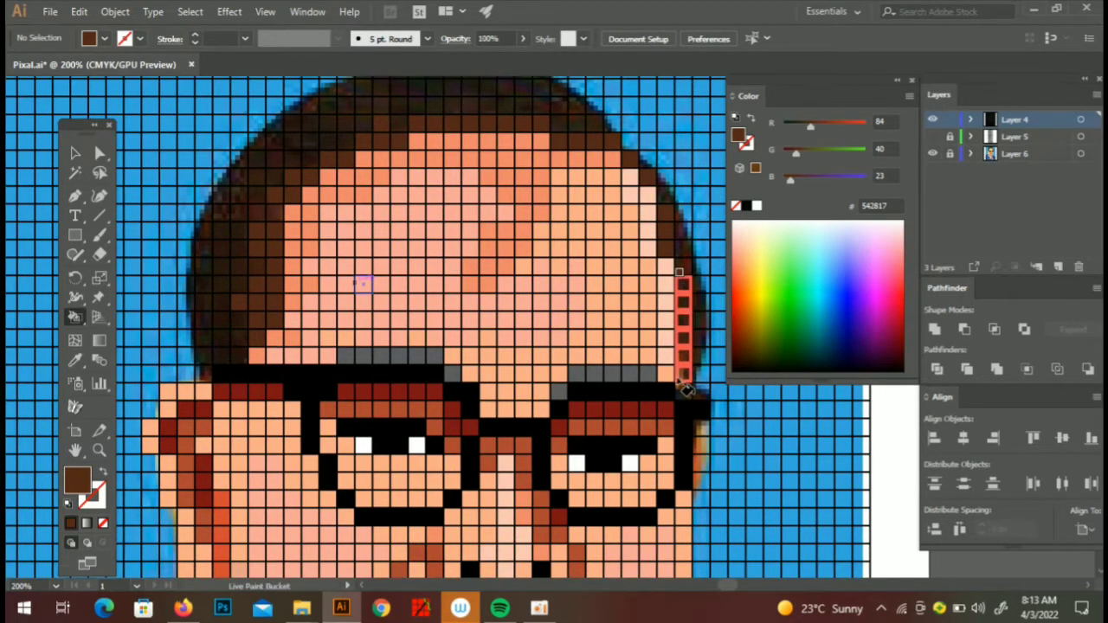
drag(685, 371, 754, 353)
- Darken the brown and paint the left temple, top hairline and right hair edge
key(o)
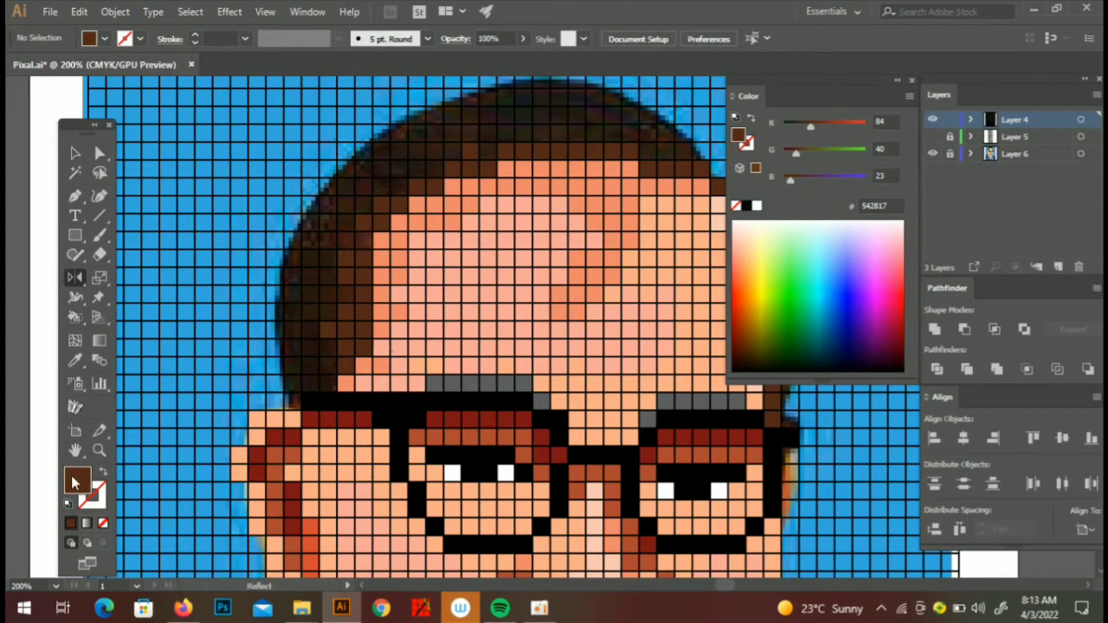
double_click(74, 482)
key(Return)
key(k)
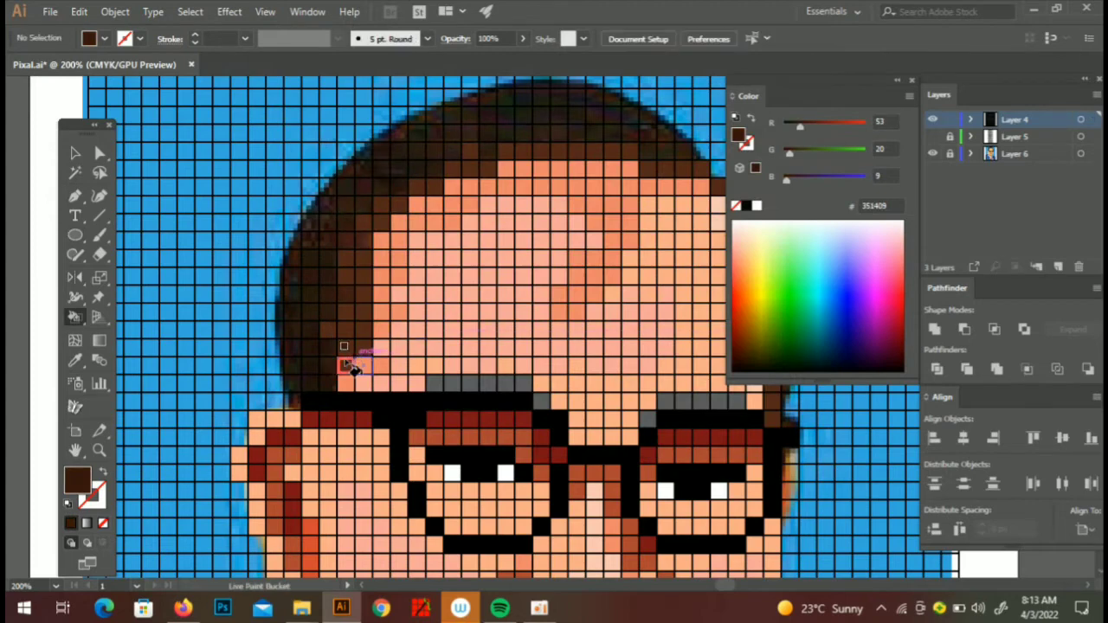
mouse_move(329, 381)
mouse_down()
mouse_move(368, 224)
mouse_move(430, 184)
mouse_up()
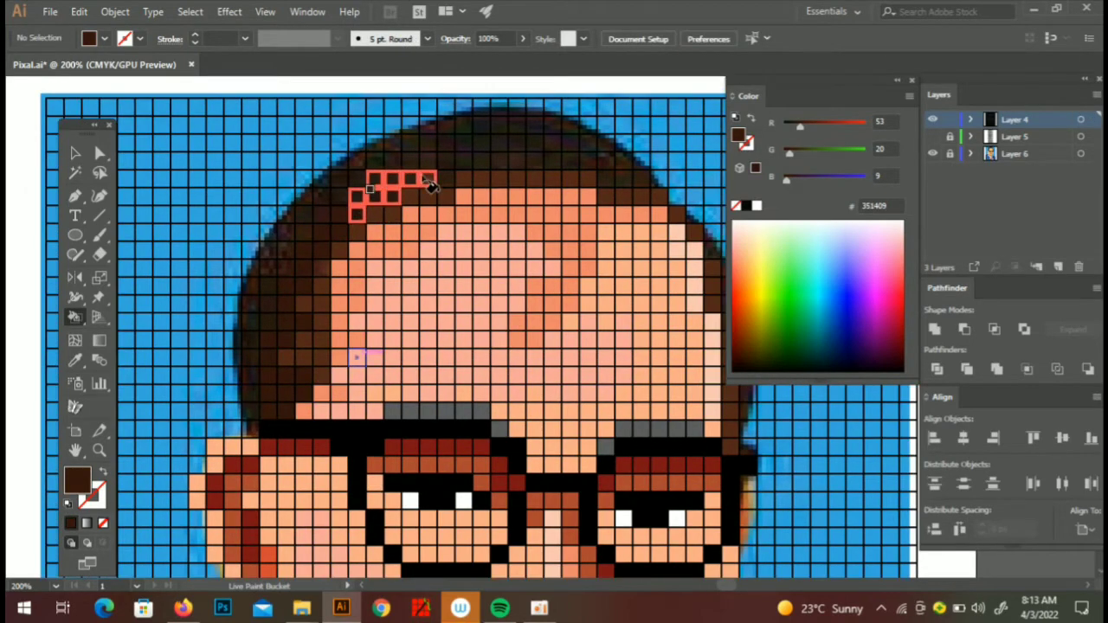
drag(504, 167, 581, 172)
drag(648, 195, 639, 198)
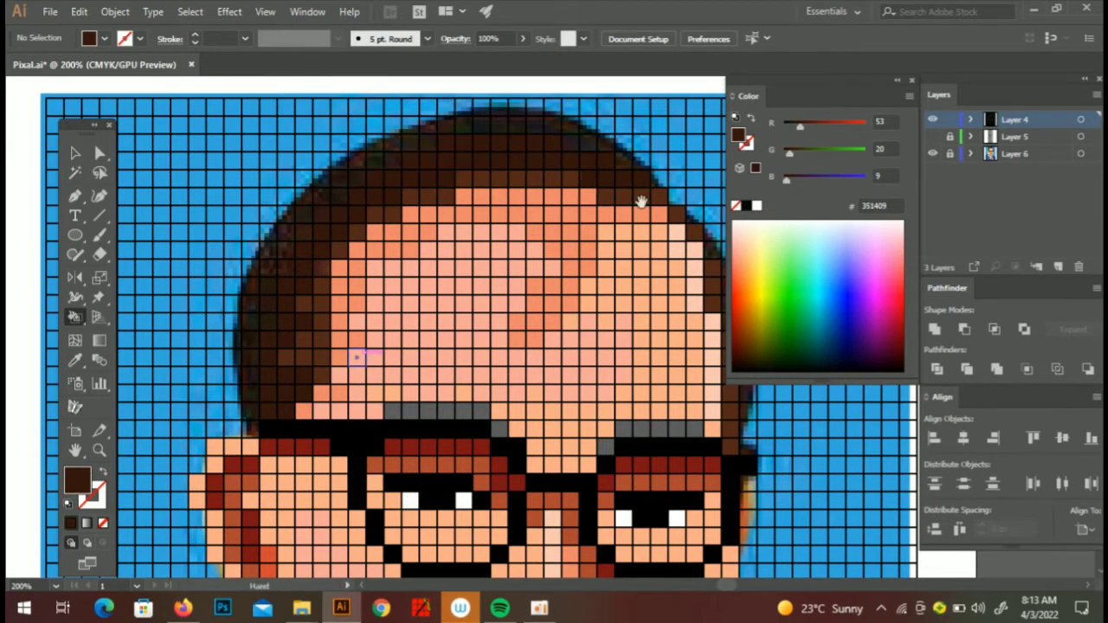
scroll(632, 216, down, 1)
scroll(632, 217, right, 2)
drag(651, 349, 649, 346)
- Switch to near-black brown 140602 and fill the upper-right and left hair-edge cells
scroll(637, 260, up, 1)
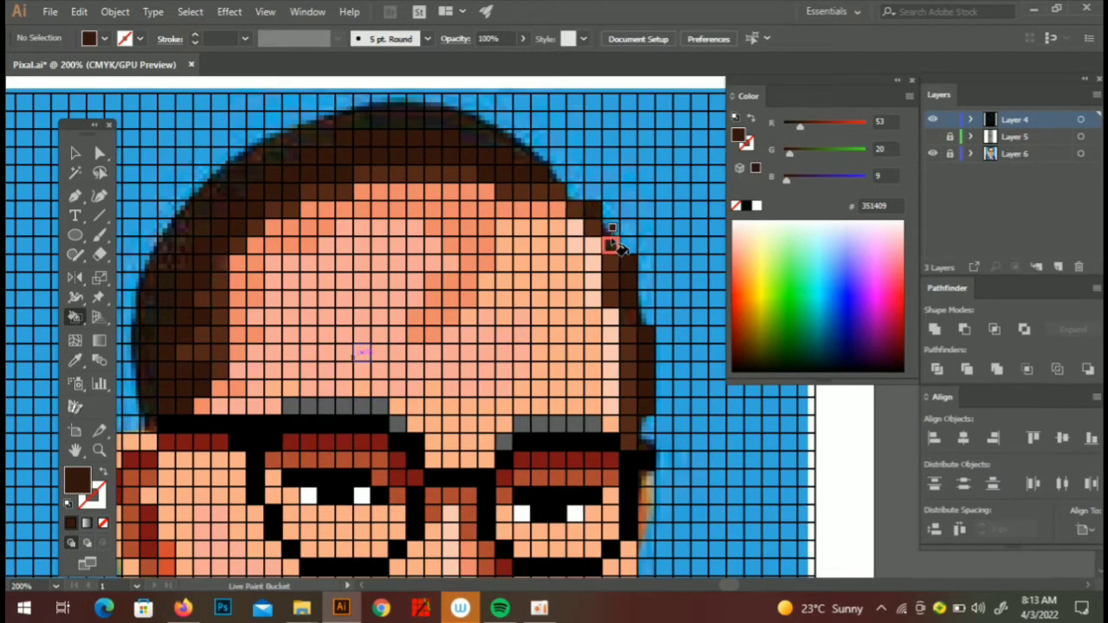
scroll(647, 425, up, 1)
double_click(738, 136)
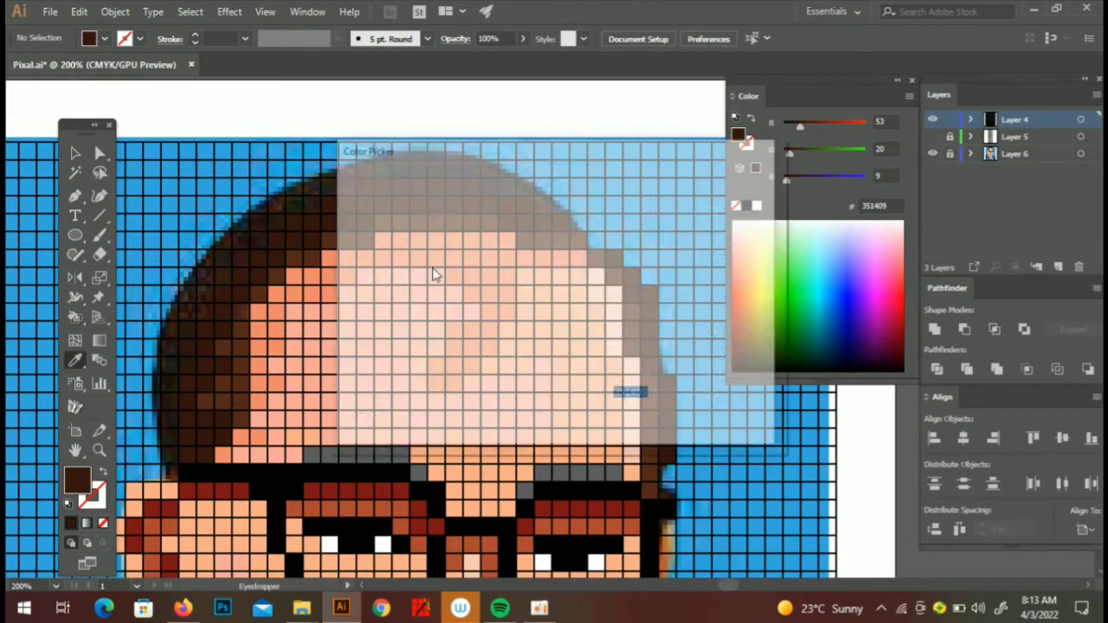
click(524, 373)
click(725, 199)
drag(527, 187, 490, 168)
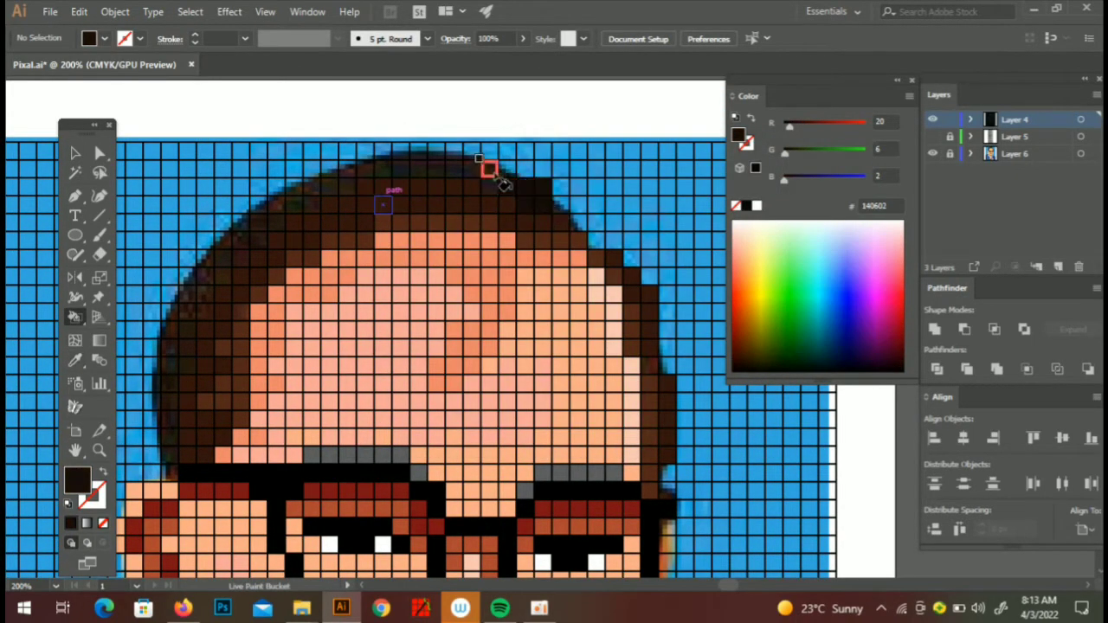
scroll(368, 182, up, 1)
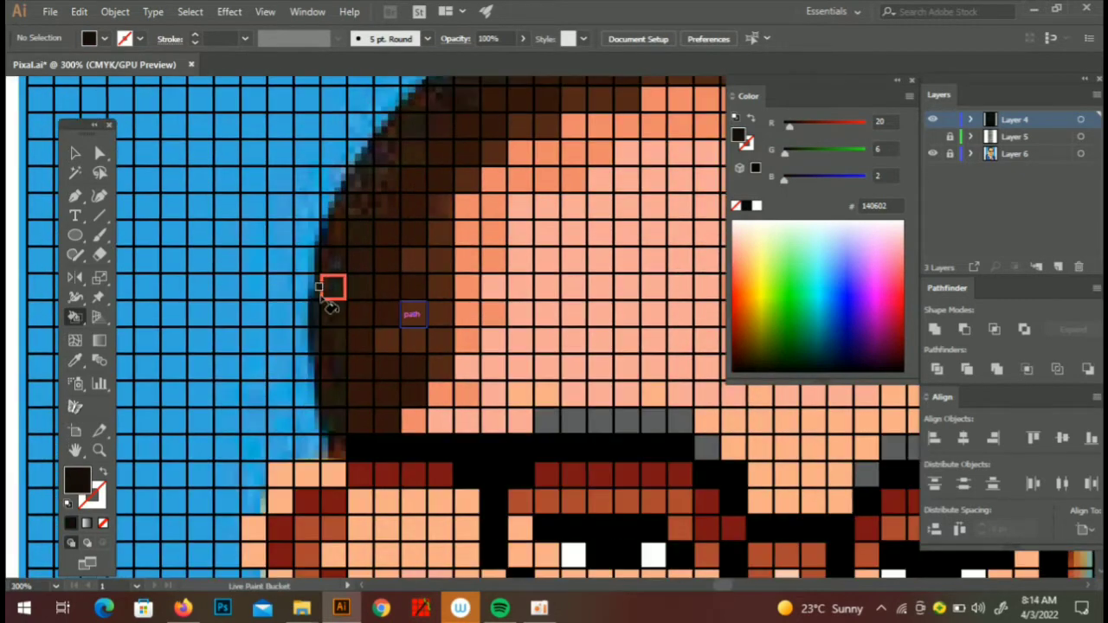
scroll(329, 372, up, 2)
drag(318, 313, 389, 182)
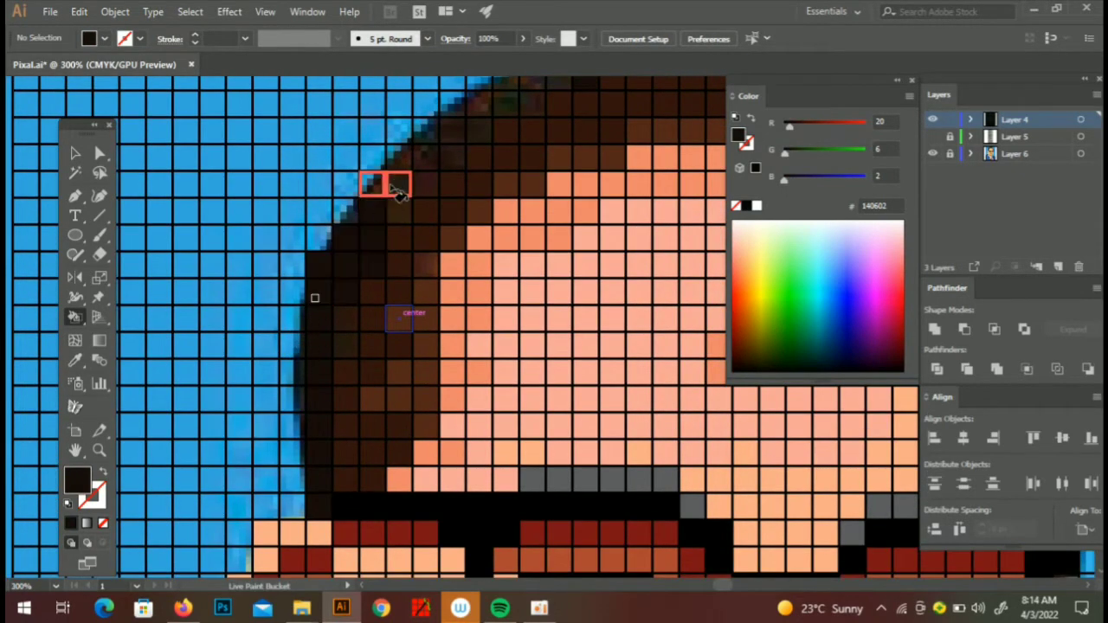
- Paint the remaining hair cells across the crown and down the right side dark brown
scroll(358, 218, up, 2)
drag(318, 274, 457, 168)
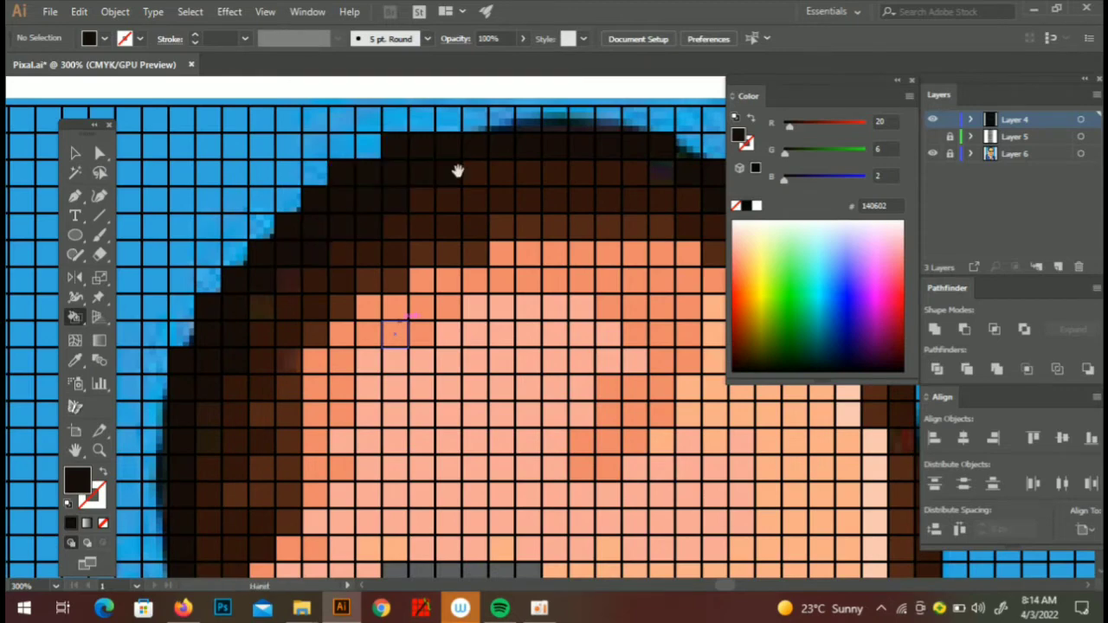
scroll(457, 168, right, 2)
drag(381, 138, 549, 160)
scroll(549, 161, right, 2)
drag(451, 176, 632, 279)
scroll(607, 260, down, 3)
scroll(606, 260, right, 2)
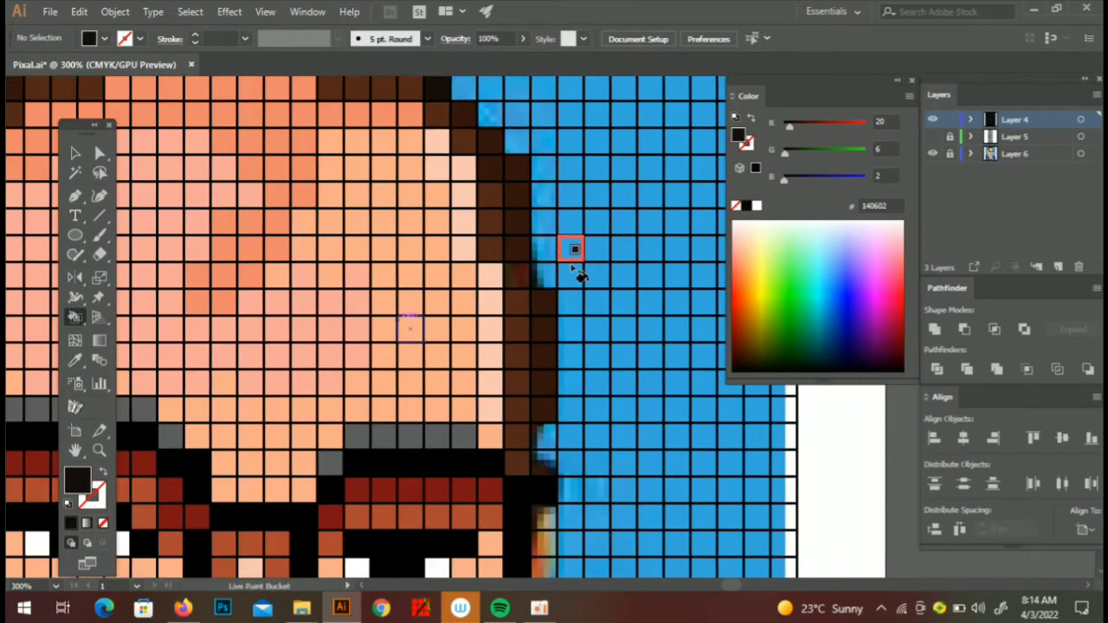
mouse_move(555, 234)
mouse_down()
mouse_move(546, 346)
mouse_move(574, 407)
mouse_up()
scroll(546, 346, down, 3)
scroll(572, 321, left, 1)
- Sample the reddish-brown face and dark brown hair colours with the reference photo hidden
alt+click(494, 324)
key(ctrl+minus)
key(ctrl+minus)
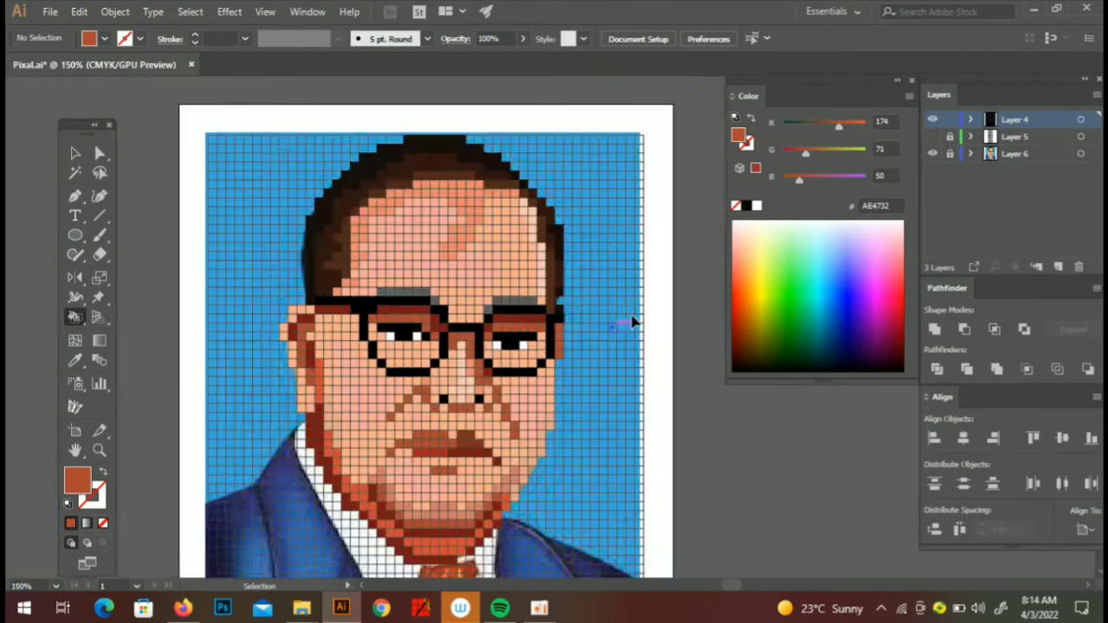
click(932, 153)
key(ctrl+plus)
key(i)
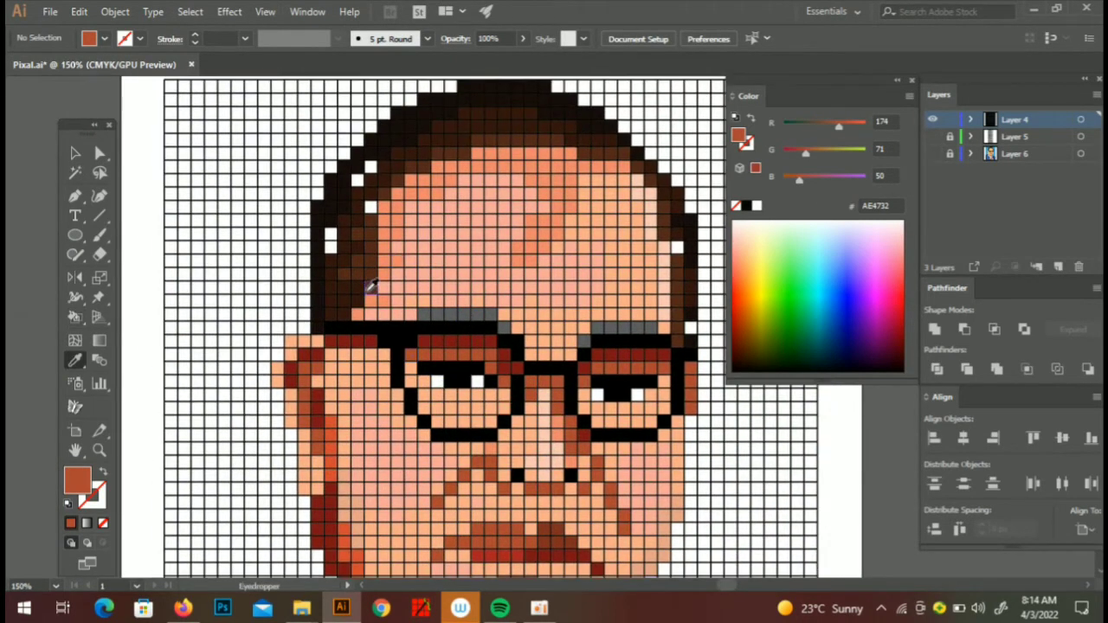
click(369, 288)
key(k)
- Show the reference photo again and set a light shirt fill sampled from it
key(ctrl+minus)
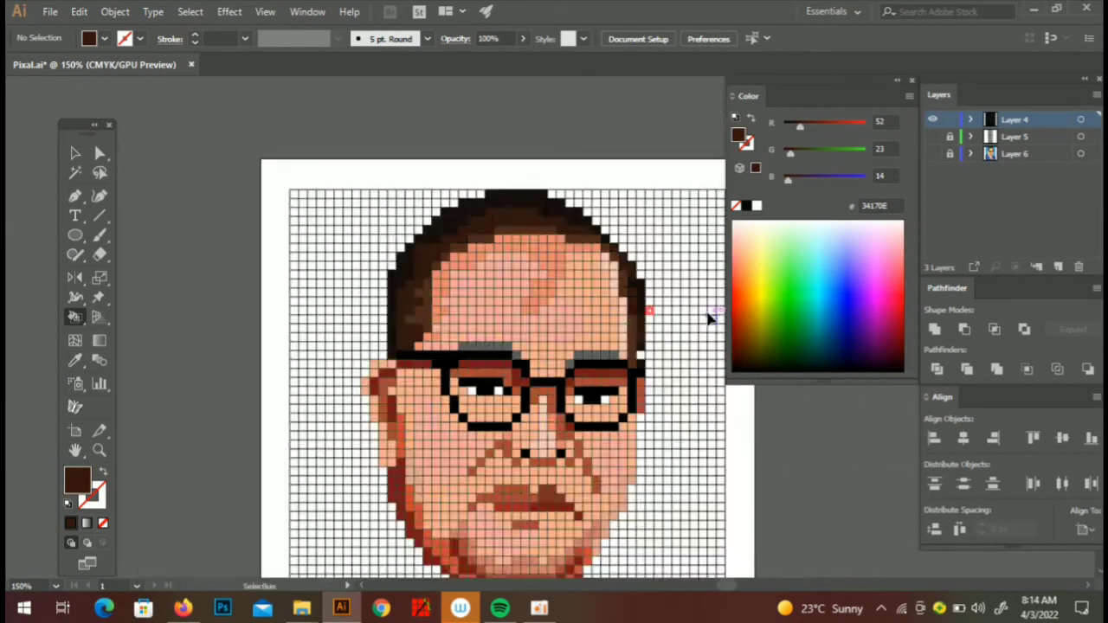
key(ctrl+minus)
key(ctrl+minus)
key(ctrl+plus)
click(933, 154)
key(ctrl+plus)
key(ctrl+plus)
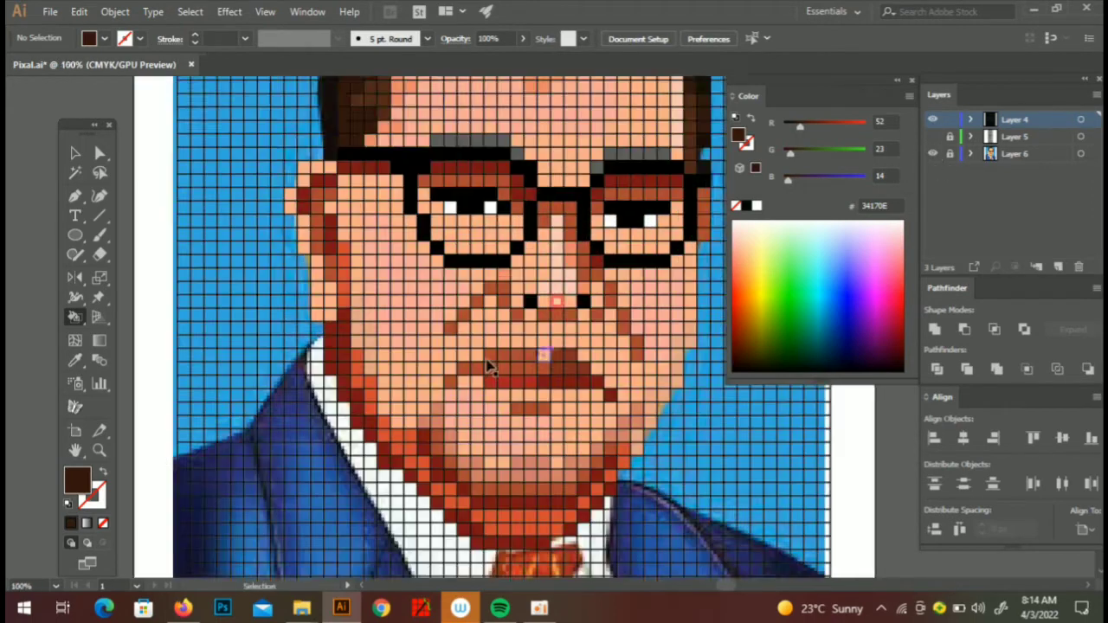
key(i)
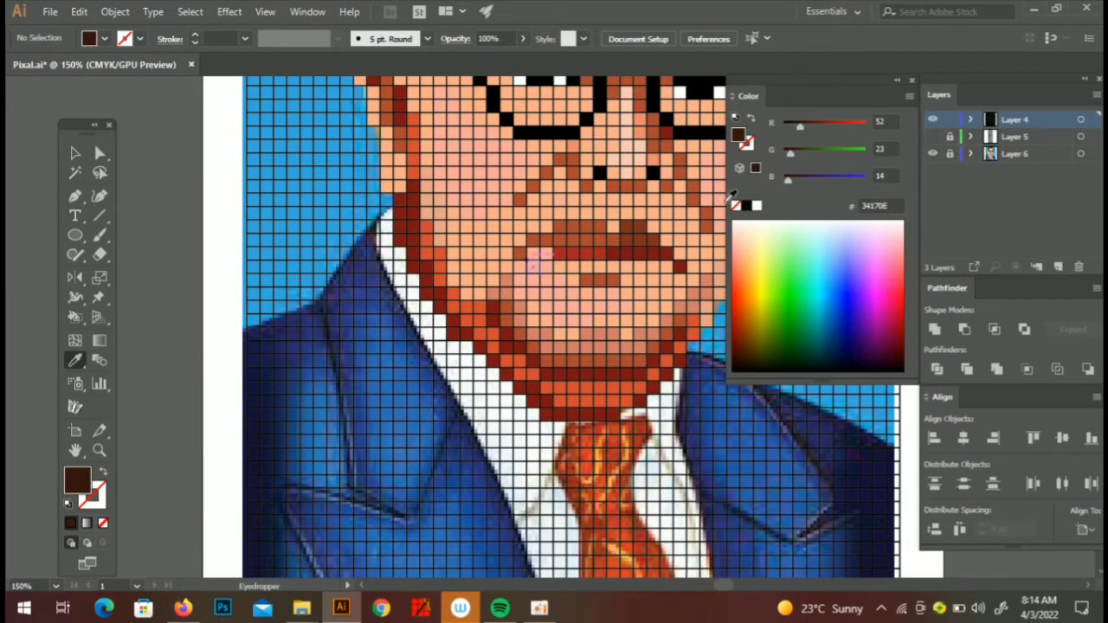
click(756, 205)
double_click(738, 135)
click(692, 200)
key(k)
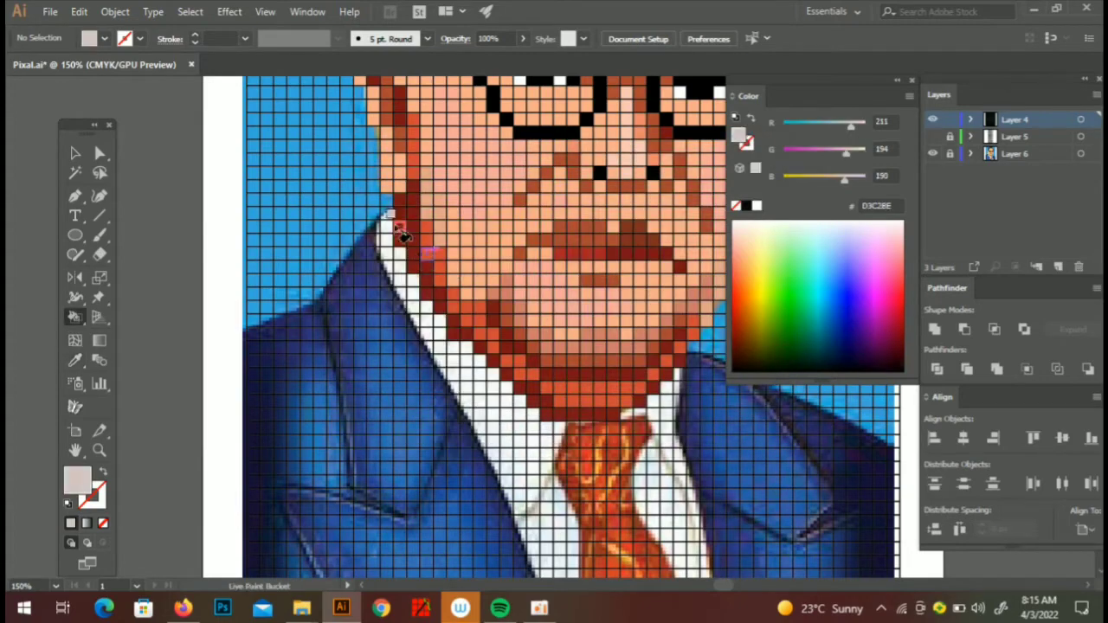
- Set the fill to dark grey 564E4C and paint a collar outline cell
key(ctrl+plus)
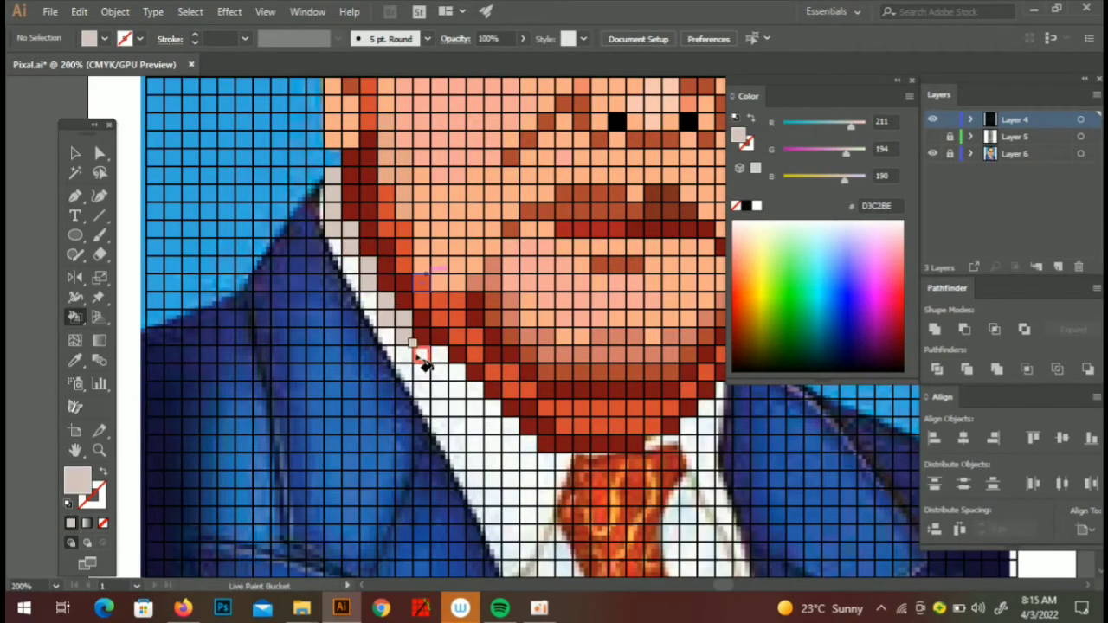
scroll(549, 470, down, 3)
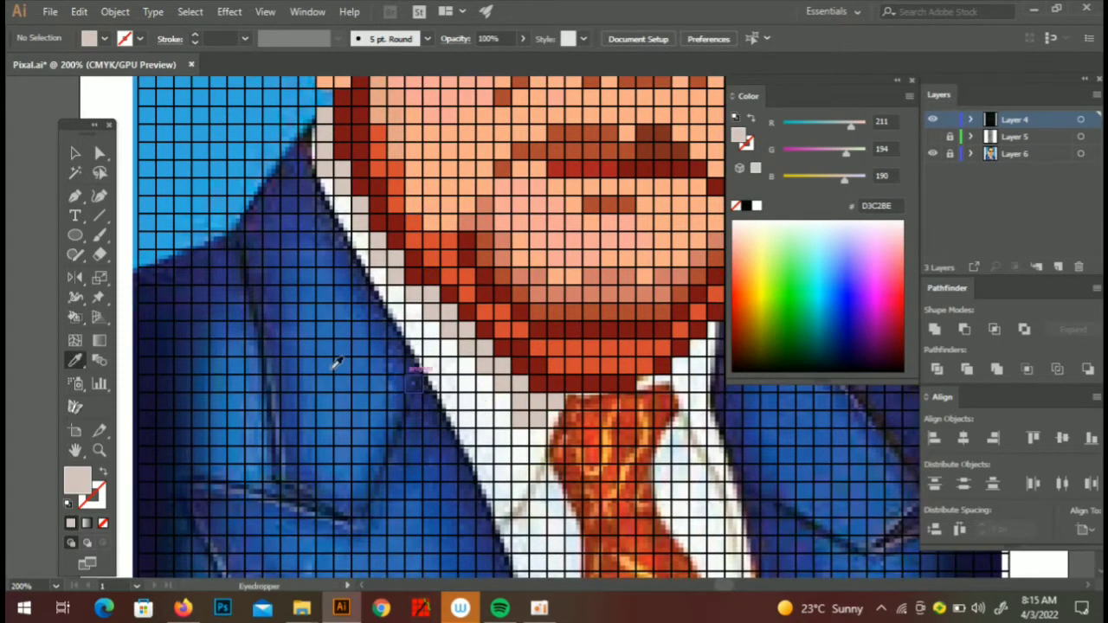
text(i564E4C)
click(724, 200)
key(k)
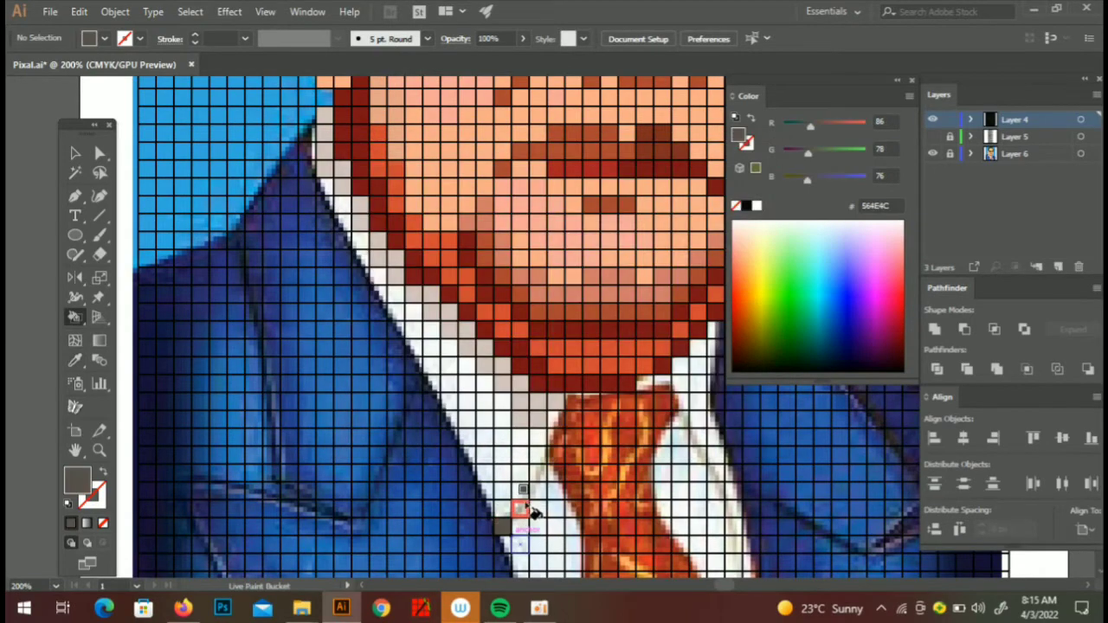
click(630, 405)
- Sample the beige collar colour and lighten the fill to off-white E8E1DF
scroll(623, 369, down, 2)
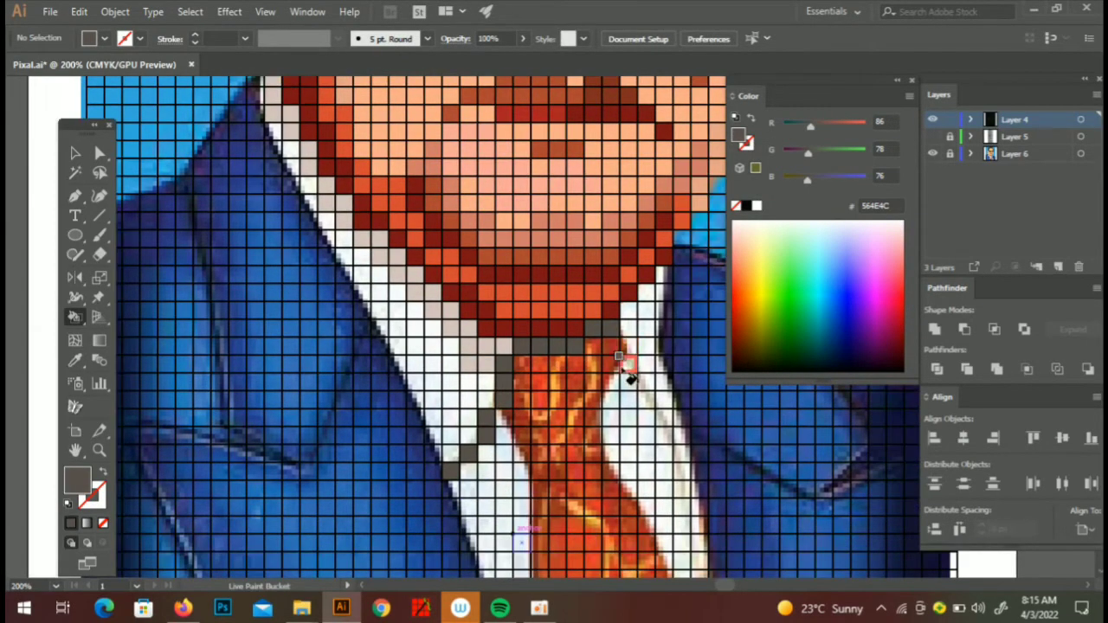
scroll(688, 495, up, 2)
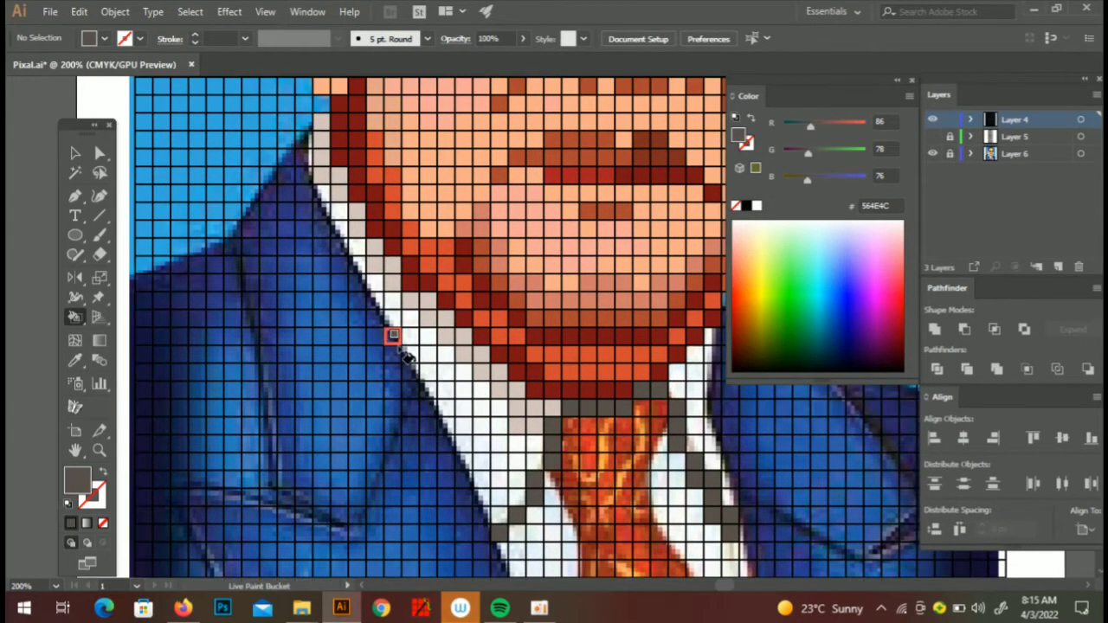
alt+click(547, 385)
double_click(77, 478)
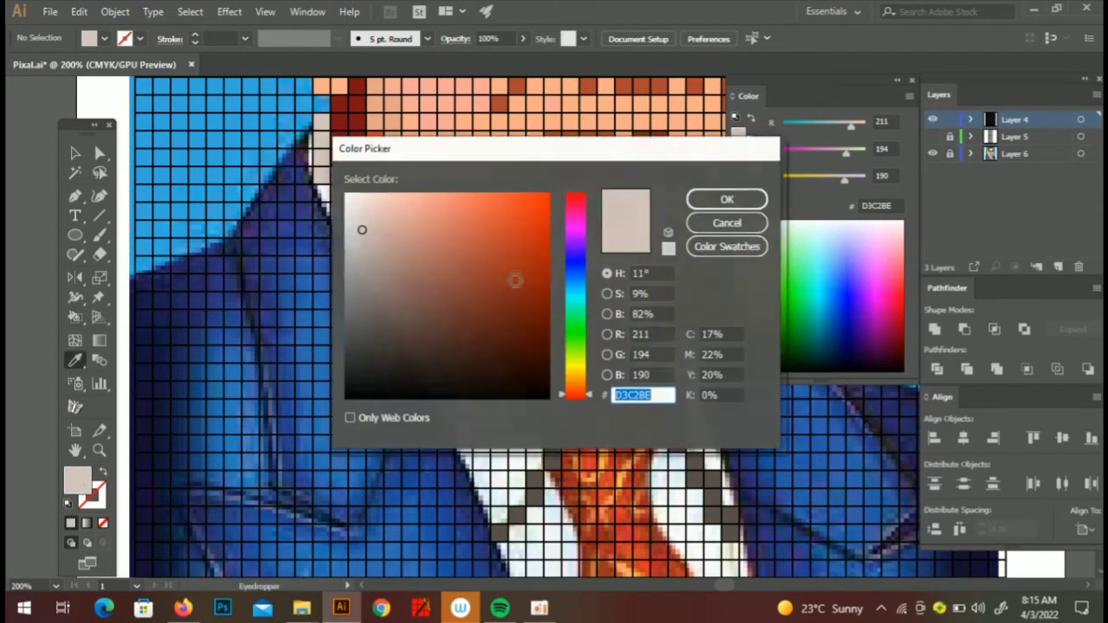
text(E8E1DF)
click(724, 198)
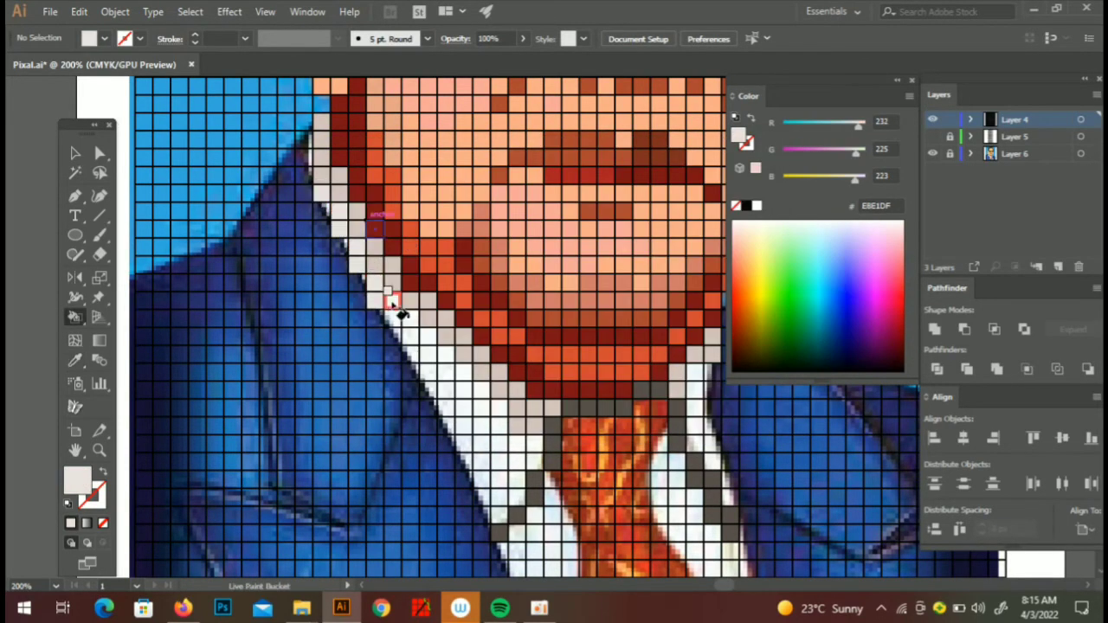
- Paint the collar edges along the left and right lapels off-white
mouse_move(392, 303)
mouse_down()
mouse_move(445, 347)
mouse_move(450, 425)
mouse_move(495, 395)
mouse_move(509, 516)
mouse_up()
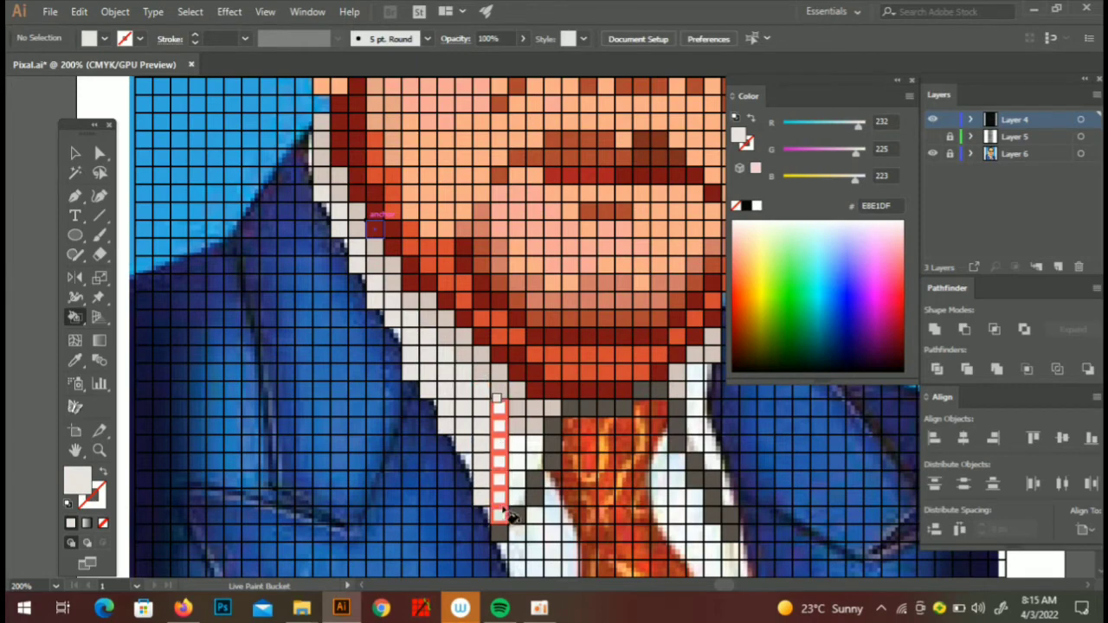
scroll(672, 342, down, 1)
scroll(671, 342, right, 1)
drag(674, 381, 687, 440)
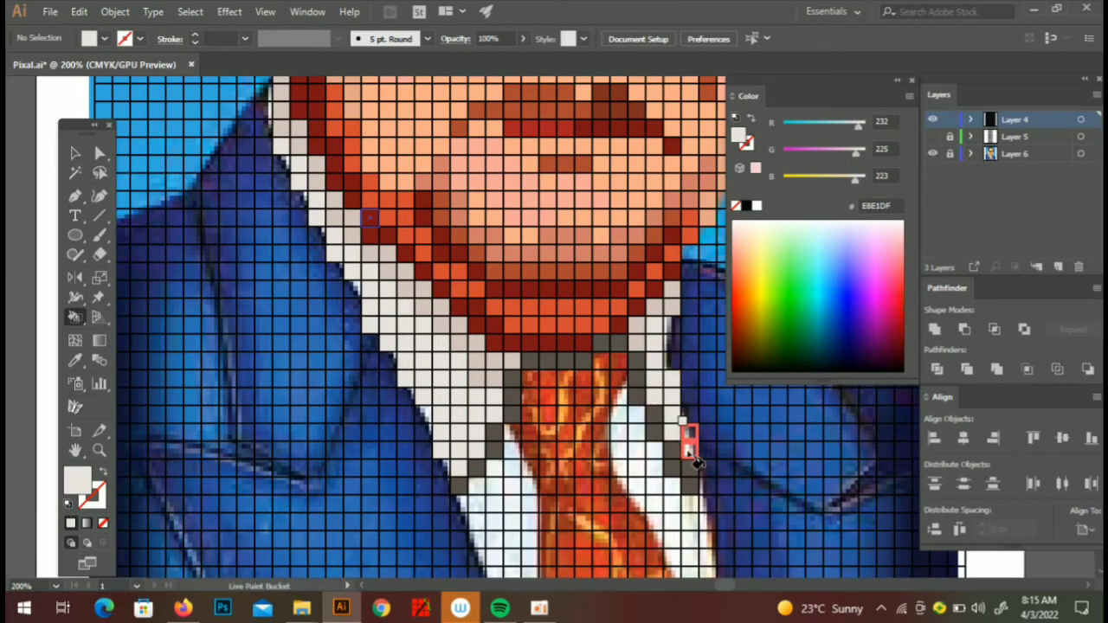
scroll(687, 440, down, 3)
drag(250, 337, 302, 329)
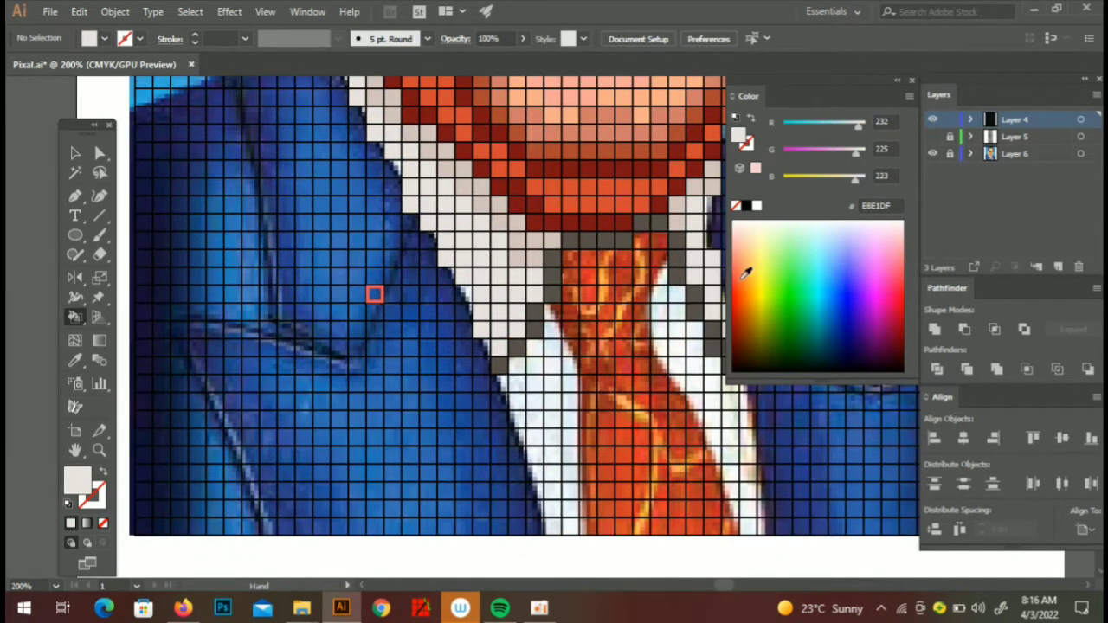
click(750, 302)
- Paint yellow cells on the tie
click(760, 291)
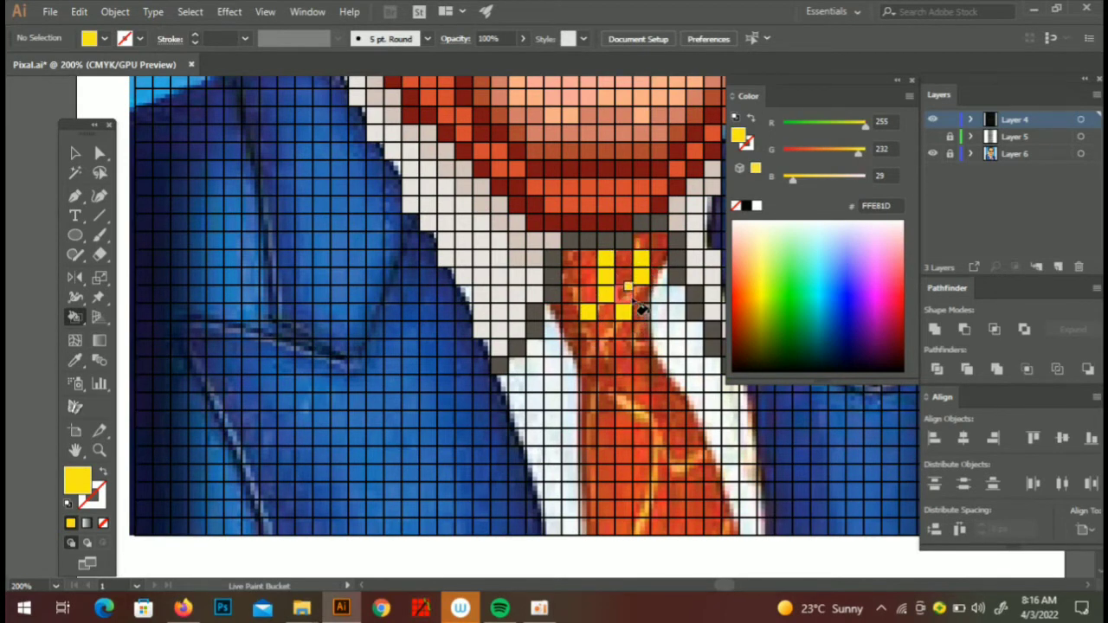
drag(643, 416, 658, 403)
scroll(658, 402, down, 3)
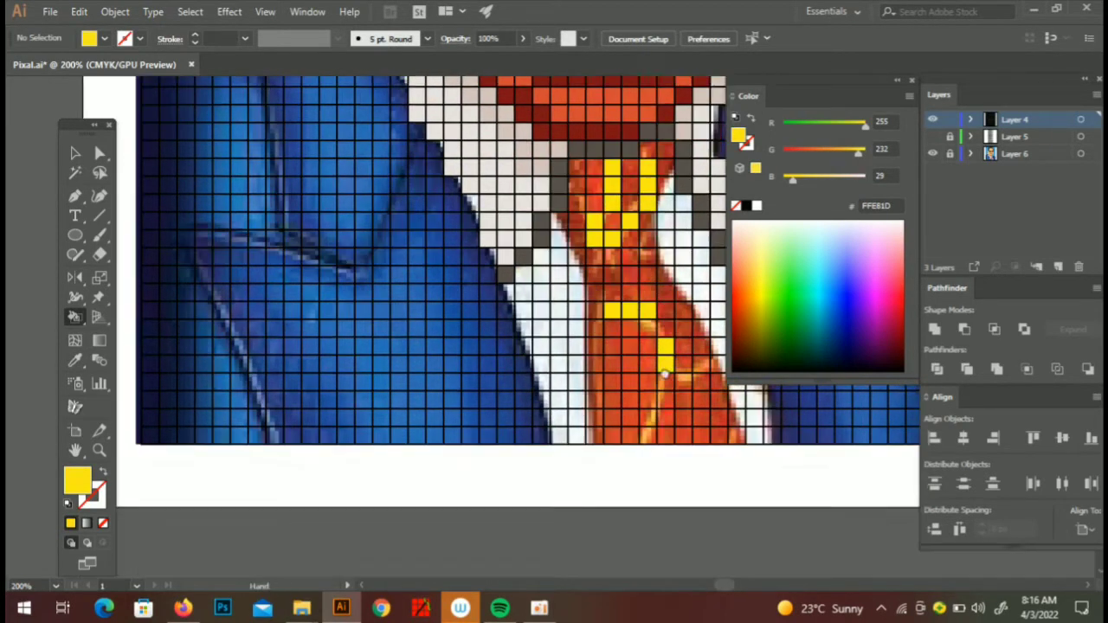
drag(665, 324, 671, 381)
scroll(641, 430, up, 1)
scroll(667, 383, right, 1)
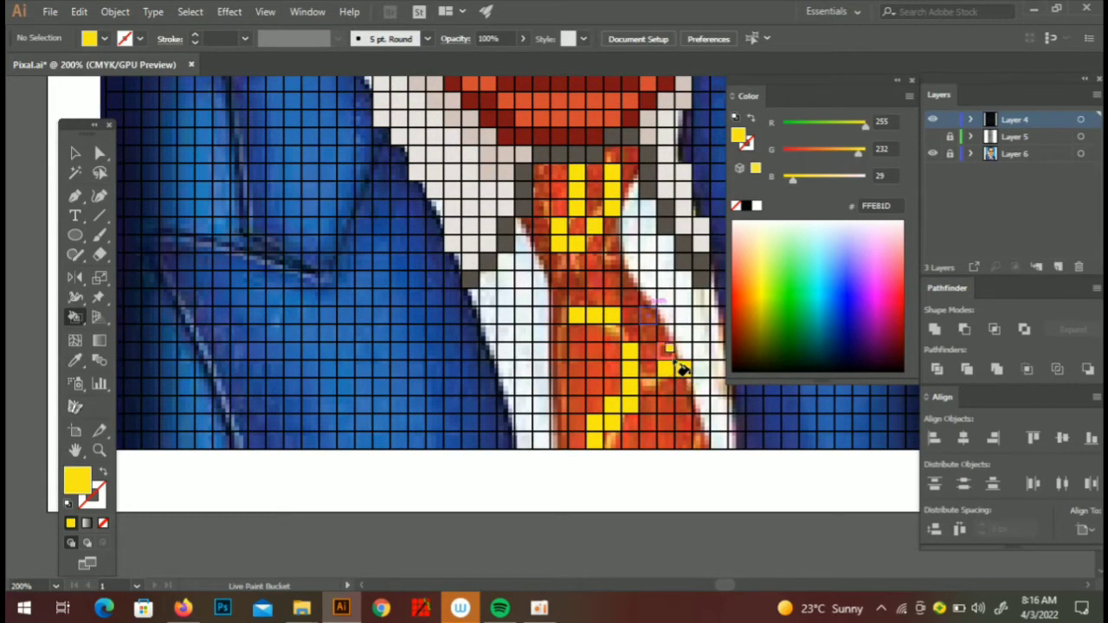
scroll(683, 370, up, 4)
- Paint the tie's left edge dark red 702007, then set an orange-red DB3E14 fill
click(759, 292)
double_click(78, 479)
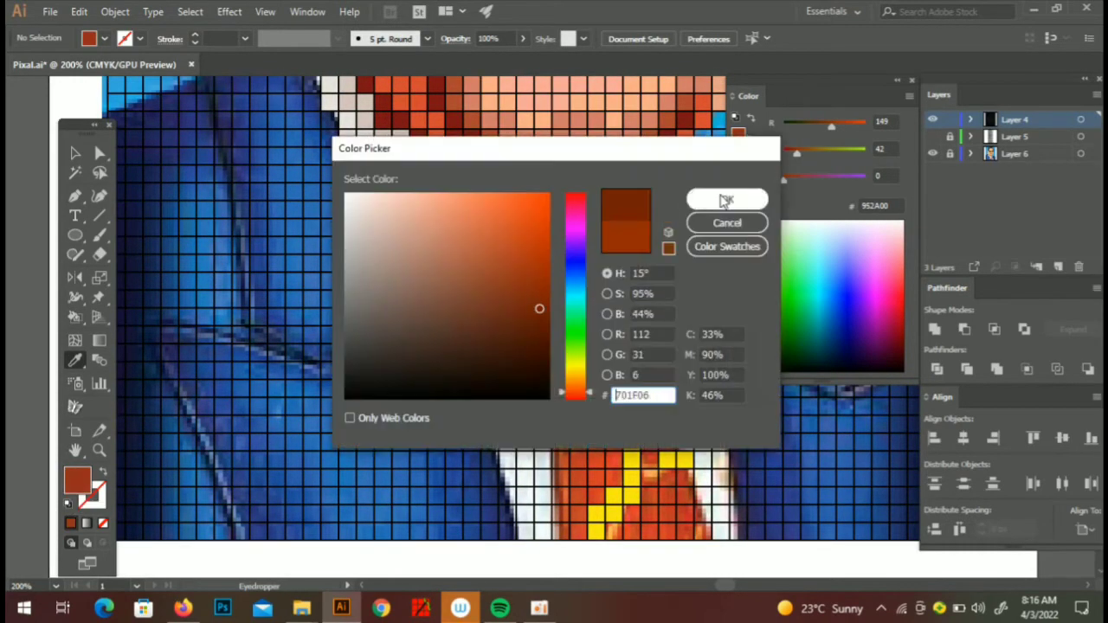
click(726, 200)
key(k)
mouse_move(554, 340)
mouse_down()
mouse_move(580, 364)
mouse_move(617, 343)
mouse_up()
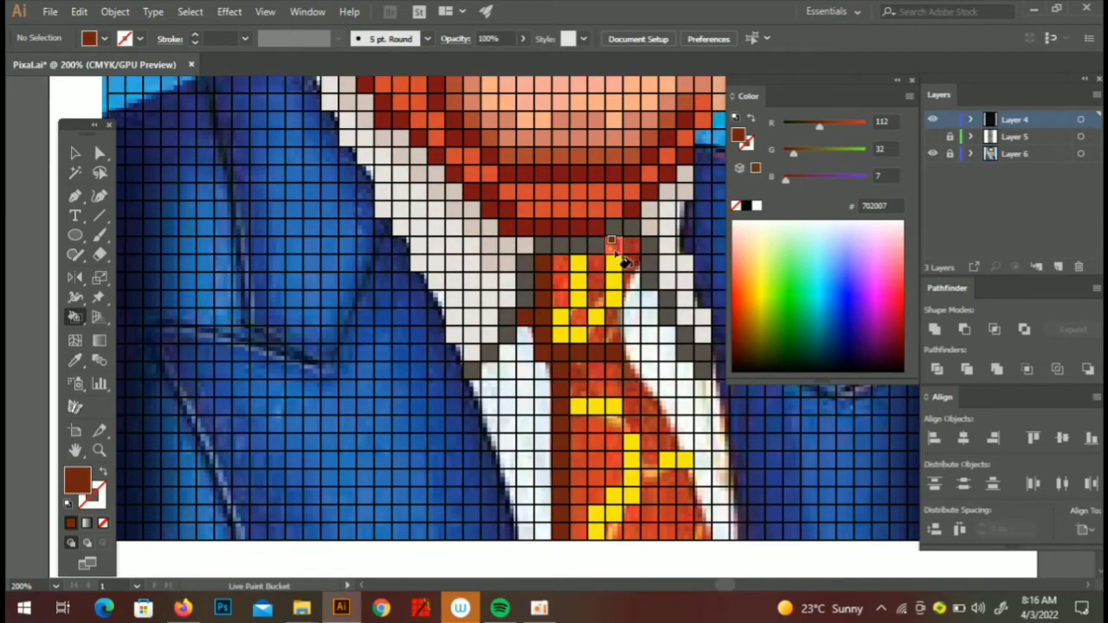
double_click(76, 479)
click(529, 220)
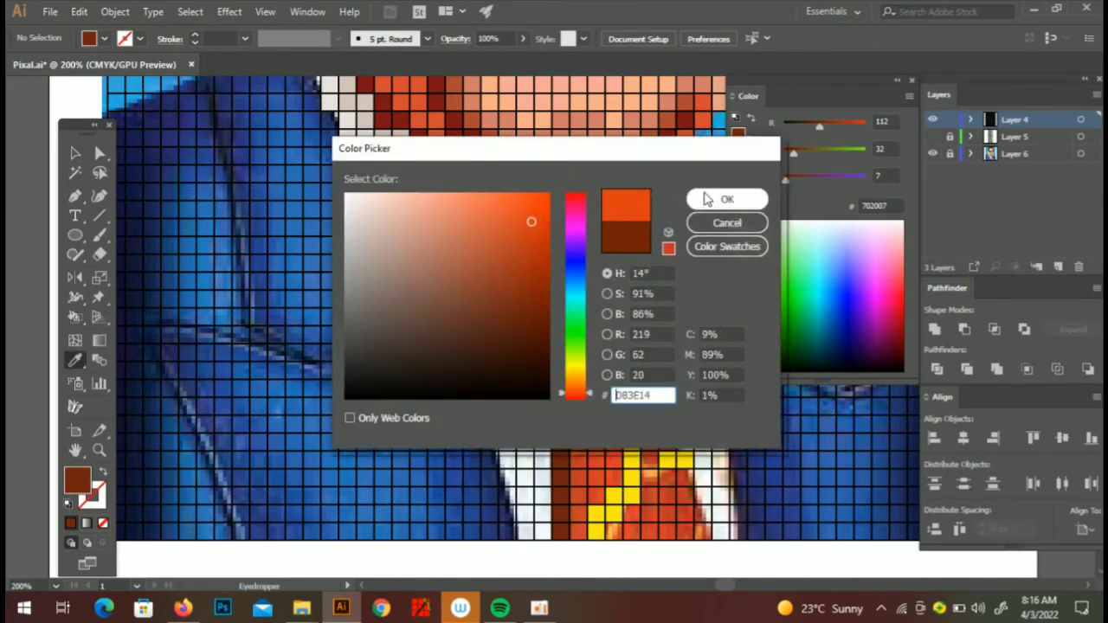
click(719, 199)
- Adjust the fill to orange F9832B and paint the tie's orange cells
key(i)
double_click(76, 479)
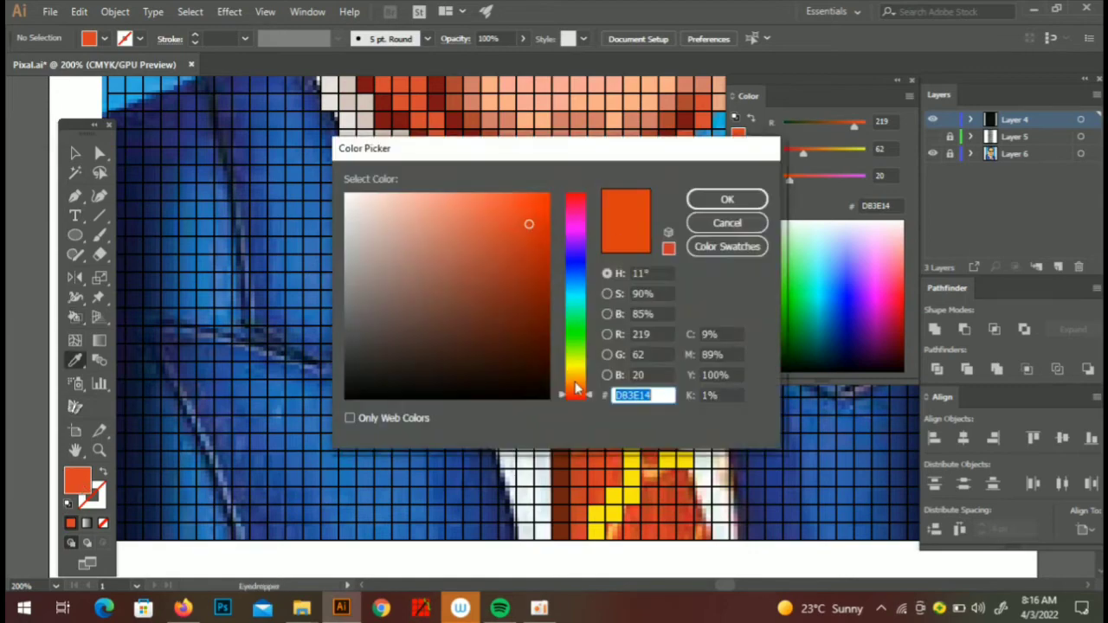
drag(570, 395, 571, 390)
click(527, 195)
click(725, 199)
key(k)
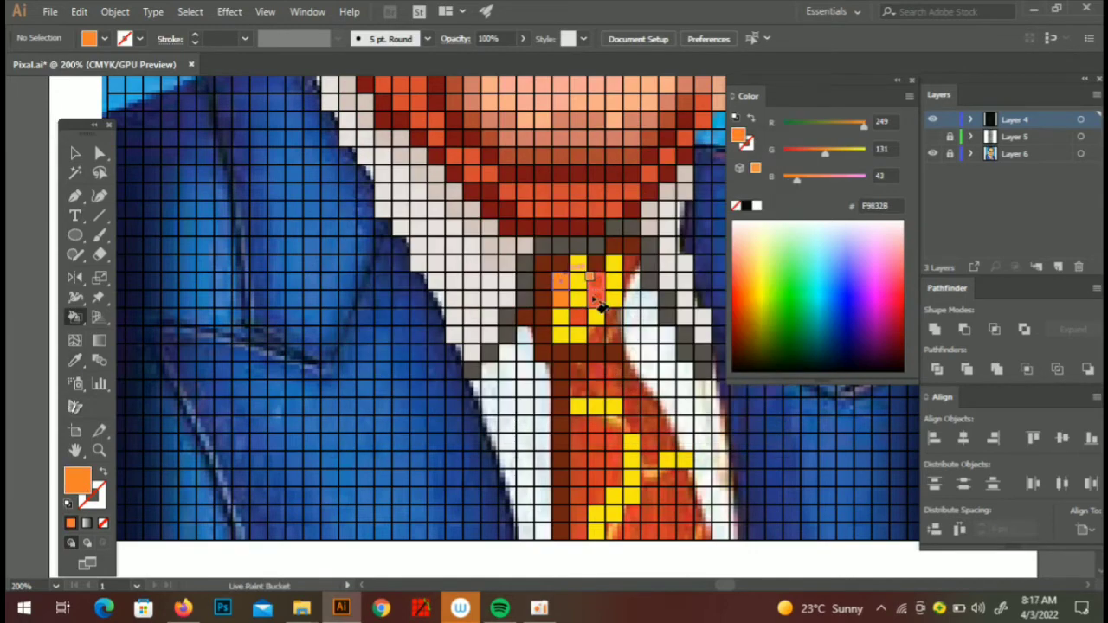
mouse_move(589, 387)
mouse_down()
mouse_move(606, 458)
mouse_move(618, 465)
mouse_move(645, 405)
mouse_move(651, 476)
mouse_up()
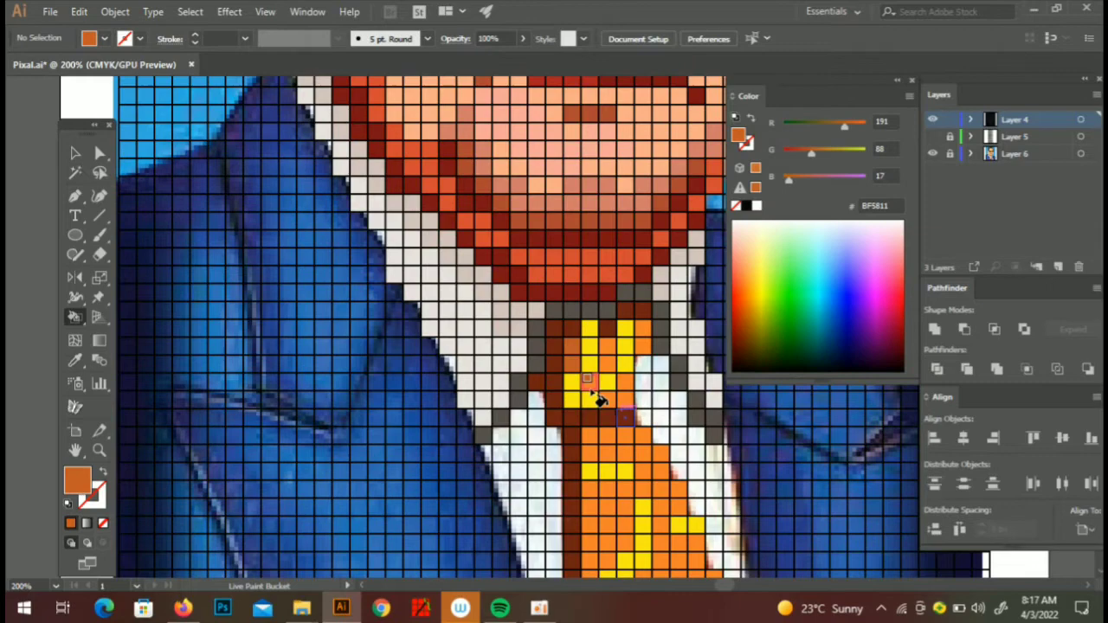
scroll(598, 398, down, 3)
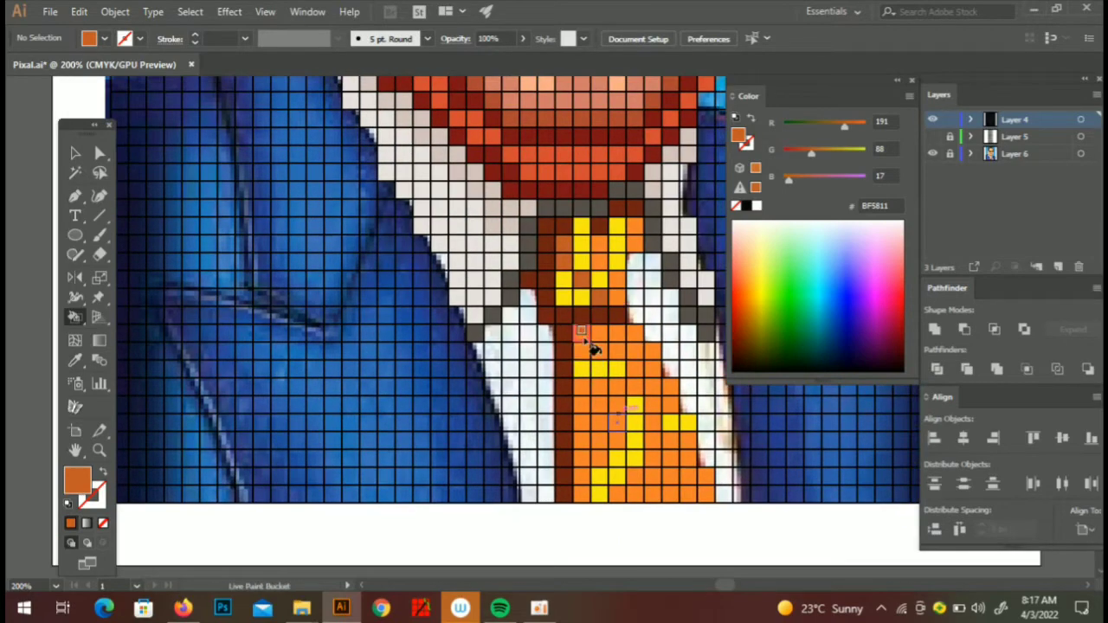
mouse_move(594, 352)
mouse_down()
mouse_move(601, 441)
mouse_move(619, 395)
mouse_move(659, 508)
mouse_up()
scroll(658, 509, up, 2)
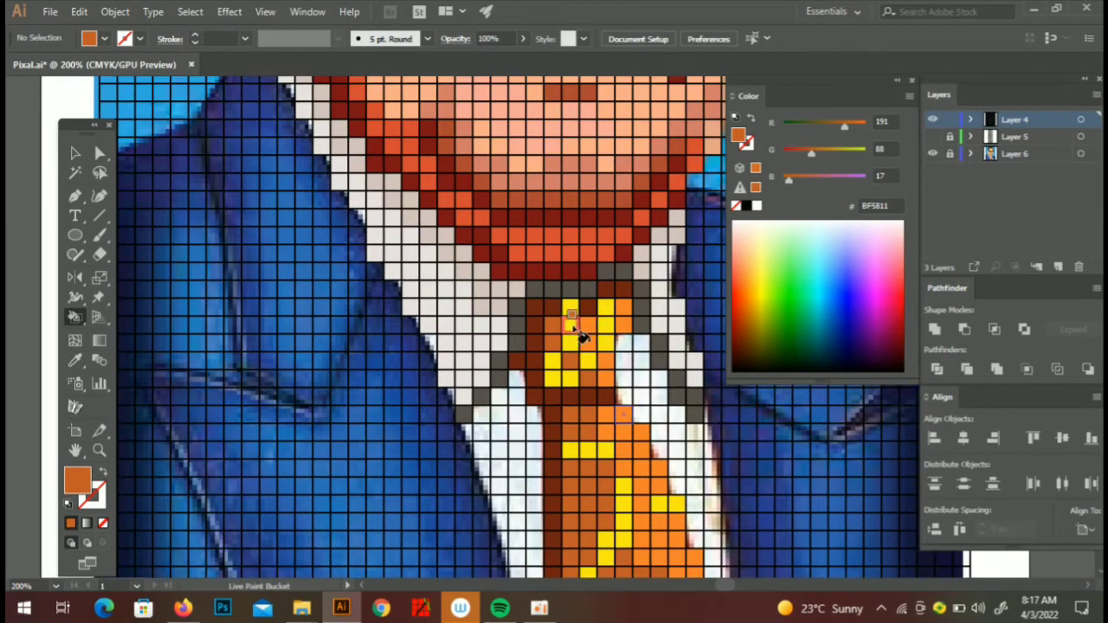
- Show the reference photo, fit the whole portrait, and pick bright blue 3F10FF for the suit
alt+click(476, 290)
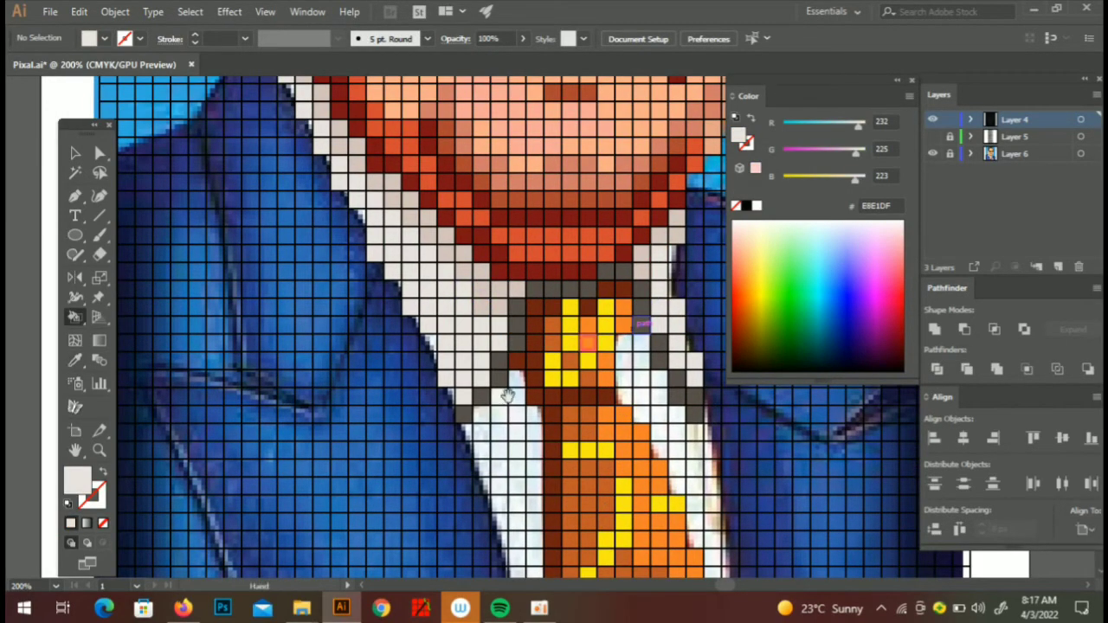
scroll(507, 390, down, 2)
click(933, 154)
key(ctrl+0)
scroll(439, 292, up, 4)
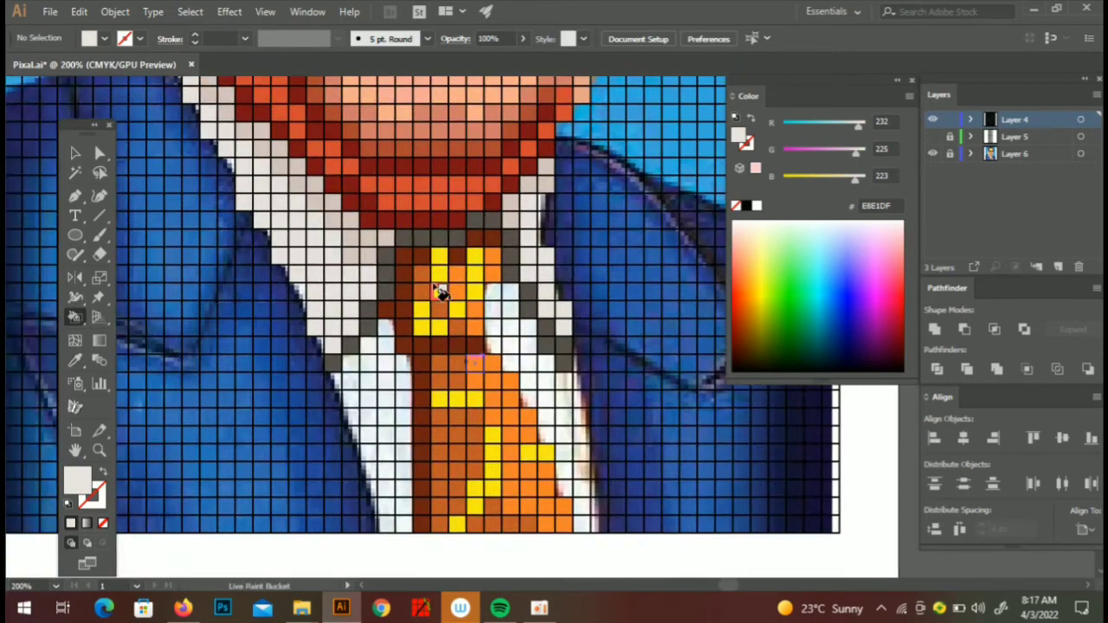
key(i)
click(853, 321)
- Paint the collar-edge cells in the bright suit blue
click(856, 292)
key(k)
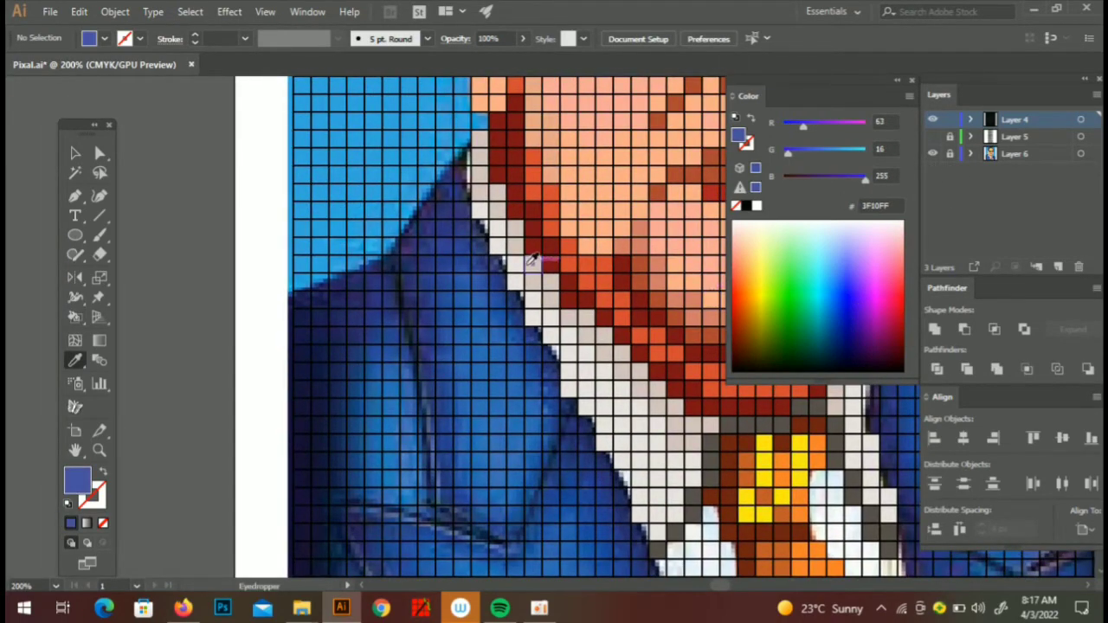
drag(462, 156, 497, 264)
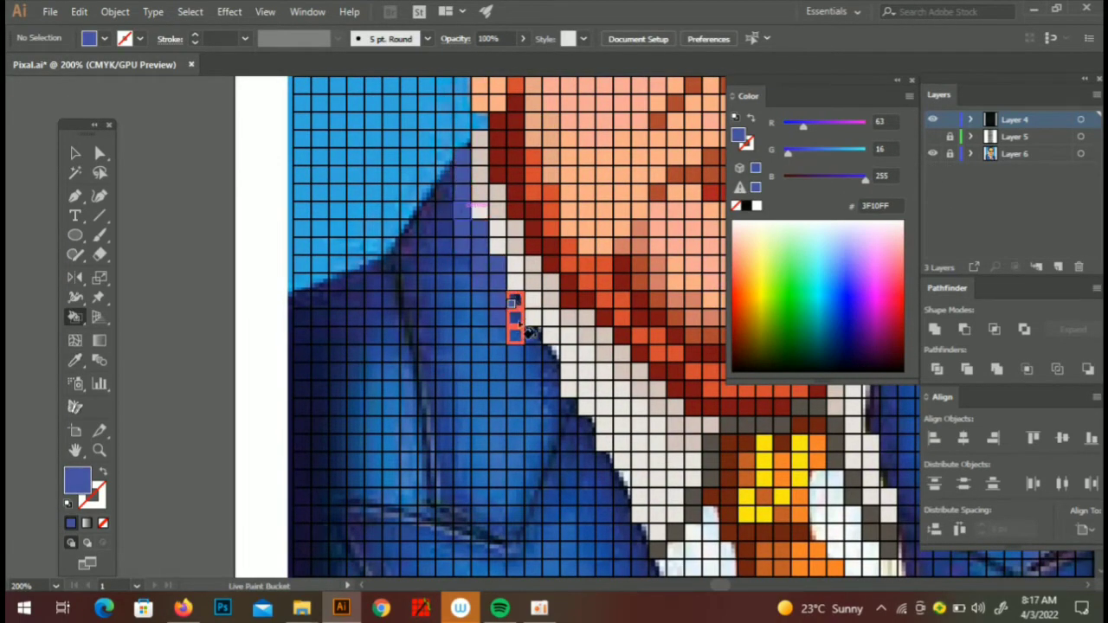
drag(520, 329, 562, 403)
- Set the fill to dark navy 14075B and paint the lapel edge cells
key(i)
double_click(78, 479)
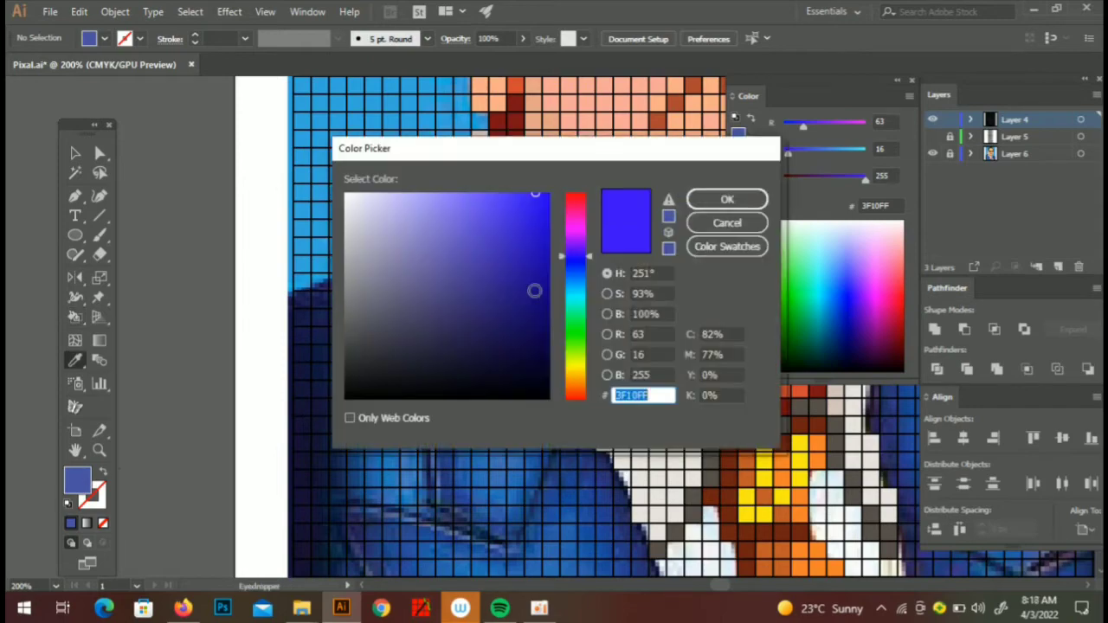
text(14075B)
key(Return)
key(k)
drag(560, 394, 528, 324)
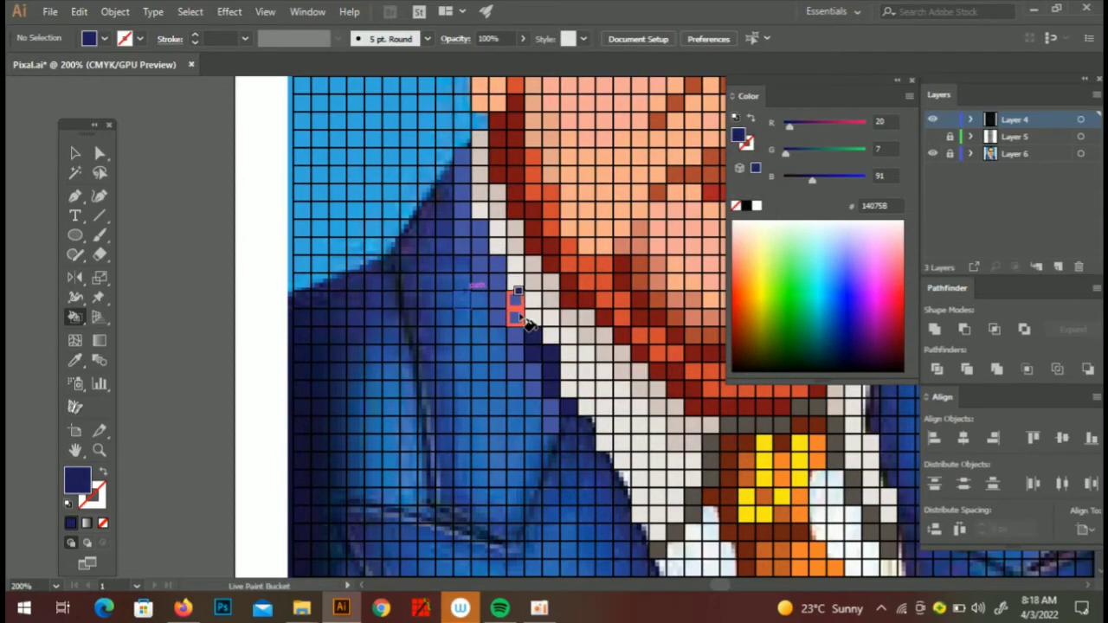
mouse_move(491, 245)
mouse_down()
mouse_move(462, 203)
mouse_move(460, 153)
mouse_up()
- Paint a navy vertical fold line and outline the cells along the white collar
scroll(565, 347, down, 1)
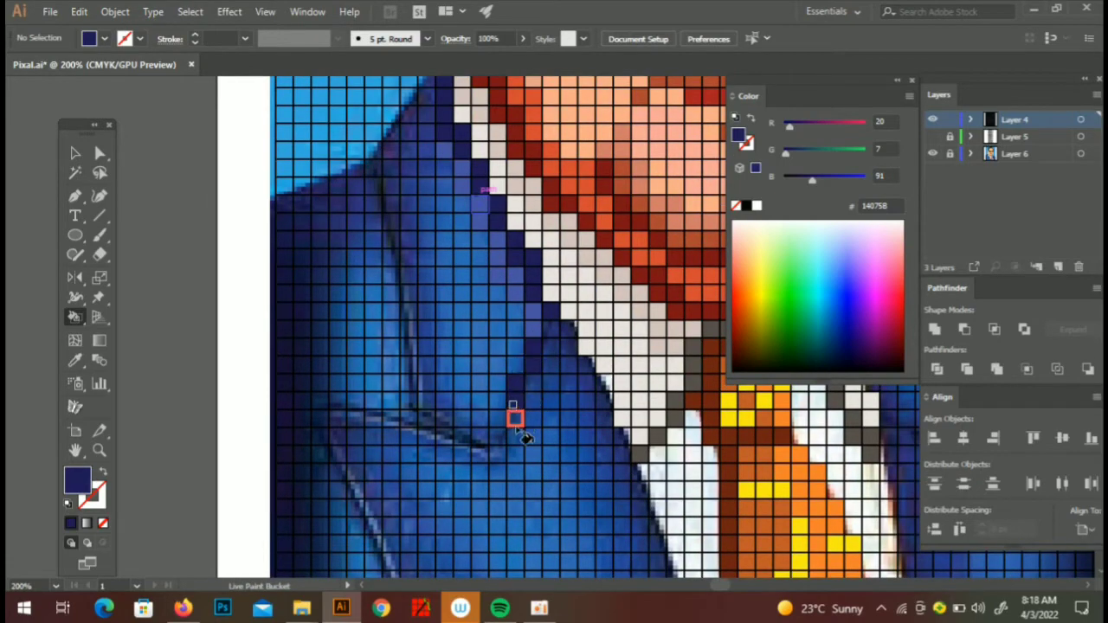
drag(463, 437, 492, 425)
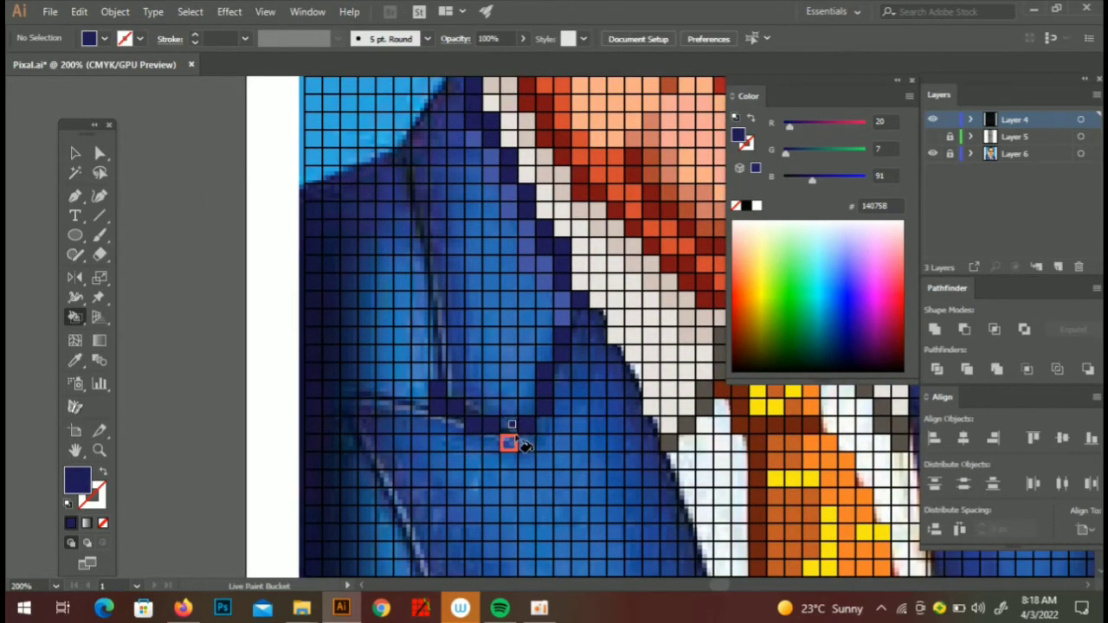
scroll(430, 247, up, 2)
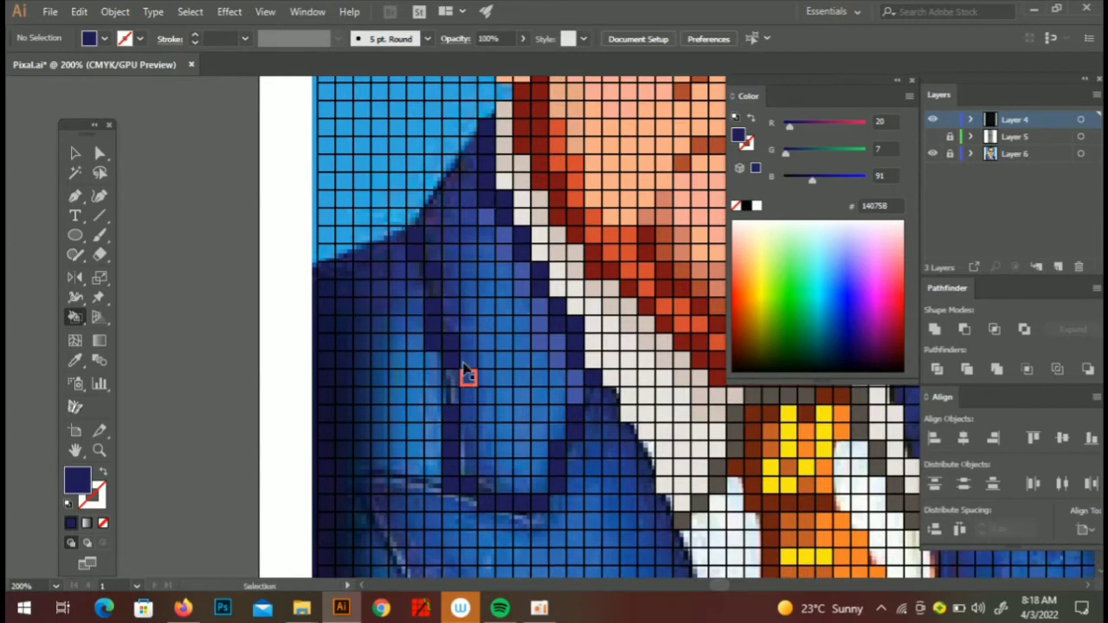
drag(435, 264, 441, 381)
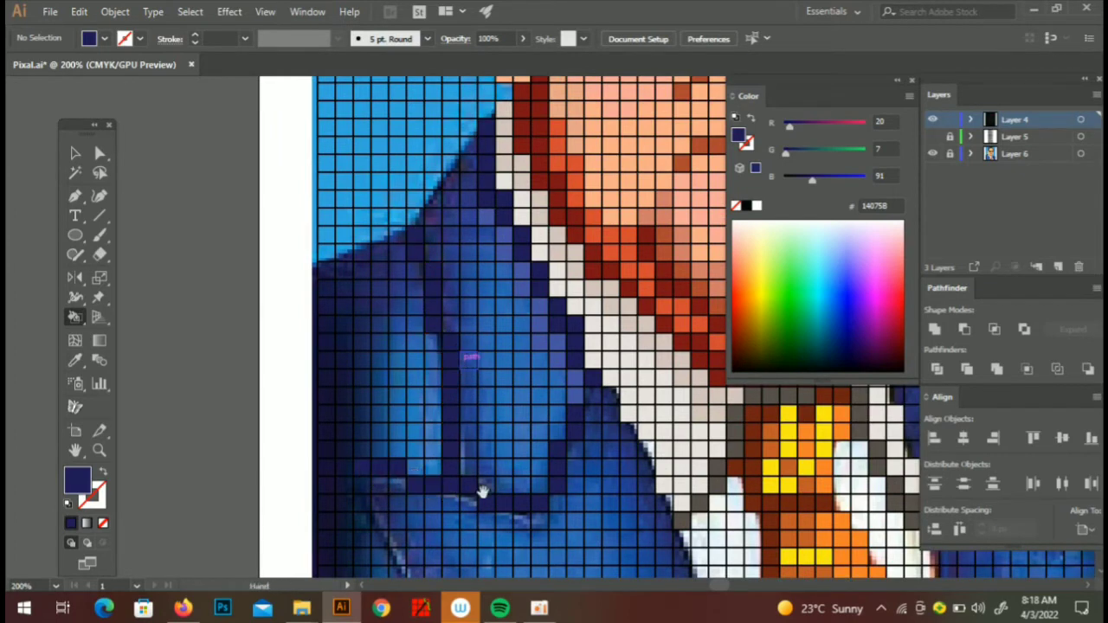
drag(482, 492, 531, 449)
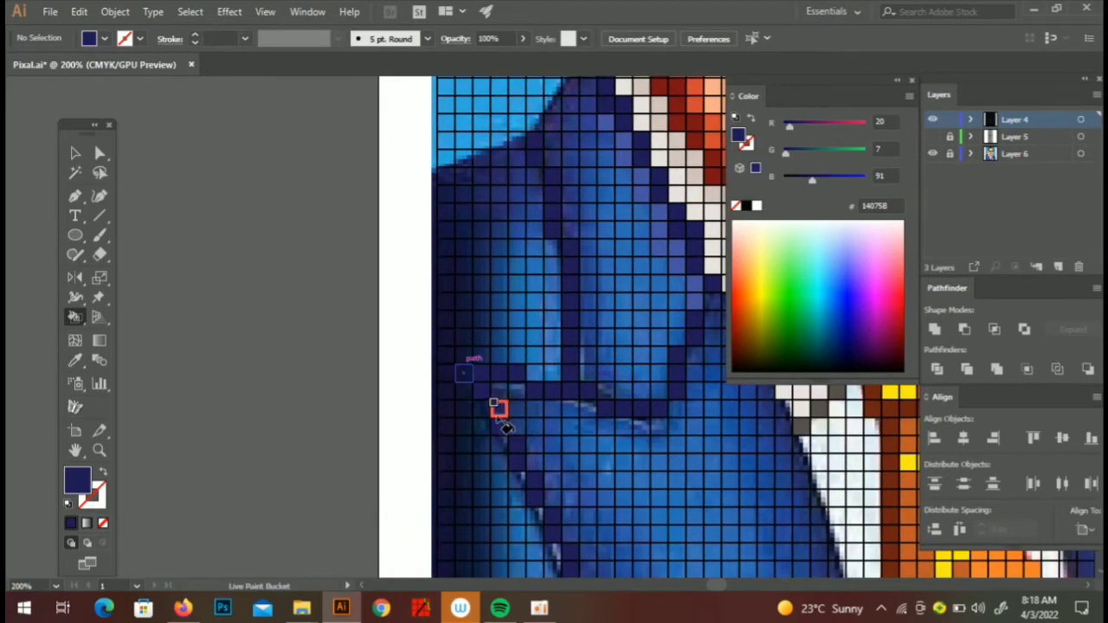
scroll(537, 363, right, 4)
scroll(537, 364, up, 1)
drag(545, 314, 618, 477)
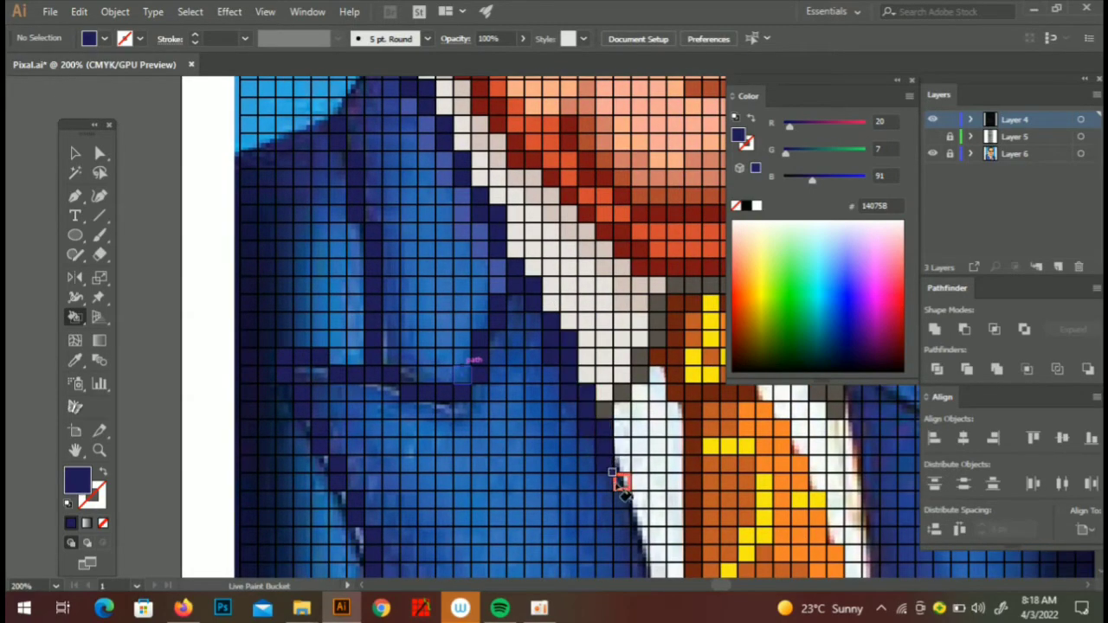
scroll(607, 481, up, 1)
scroll(586, 498, up, 2)
- Set royal blue 2315AD and paint cells along the collar edge and a vertical suit run
double_click(76, 479)
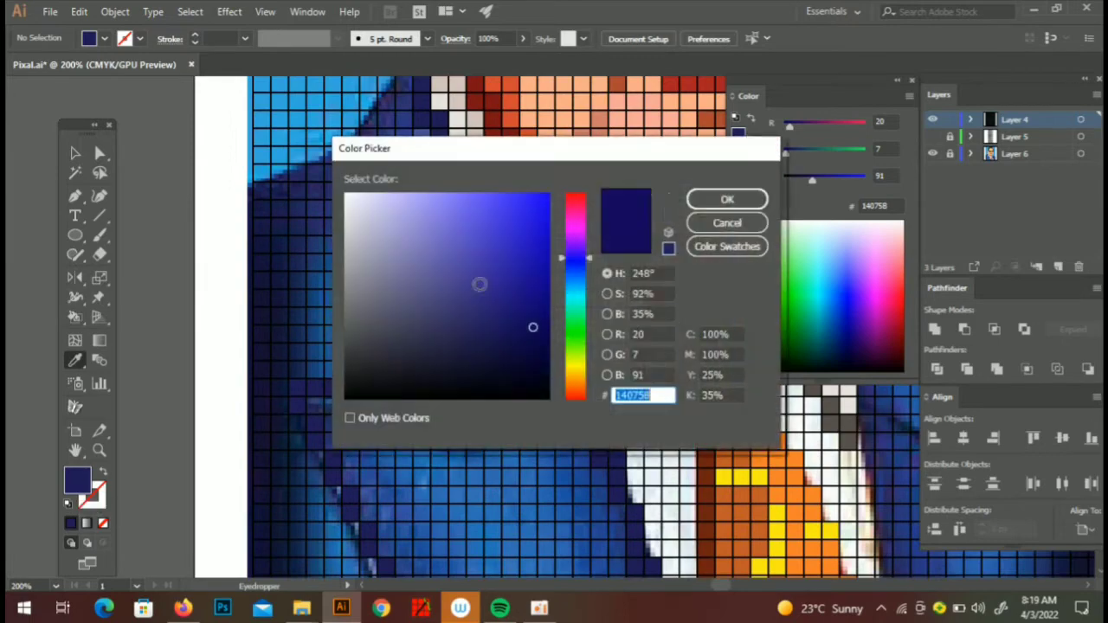
click(525, 257)
click(725, 198)
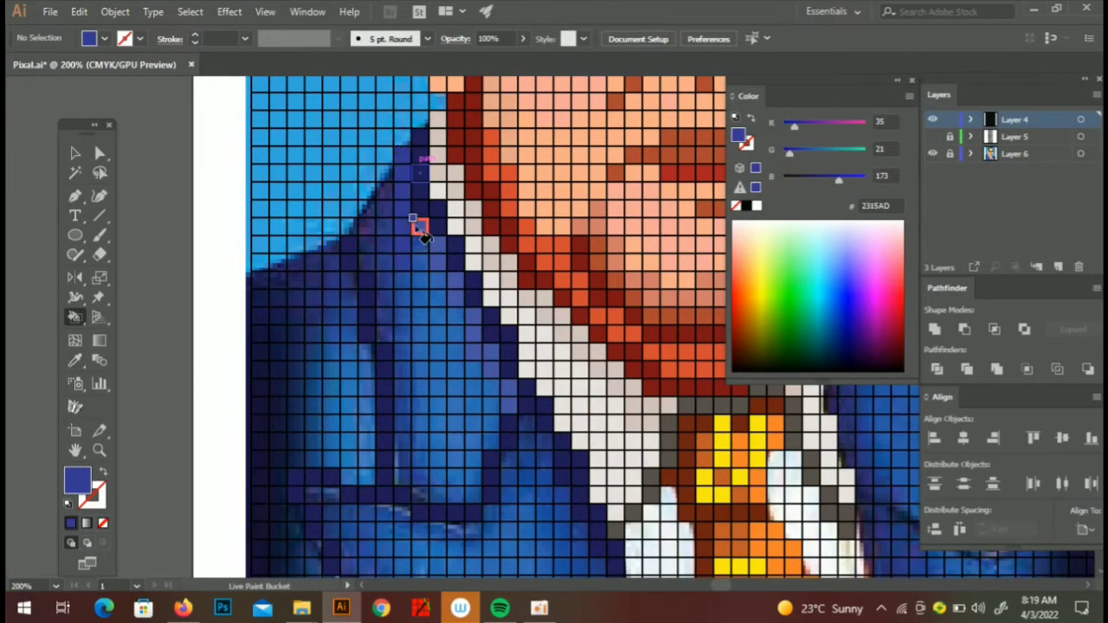
drag(419, 227, 490, 352)
scroll(492, 394, down, 3)
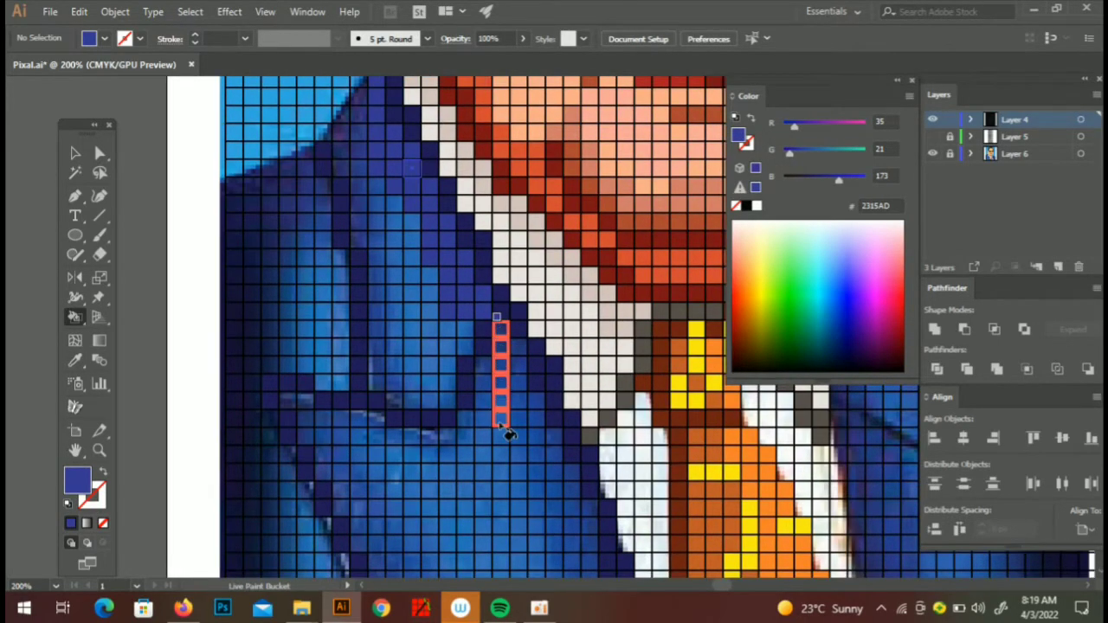
drag(495, 407, 536, 458)
scroll(537, 457, down, 1)
- Fill more lapel, lower-edge and upper-lapel cells in royal blue 2315AD
mouse_move(527, 307)
mouse_down()
mouse_move(526, 408)
mouse_move(563, 403)
mouse_move(596, 471)
mouse_up()
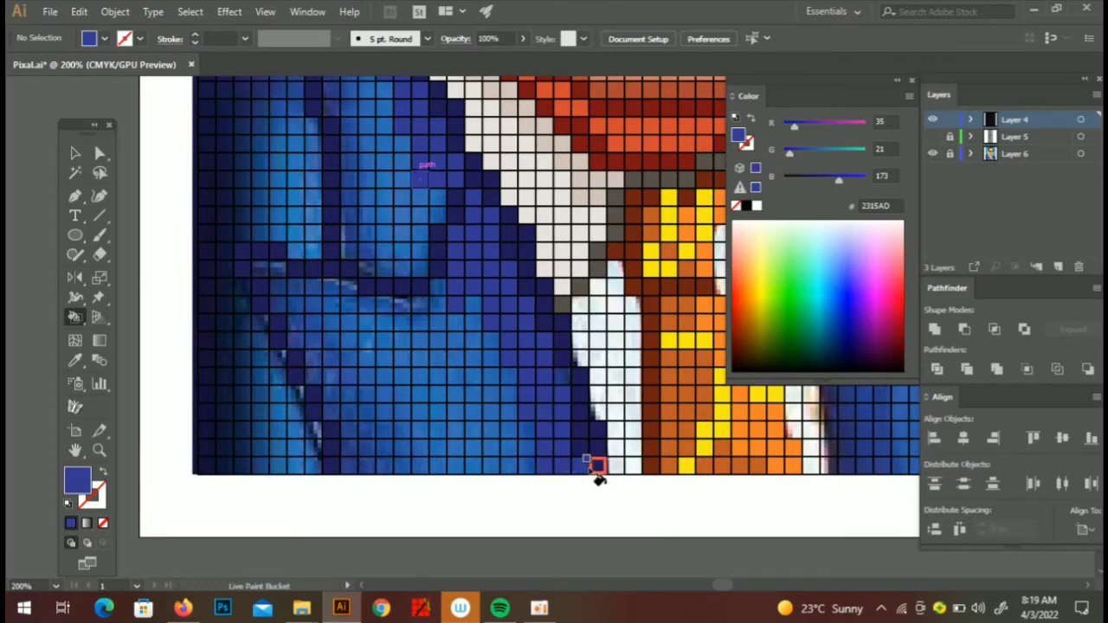
drag(311, 310, 386, 371)
drag(519, 347, 546, 433)
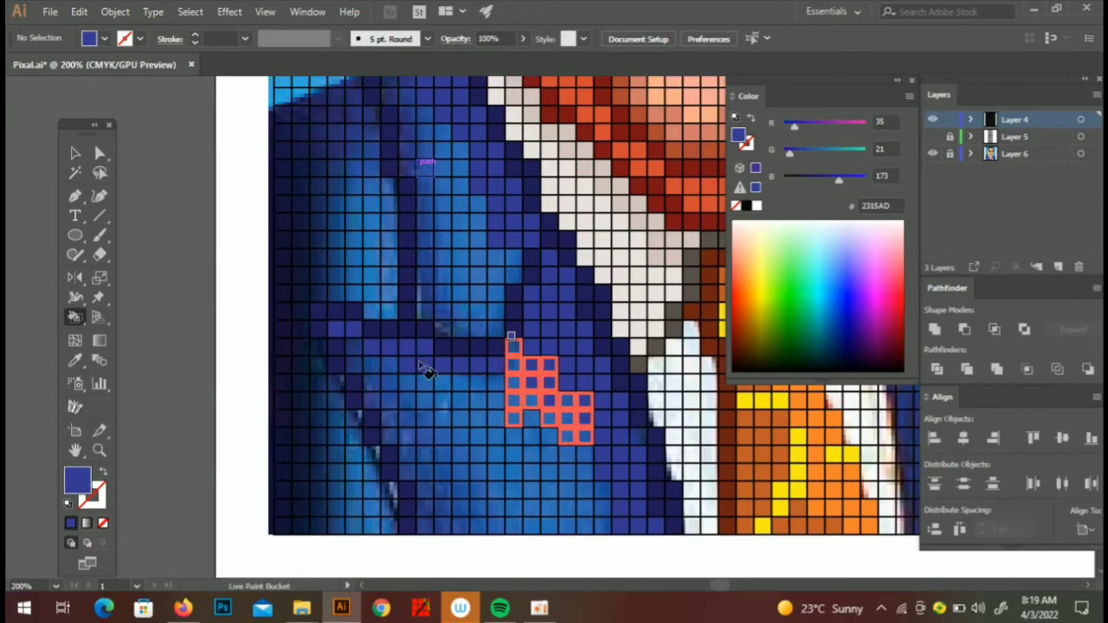
mouse_move(355, 333)
mouse_down()
mouse_move(386, 394)
mouse_move(507, 396)
mouse_up()
scroll(480, 308, up, 1)
drag(442, 286, 408, 117)
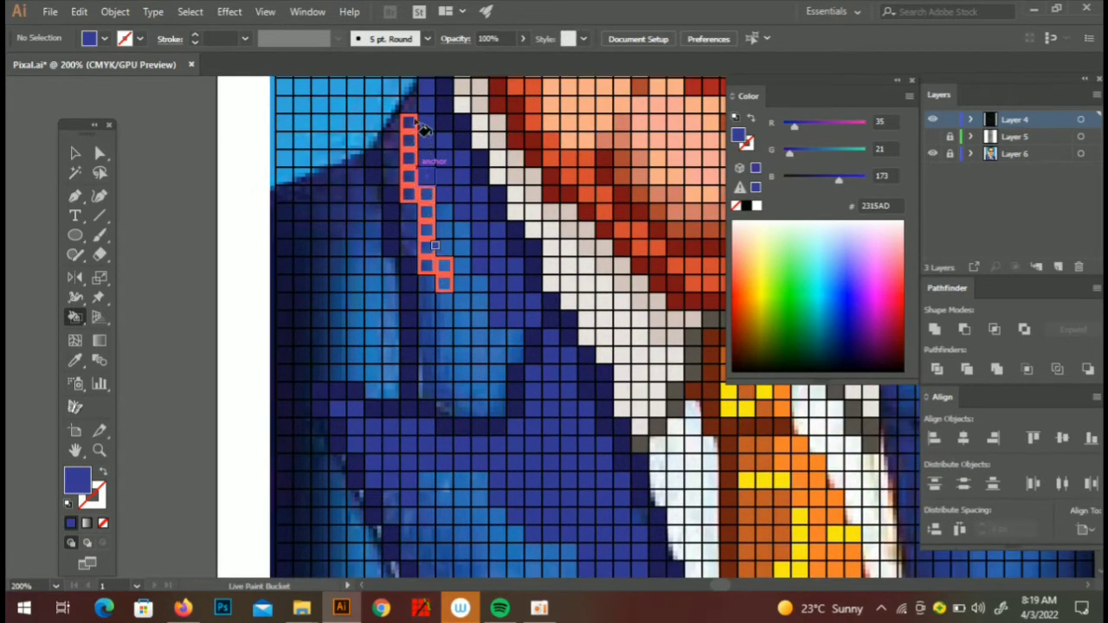
scroll(378, 265, up, 2)
- Paint a lapel run in lighter 413DC4, then more suit cells in brighter 2626EA
key(i)
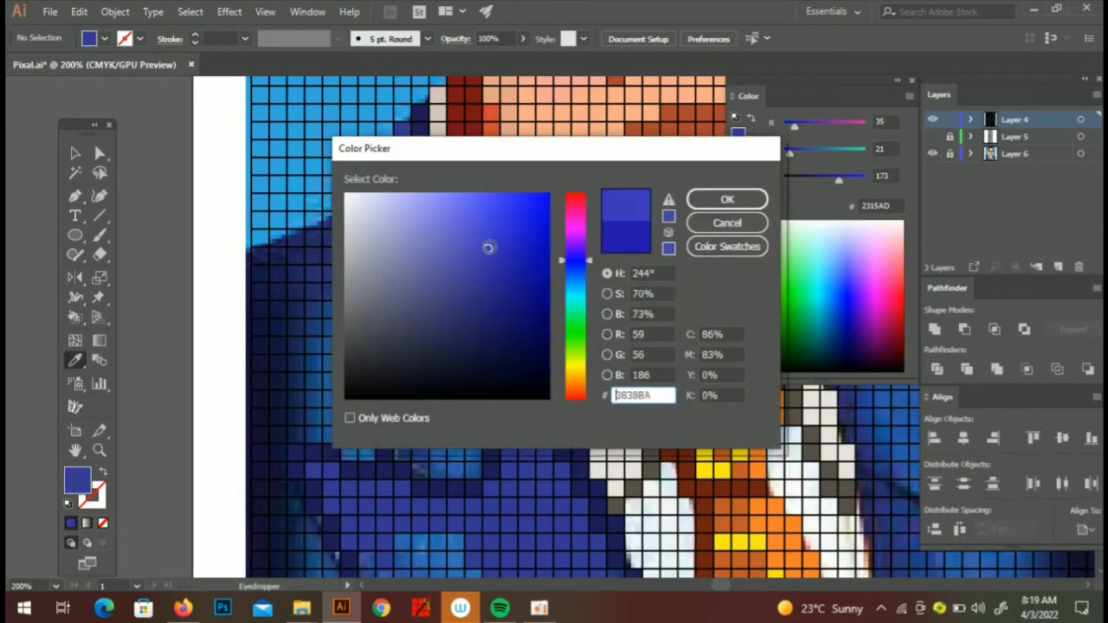
key(k)
mouse_move(420, 264)
mouse_down()
mouse_move(409, 400)
mouse_move(453, 415)
mouse_up()
double_click(96, 492)
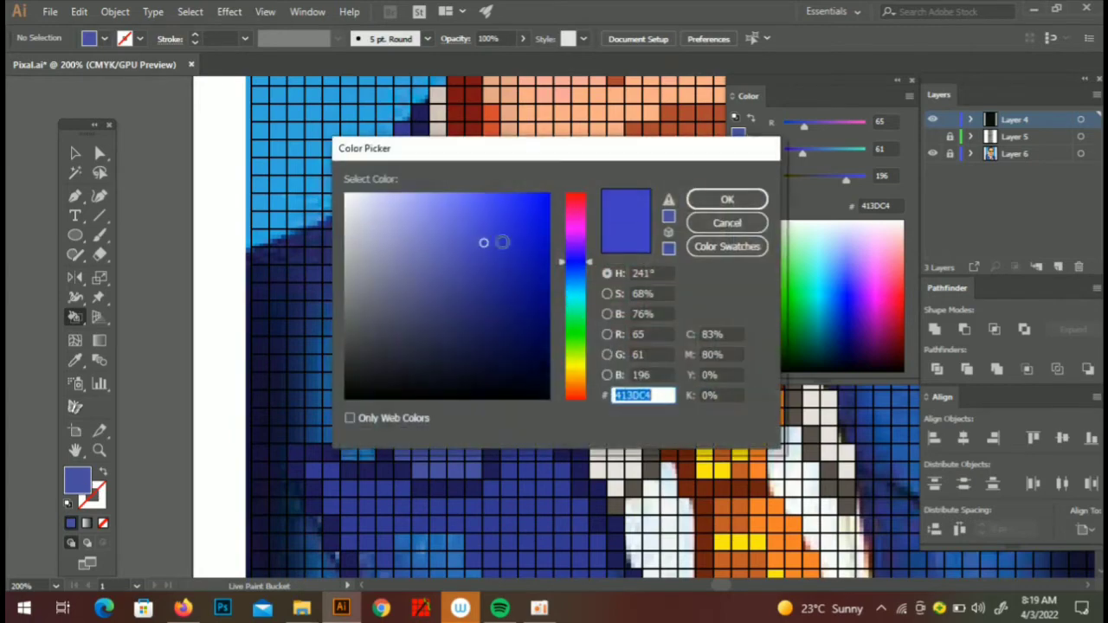
text(2626EA)
key(Return)
drag(438, 334, 416, 459)
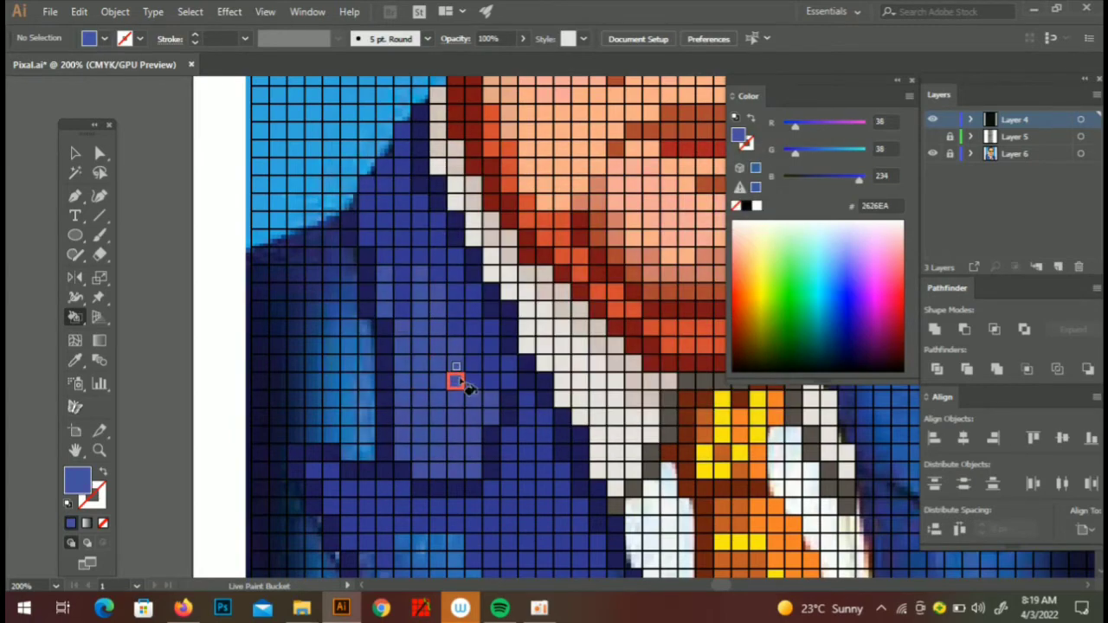
drag(457, 379, 420, 472)
- Paint light blue 0376FF highlight runs and a block on the lower lapel folds
double_click(81, 492)
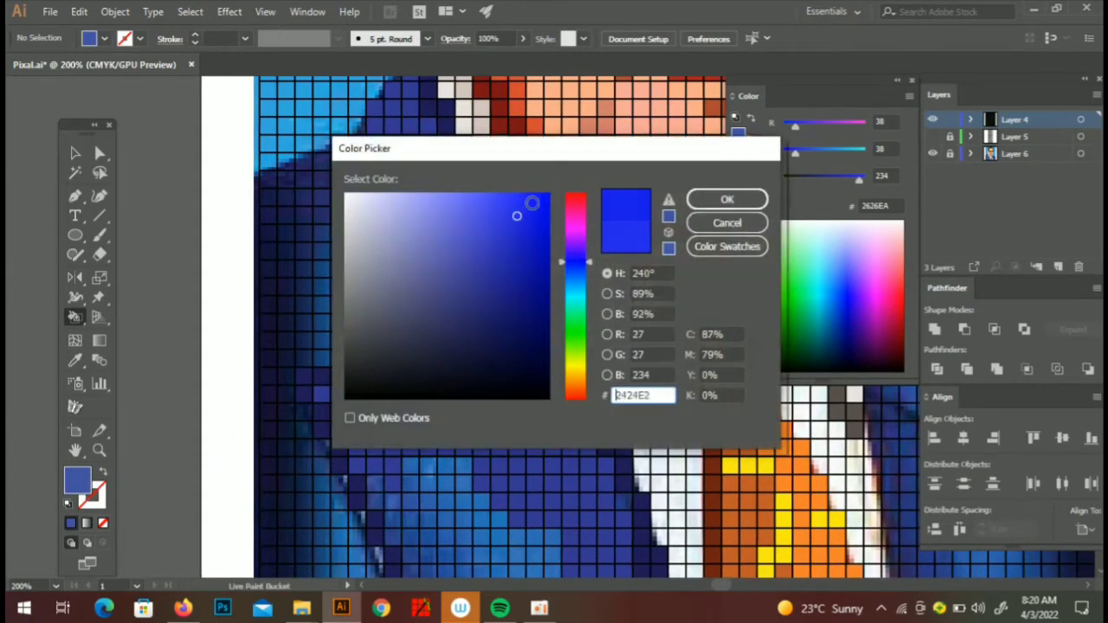
text(0376FF)
key(Return)
drag(416, 260, 419, 358)
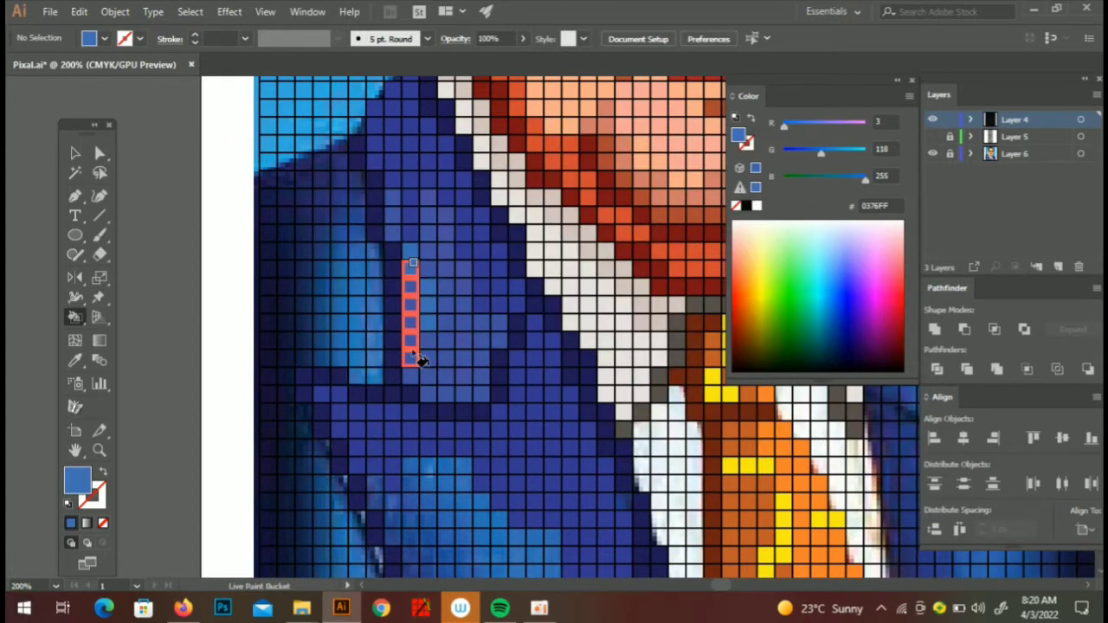
drag(477, 397, 477, 397)
scroll(421, 364, down, 3)
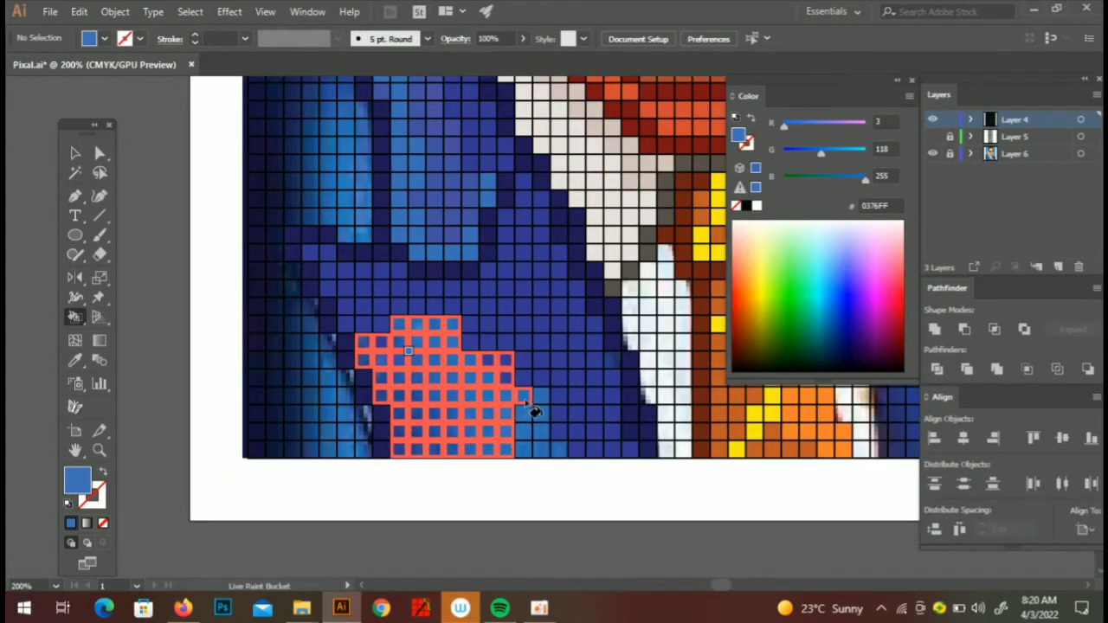
drag(442, 385, 554, 429)
- Sample dark blue 373895 from the suit and fit the whole portrait in view
scroll(571, 418, up, 1)
scroll(505, 458, up, 5)
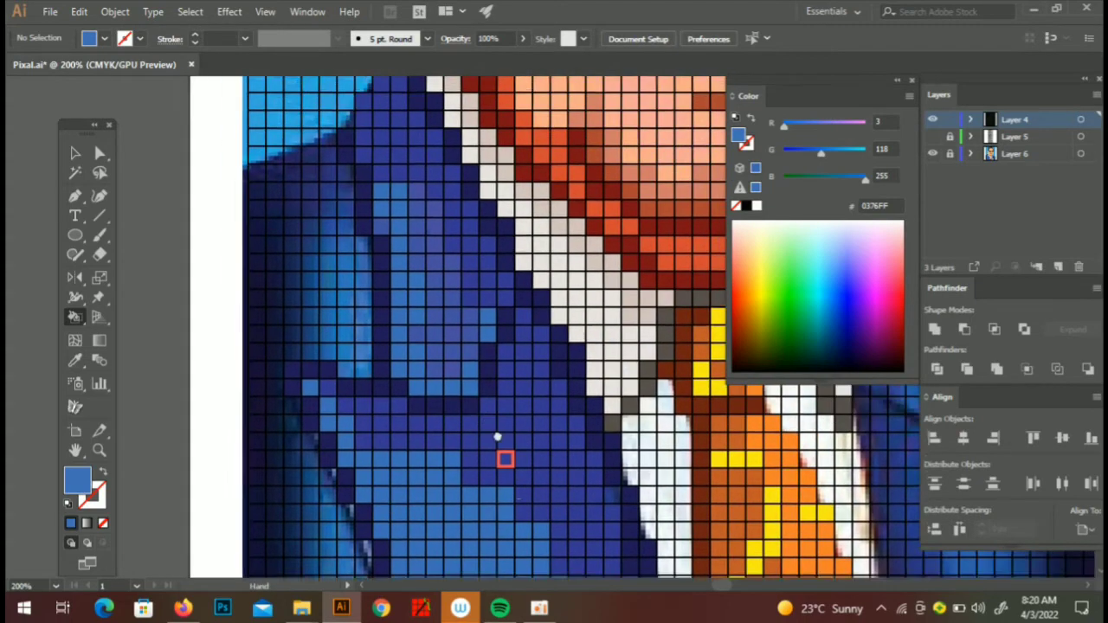
scroll(410, 297, up, 3)
scroll(422, 394, left, 2)
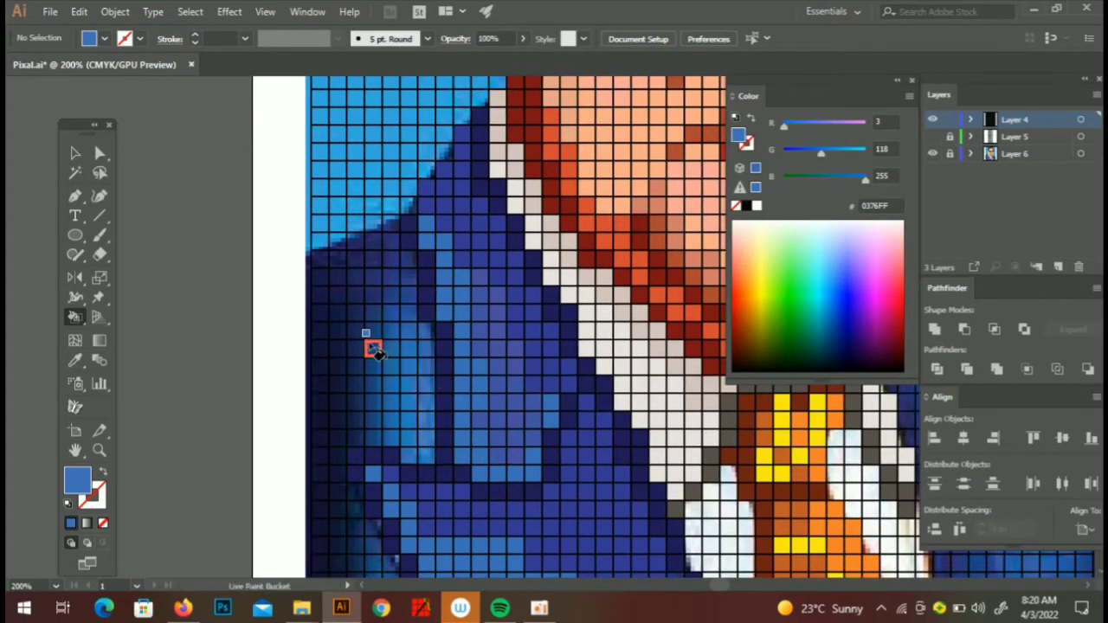
key(i)
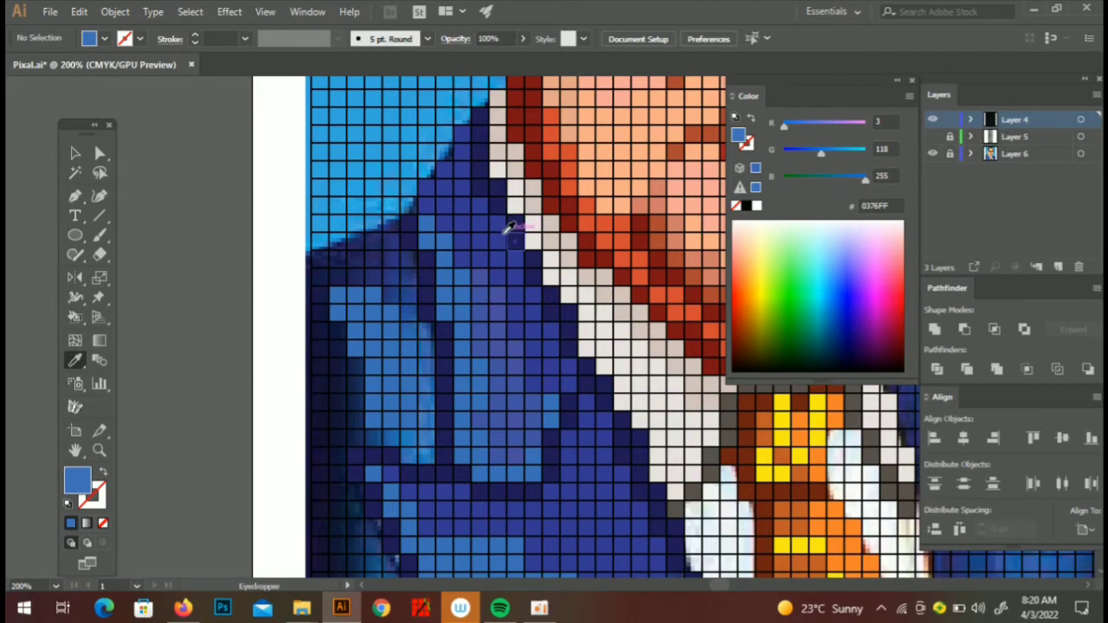
click(509, 230)
key(k)
key(ctrl+0)
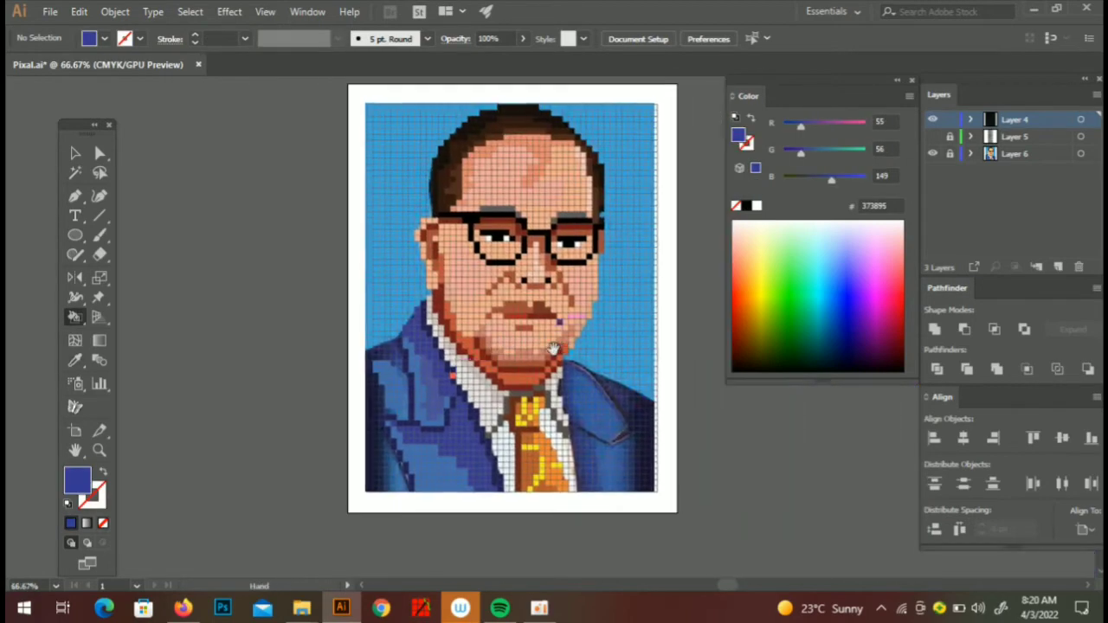
- Paint the light-blue shoulder and left-jacket suit cells navy 373895
scroll(552, 349, up, 1)
scroll(541, 338, up, 2)
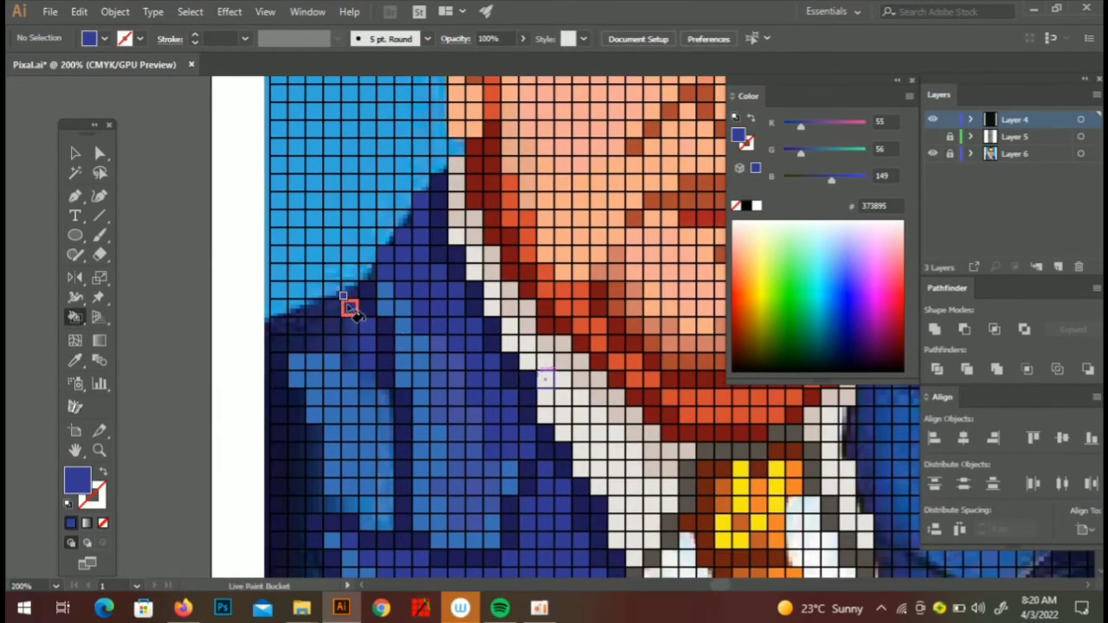
mouse_move(347, 310)
mouse_down()
mouse_move(280, 327)
mouse_move(310, 419)
mouse_up()
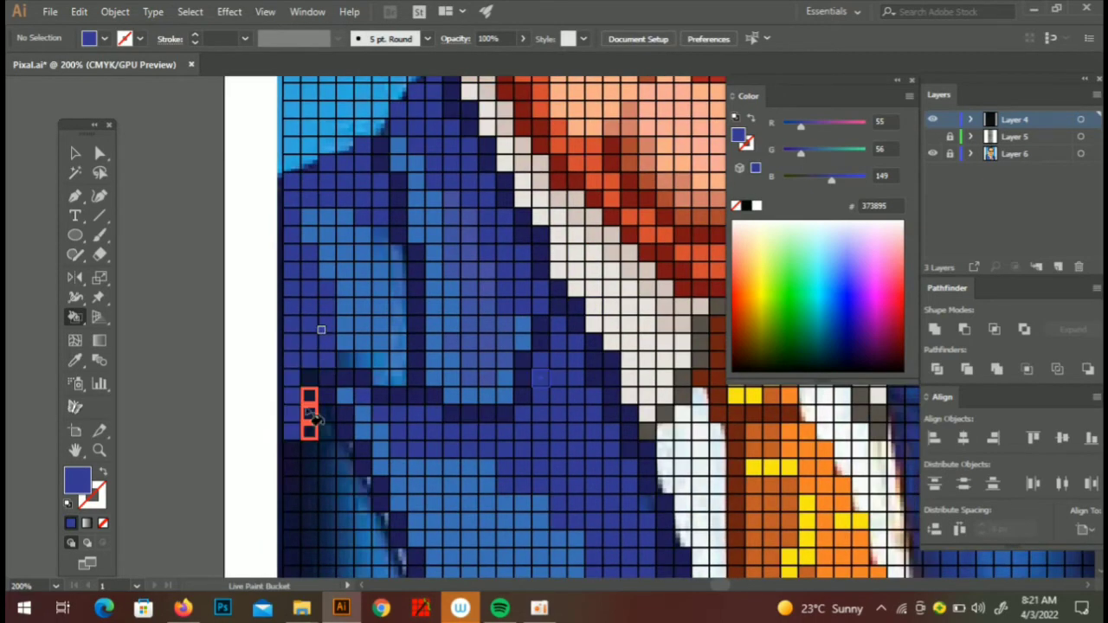
scroll(330, 413, down, 3)
drag(335, 295, 329, 430)
drag(359, 322, 391, 445)
- Paint a few lapel cells and another run of suit cells navy 373895
scroll(309, 228, up, 5)
key(i)
key(k)
drag(290, 212, 312, 277)
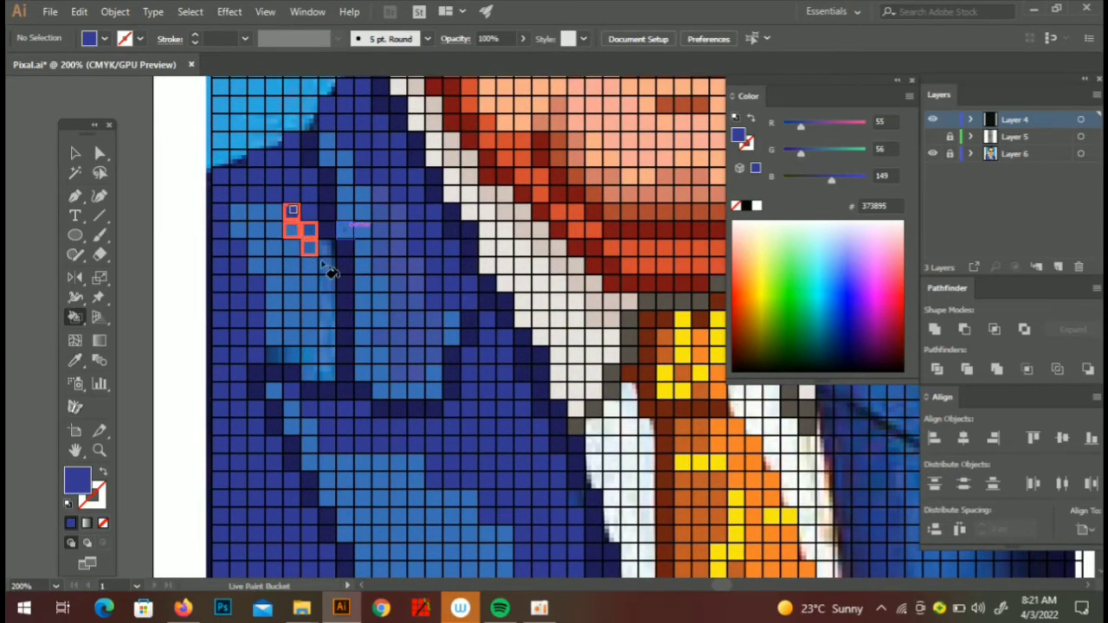
drag(273, 336, 313, 355)
scroll(349, 355, down, 3)
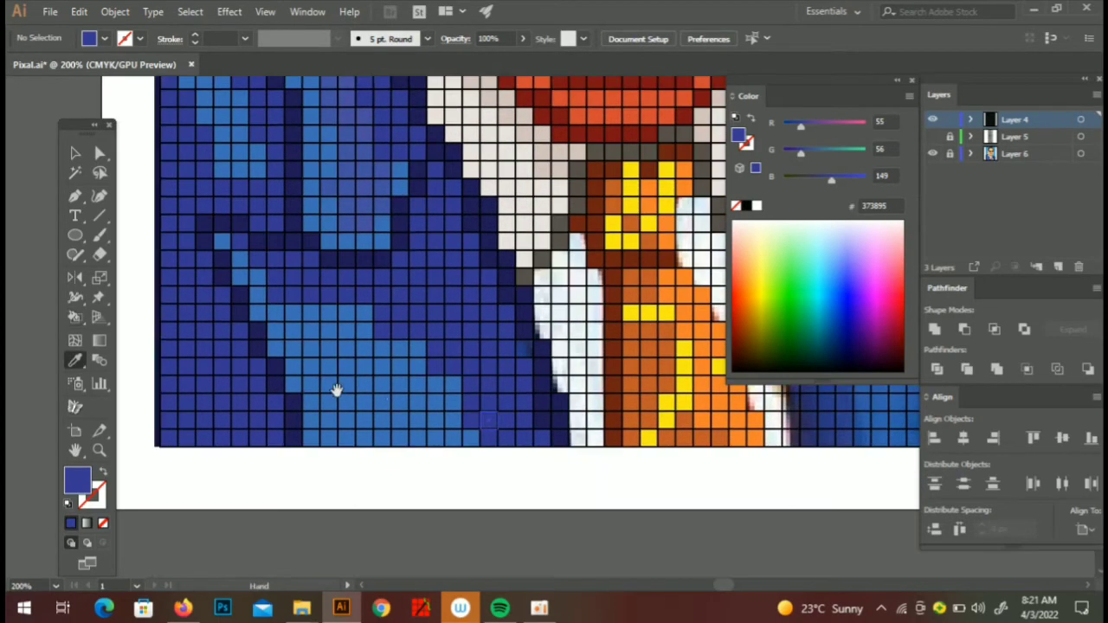
scroll(329, 303, up, 3)
scroll(294, 243, up, 3)
- Sample the dark navy 201B57 from the suit as the current fill
alt+click(285, 232)
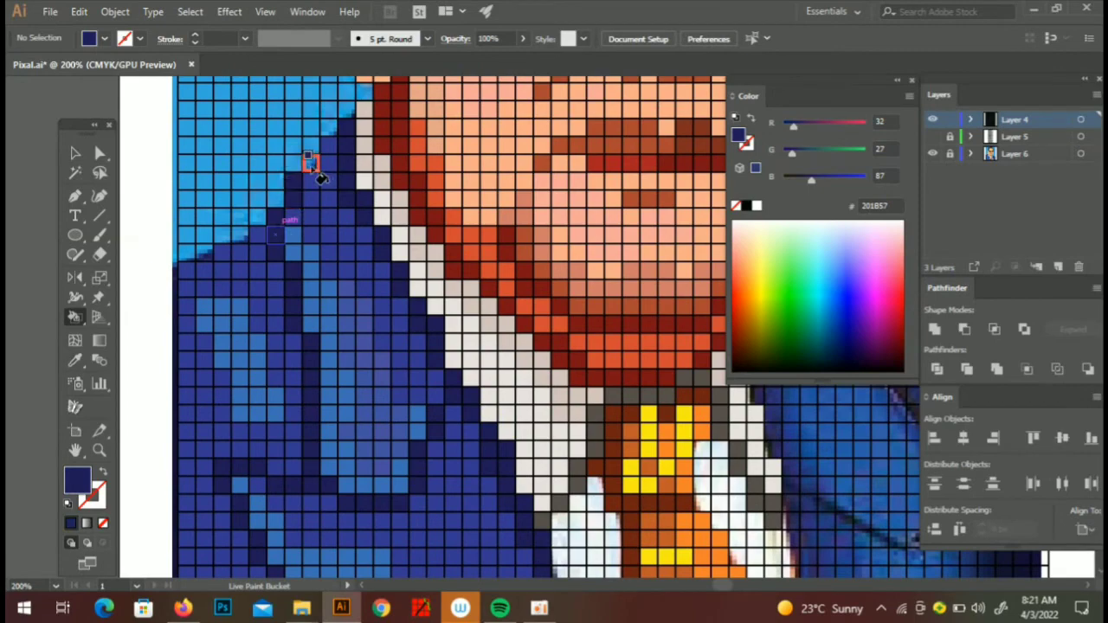
scroll(255, 247, down, 3)
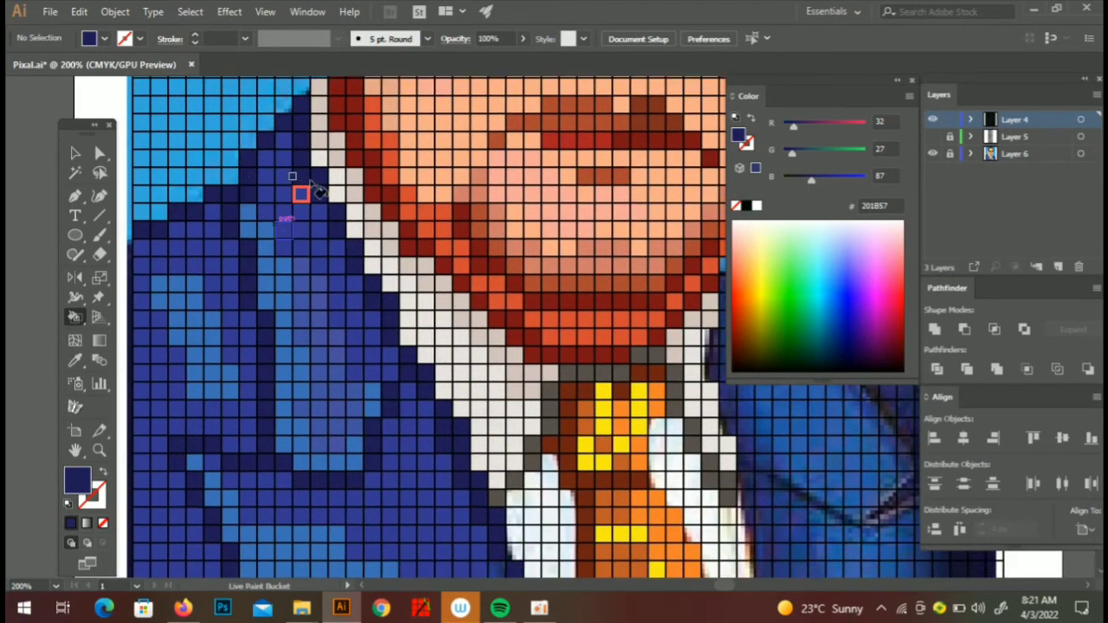
scroll(303, 190, right, 5)
scroll(420, 360, down, 3)
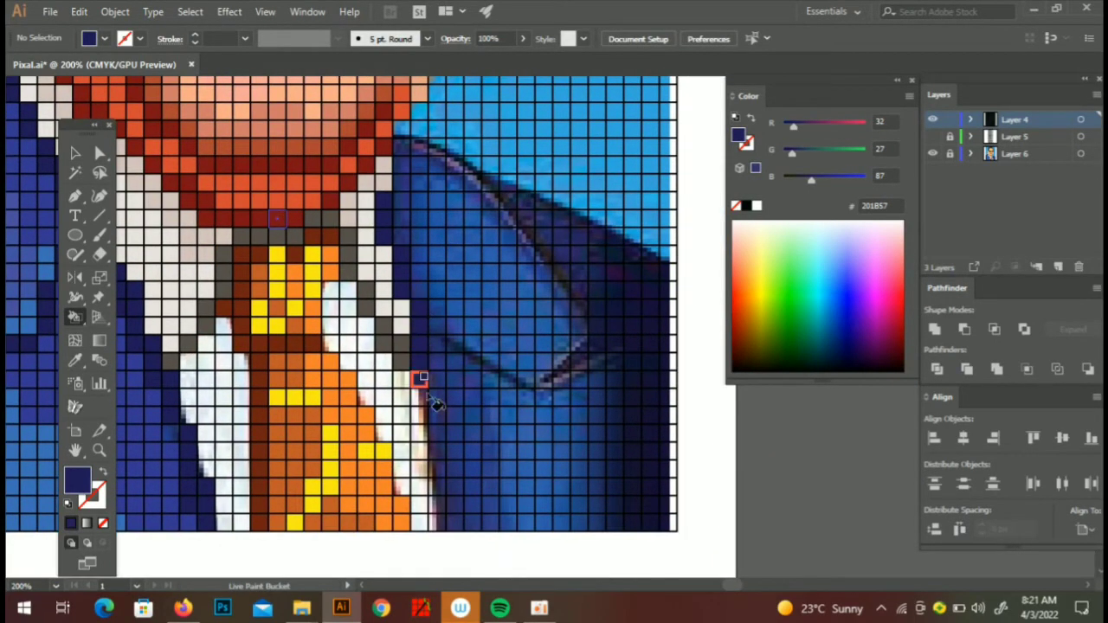
- Paint the shirt edge cells and a right-jacket column dark navy 201B57
drag(433, 418, 440, 482)
scroll(458, 411, up, 2)
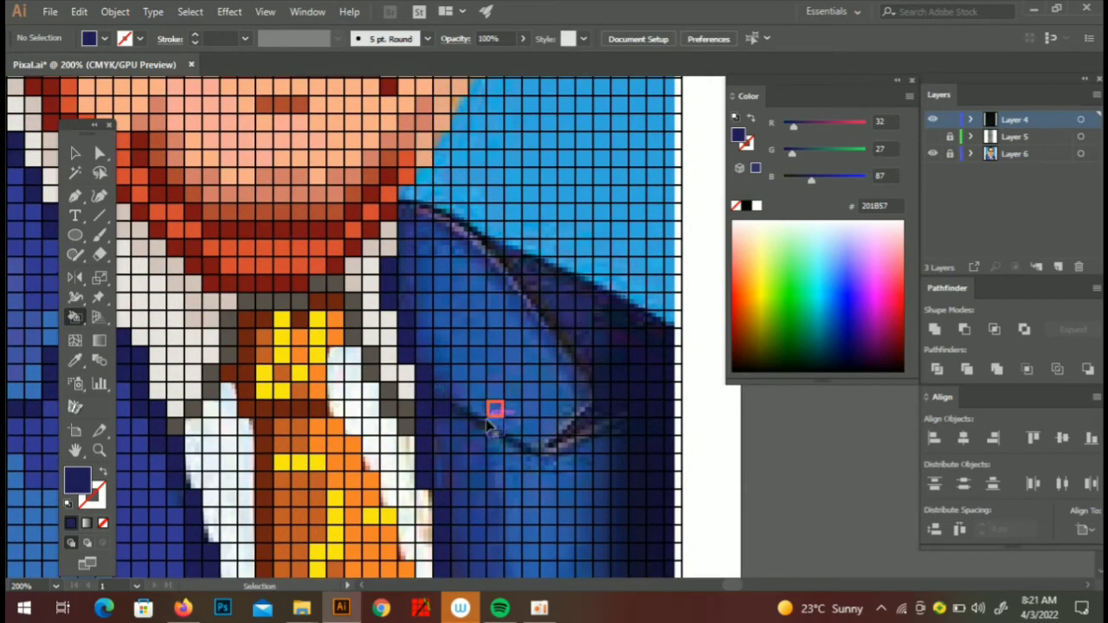
scroll(422, 251, up, 2)
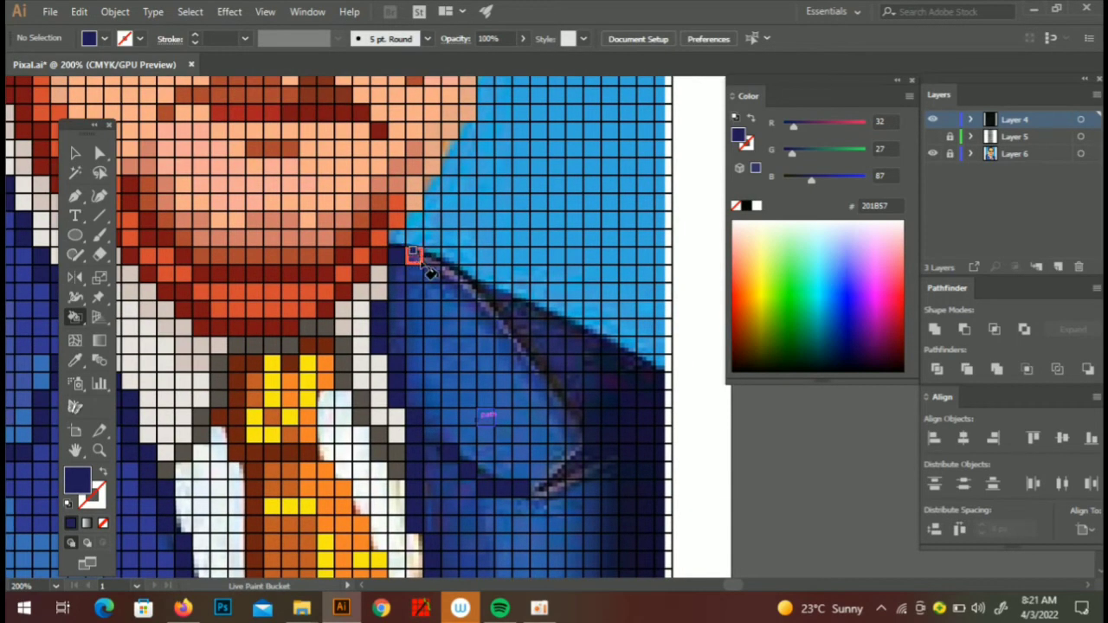
scroll(554, 381, right, 3)
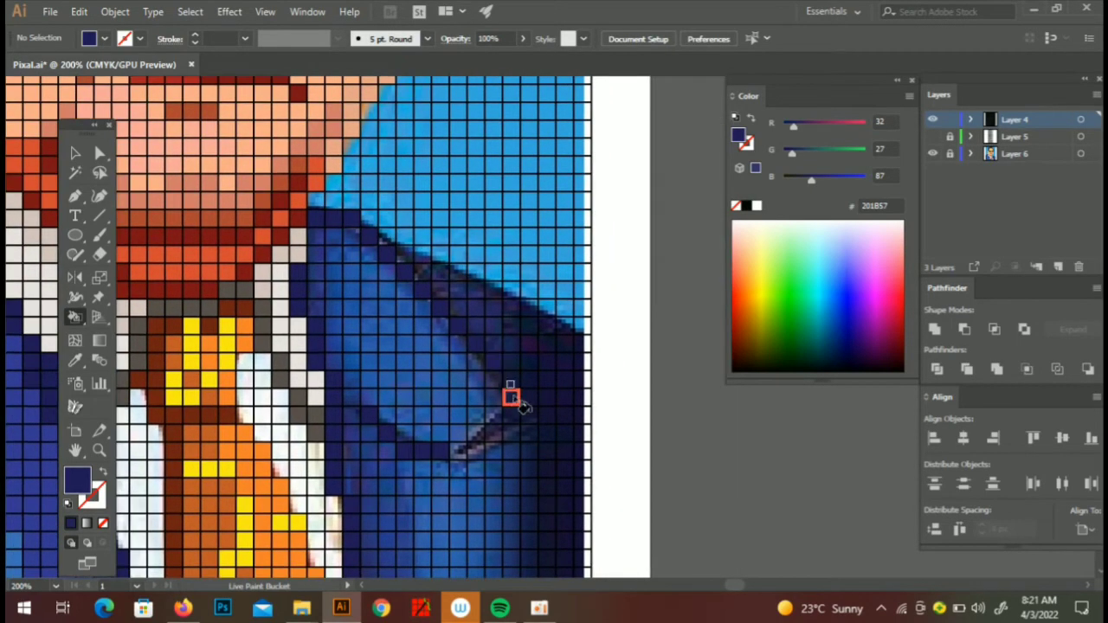
scroll(510, 390, down, 2)
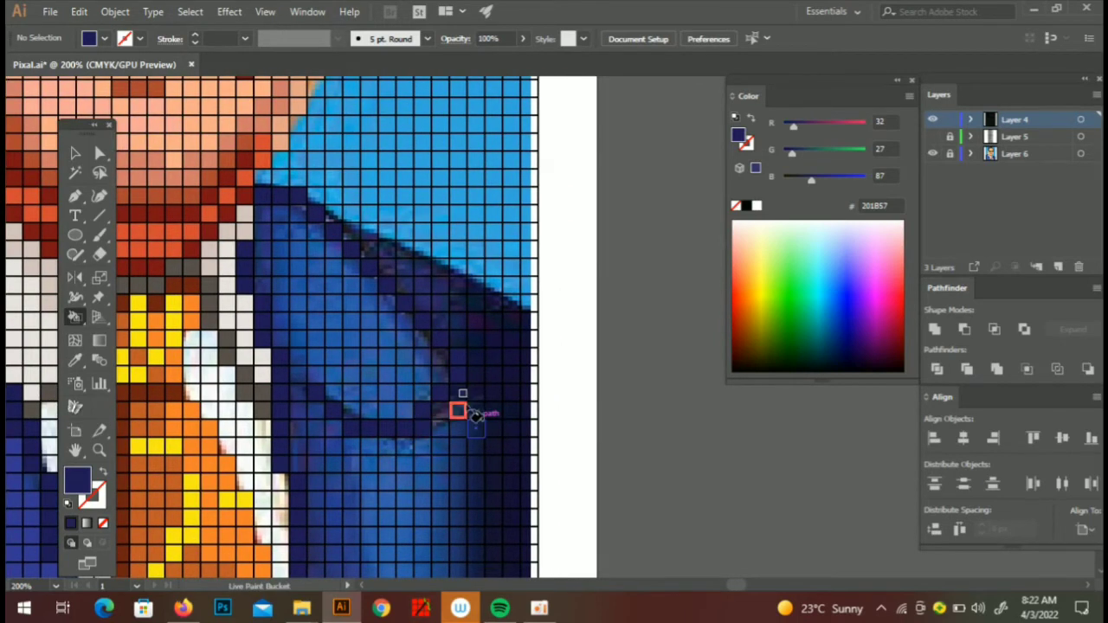
scroll(490, 394, down, 2)
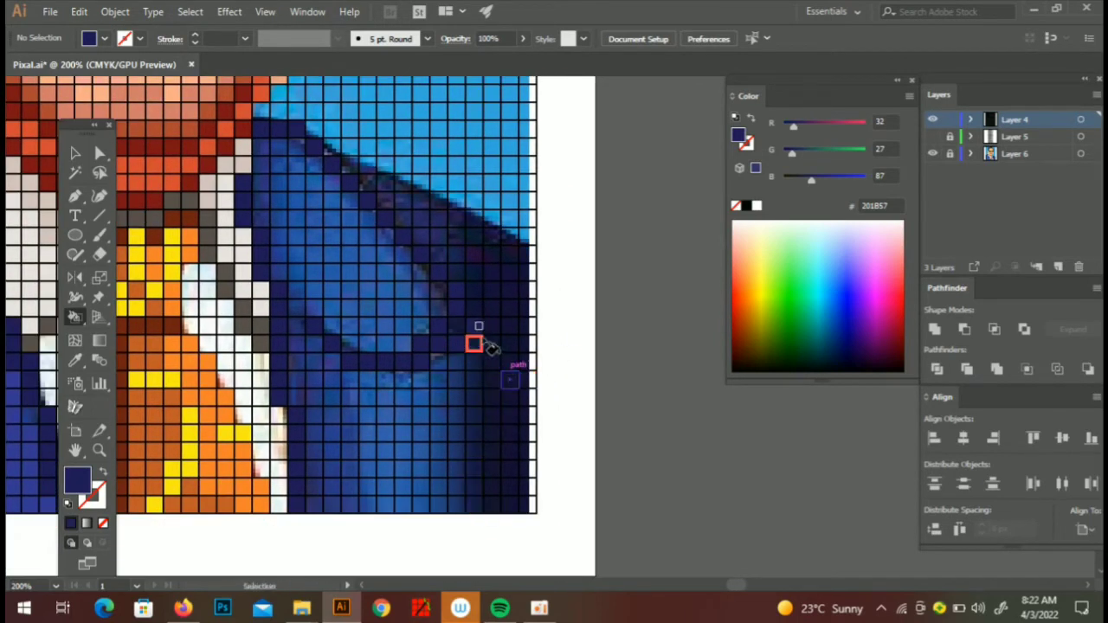
drag(482, 337, 493, 515)
scroll(395, 372, left, 1)
scroll(218, 387, left, 2)
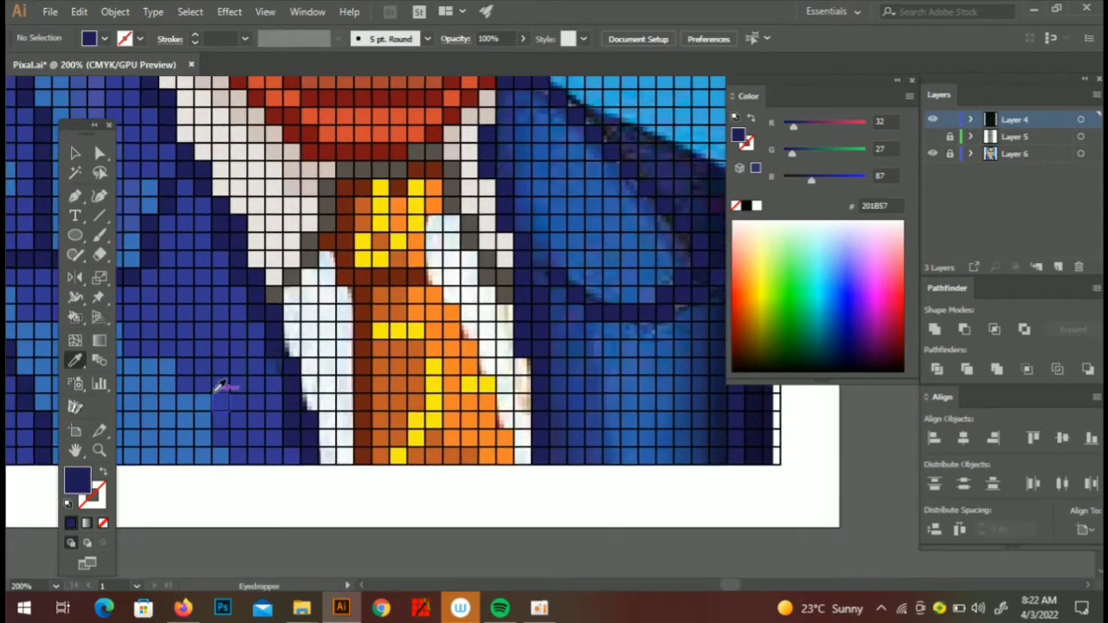
scroll(467, 266, up, 1)
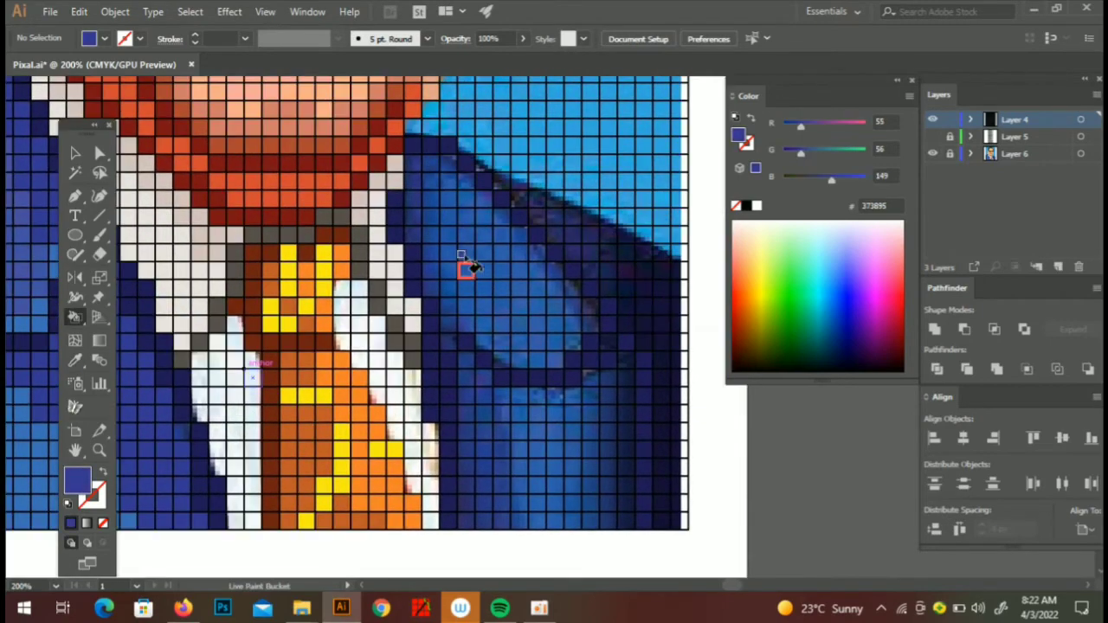
- Sample medium blue 373895 and paint several right-jacket columns and lapel cells with it
alt+click(422, 177)
alt+click(425, 198)
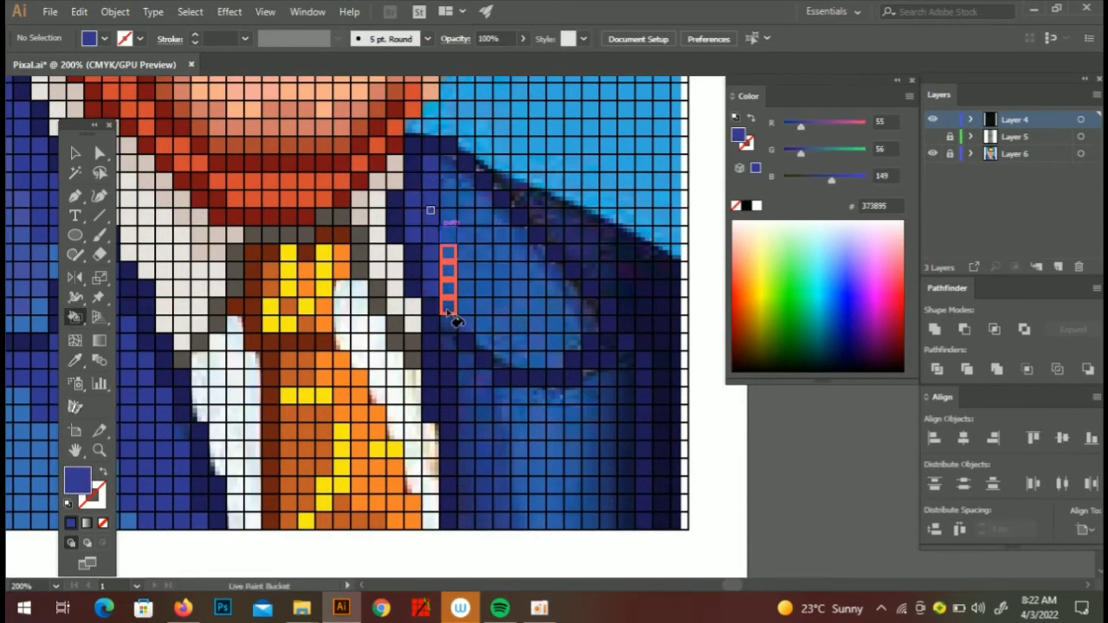
drag(465, 353, 478, 527)
drag(610, 511, 609, 368)
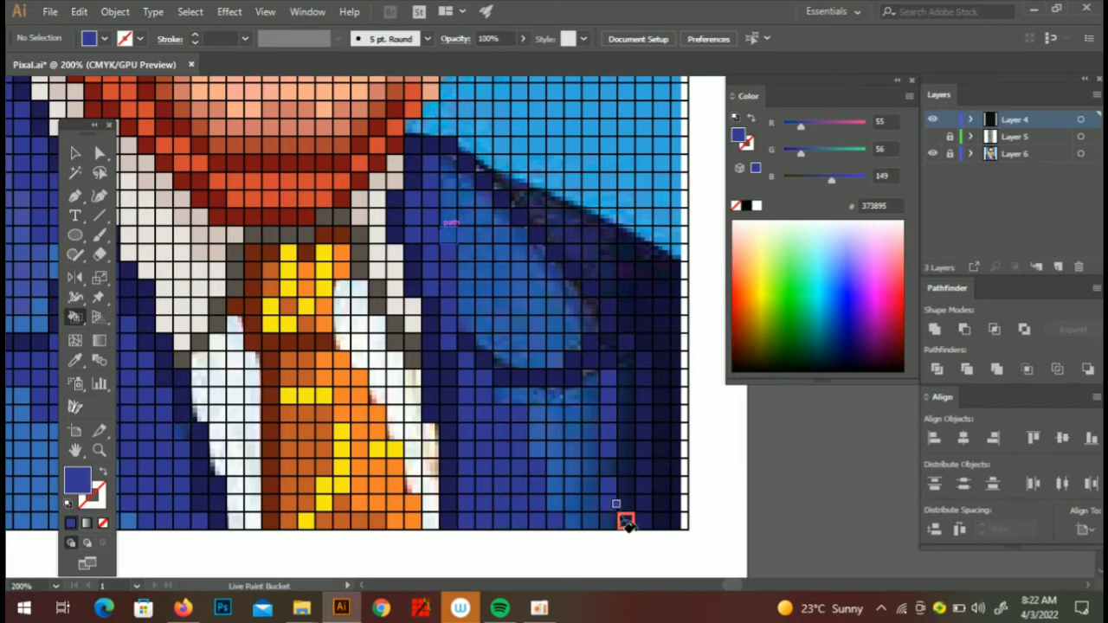
drag(620, 511, 590, 407)
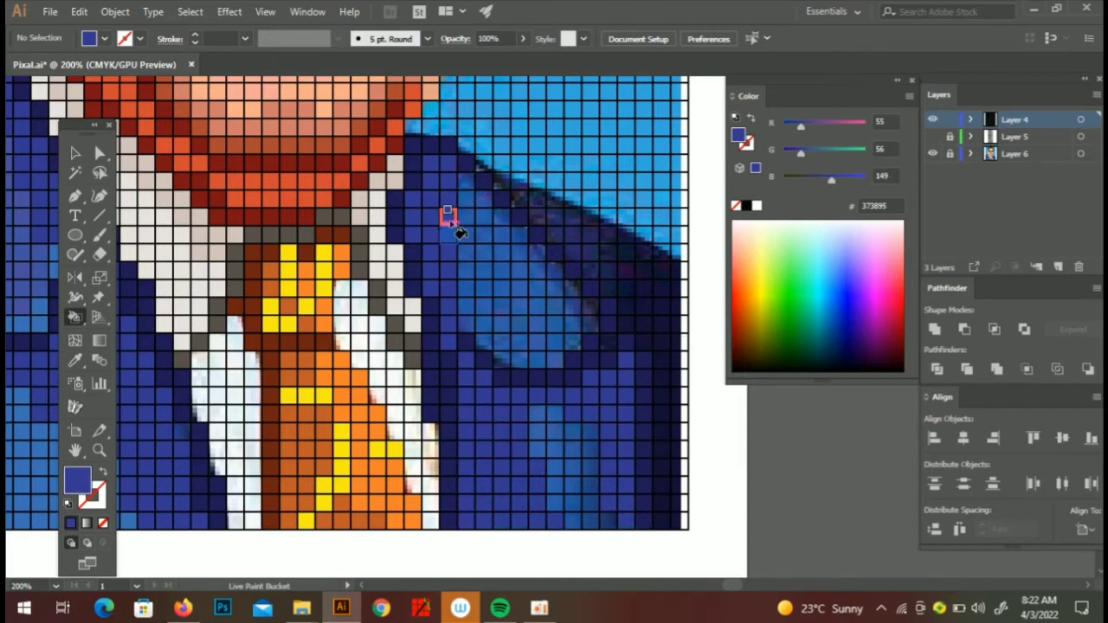
drag(524, 368, 528, 364)
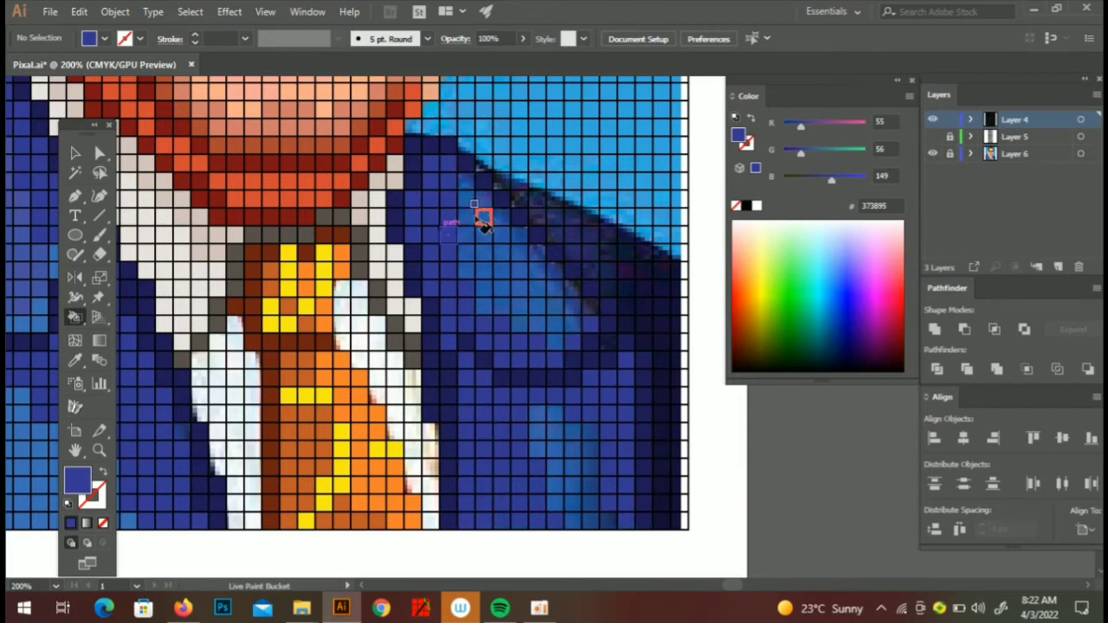
scroll(483, 223, left, 3)
scroll(483, 223, up, 2)
mouse_move(565, 262)
mouse_down()
mouse_move(577, 417)
mouse_move(630, 519)
mouse_up()
scroll(656, 359, down, 2)
scroll(656, 358, right, 1)
scroll(421, 254, up, 3)
- Set the fill to dark steel-blue 1B3E70 and shade the right-edge jacket cells
key(i)
double_click(78, 479)
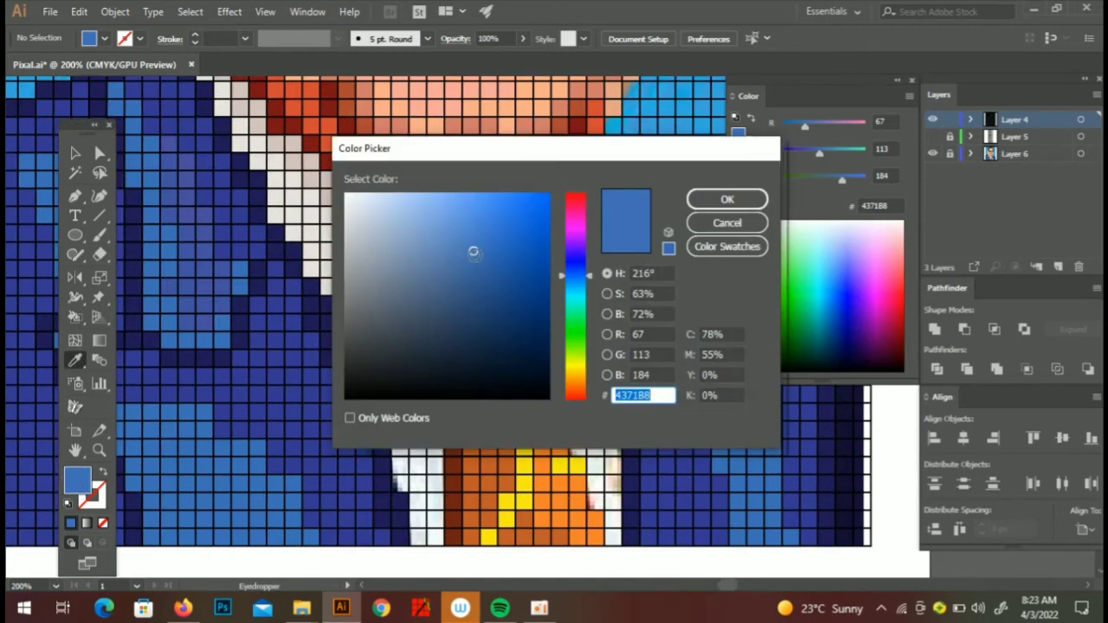
text(1B3E70)
key(Return)
key(k)
scroll(485, 295, right, 3)
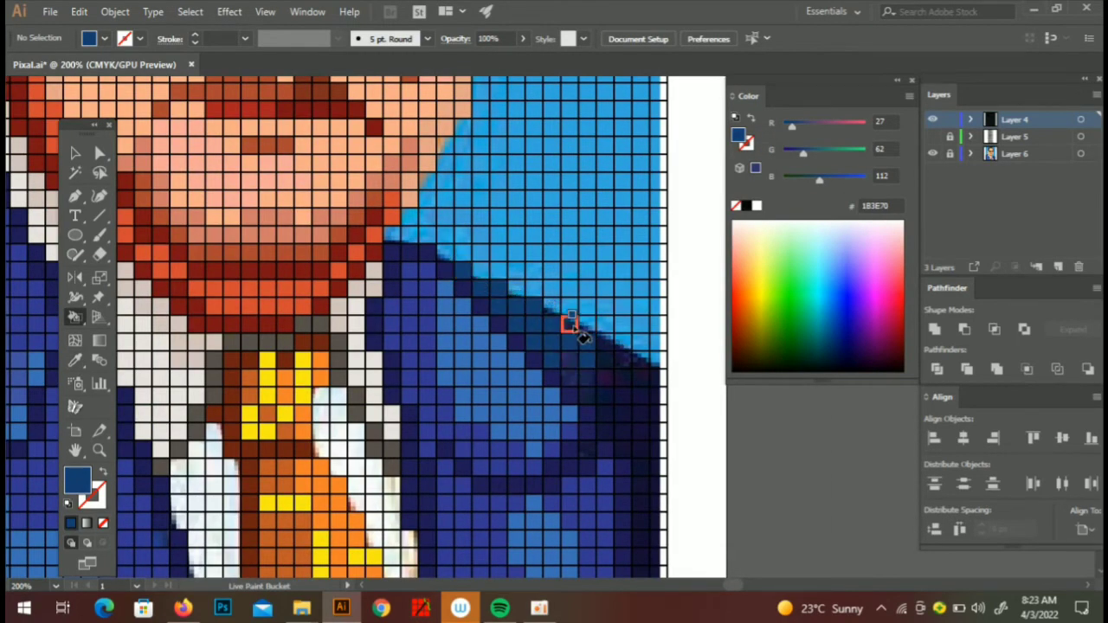
mouse_move(589, 384)
mouse_down()
mouse_move(631, 407)
mouse_move(627, 457)
mouse_move(611, 388)
mouse_move(618, 346)
mouse_up()
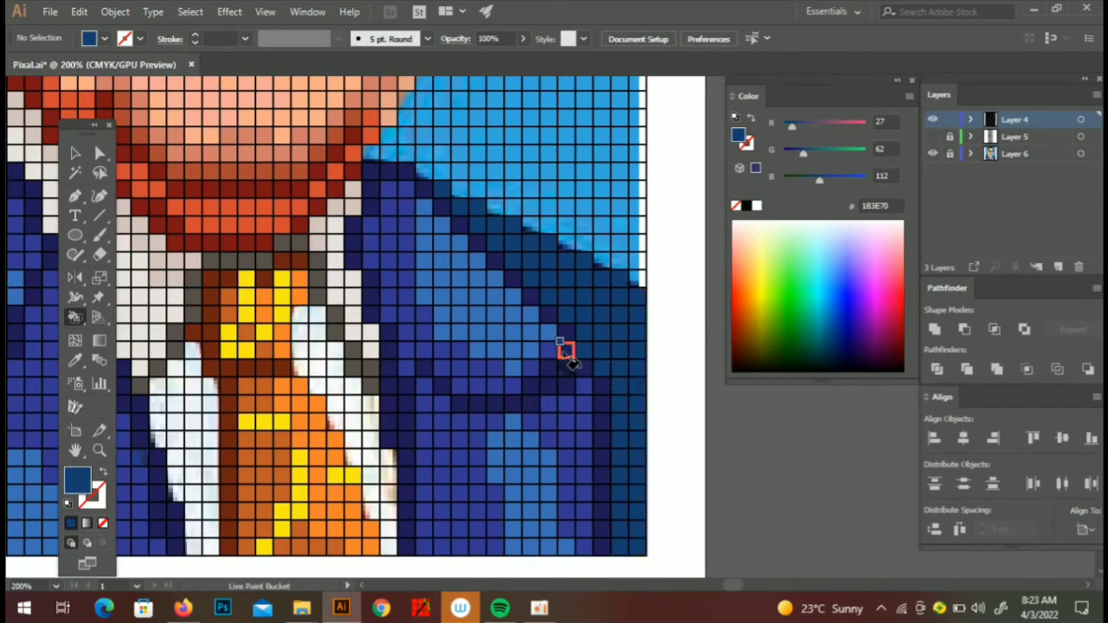
- Resample navy 201B57 as the fill and hide Layer 6 with the reference photo
alt+click(567, 355)
scroll(604, 368, down, 5)
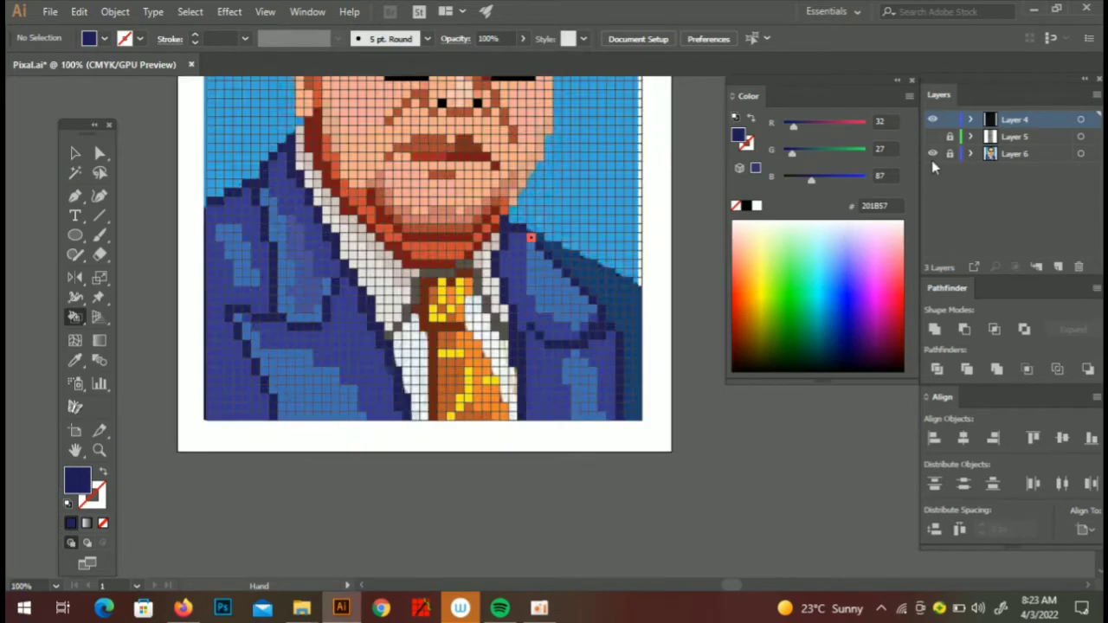
click(933, 154)
scroll(579, 396, down, 1)
scroll(551, 407, up, 4)
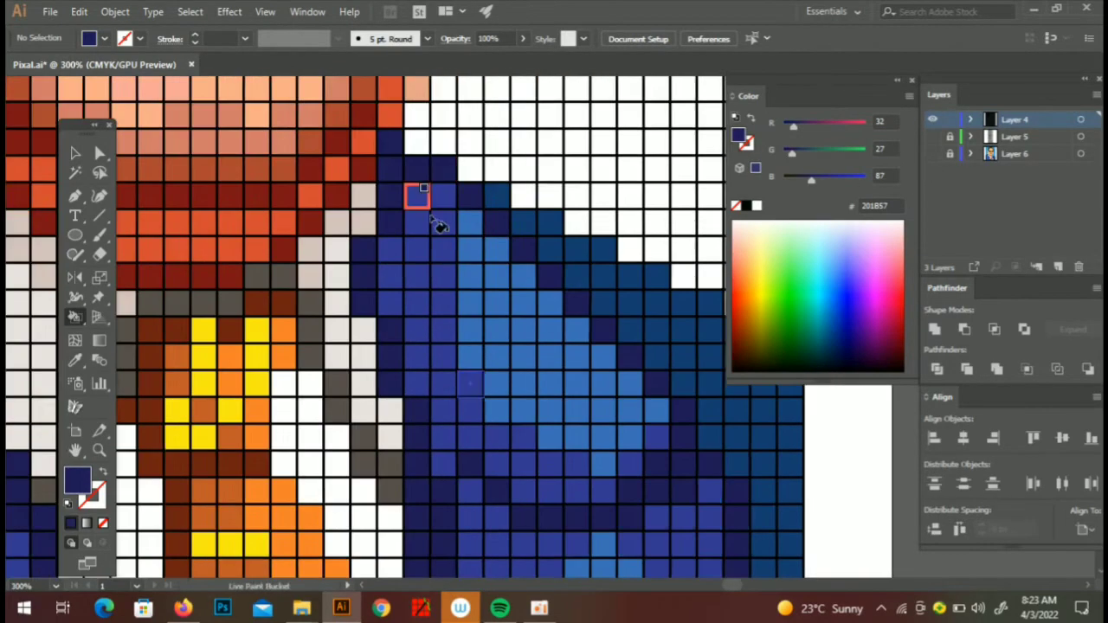
- Set the fill to light grey C4C8CE and paint the white shirt cells with it
double_click(77, 480)
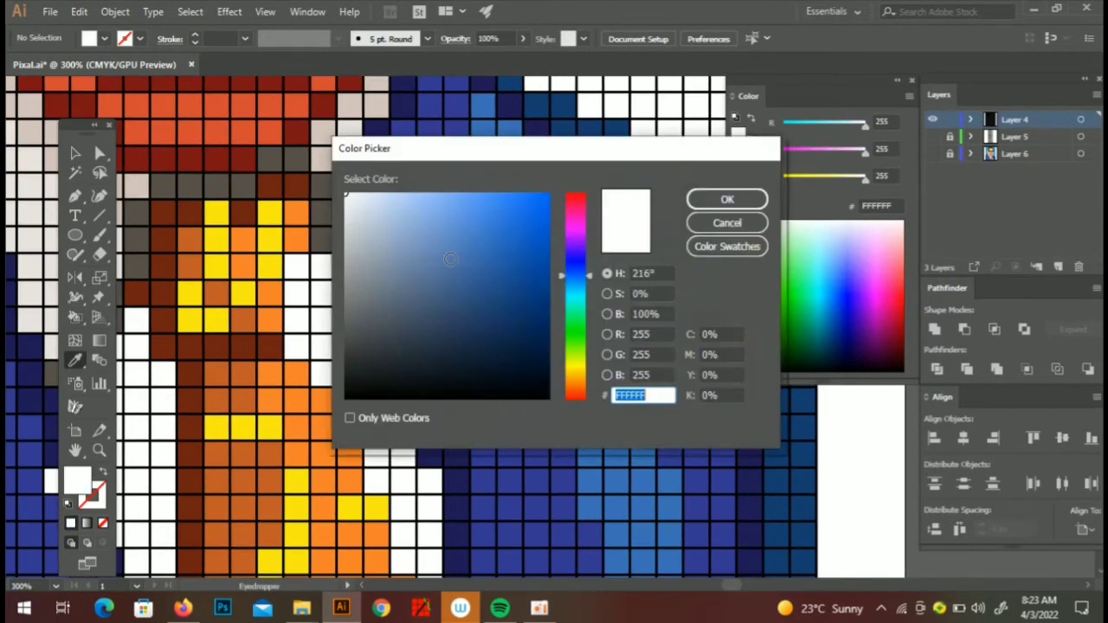
text(c4c8ce)
key(Return)
key(k)
mouse_move(294, 299)
mouse_down()
mouse_move(324, 285)
mouse_move(361, 420)
mouse_move(401, 396)
mouse_move(448, 471)
mouse_up()
scroll(407, 391, down, 3)
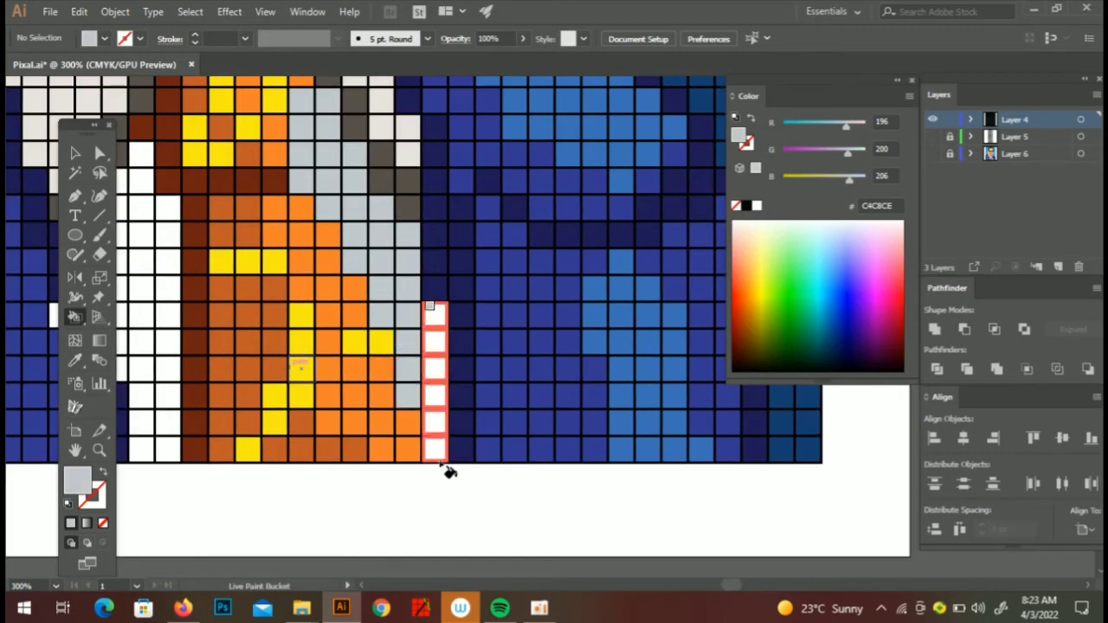
scroll(448, 470, up, 3)
mouse_move(272, 404)
mouse_down()
mouse_move(240, 450)
mouse_move(292, 441)
mouse_up()
scroll(292, 364, down, 3)
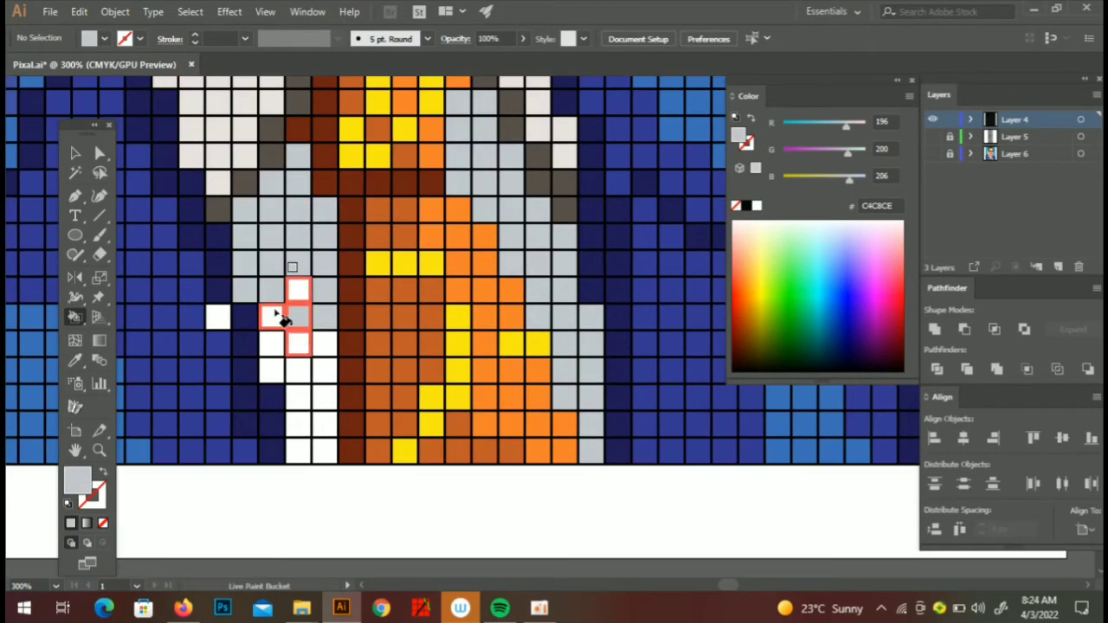
drag(289, 314, 315, 366)
scroll(314, 366, up, 2)
- Resample light grey C4C8CE from the shirt and paint more collar cells
key(i)
click(242, 390)
scroll(242, 390, up, 5)
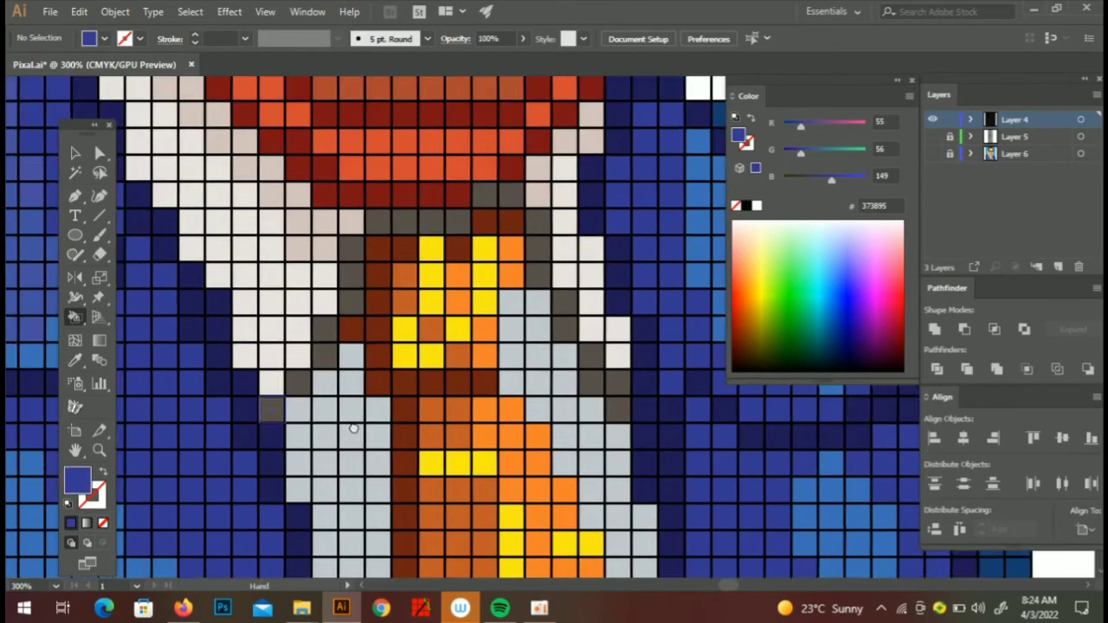
click(245, 269)
key(k)
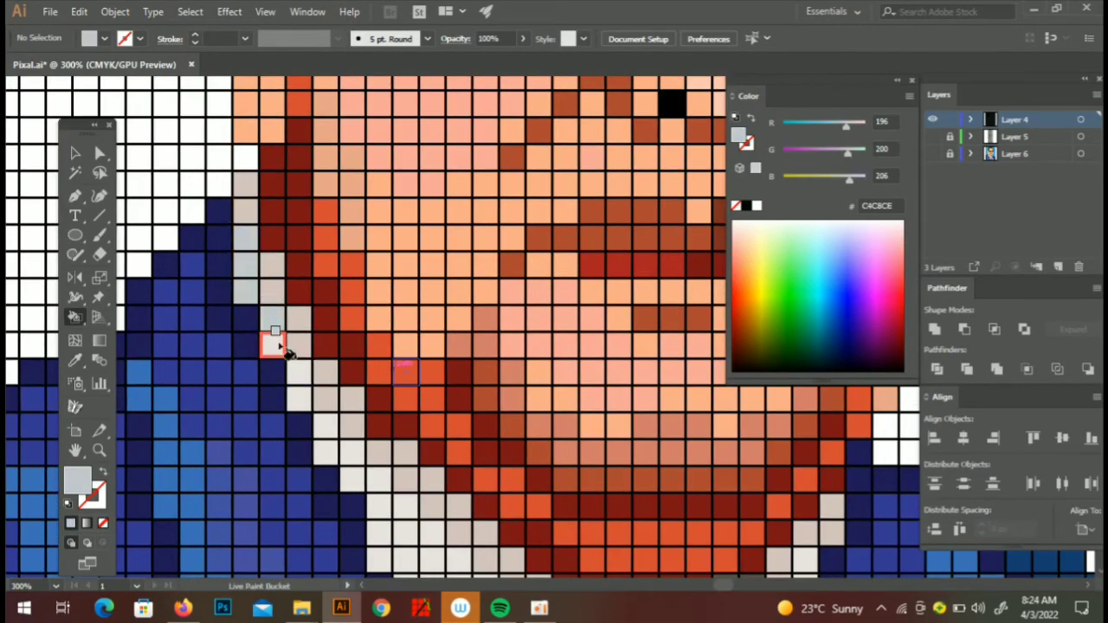
scroll(329, 411, down, 3)
drag(384, 370, 388, 445)
- Paint another run of collar cells light grey beside the neck
scroll(388, 446, down, 2)
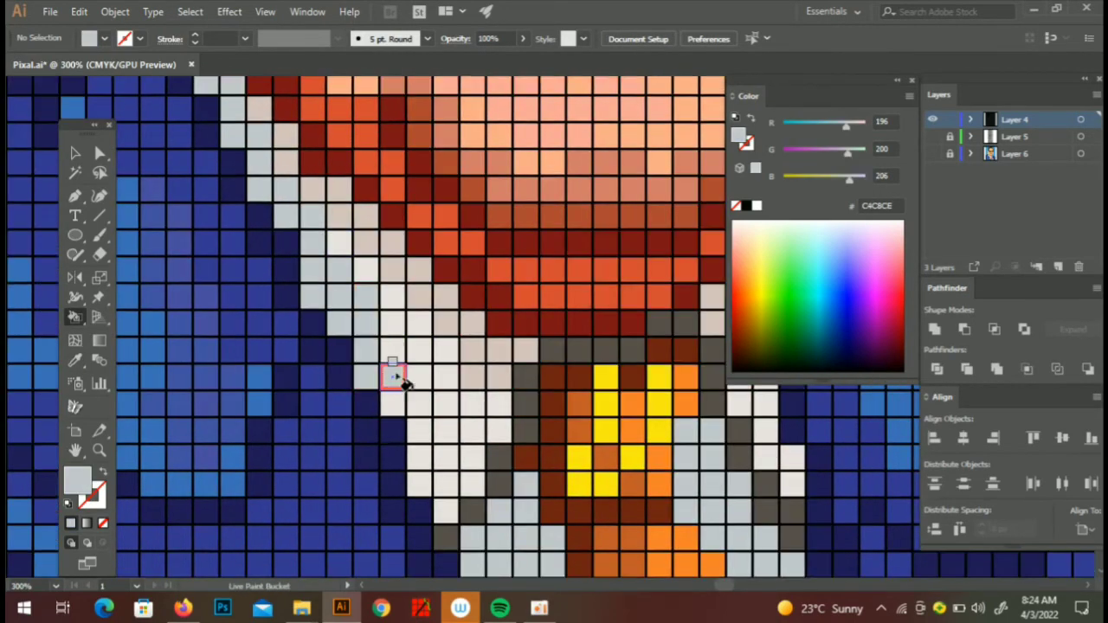
scroll(391, 370, down, 2)
drag(425, 371, 485, 234)
scroll(390, 277, down, 2)
scroll(390, 277, right, 3)
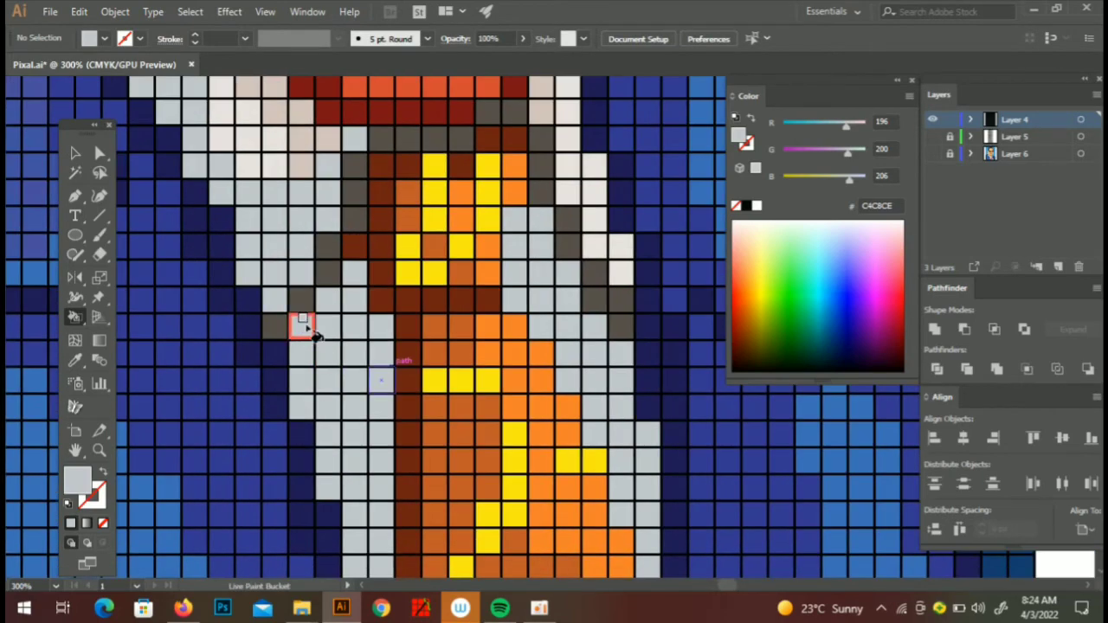
scroll(444, 400, right, 3)
scroll(433, 240, up, 3)
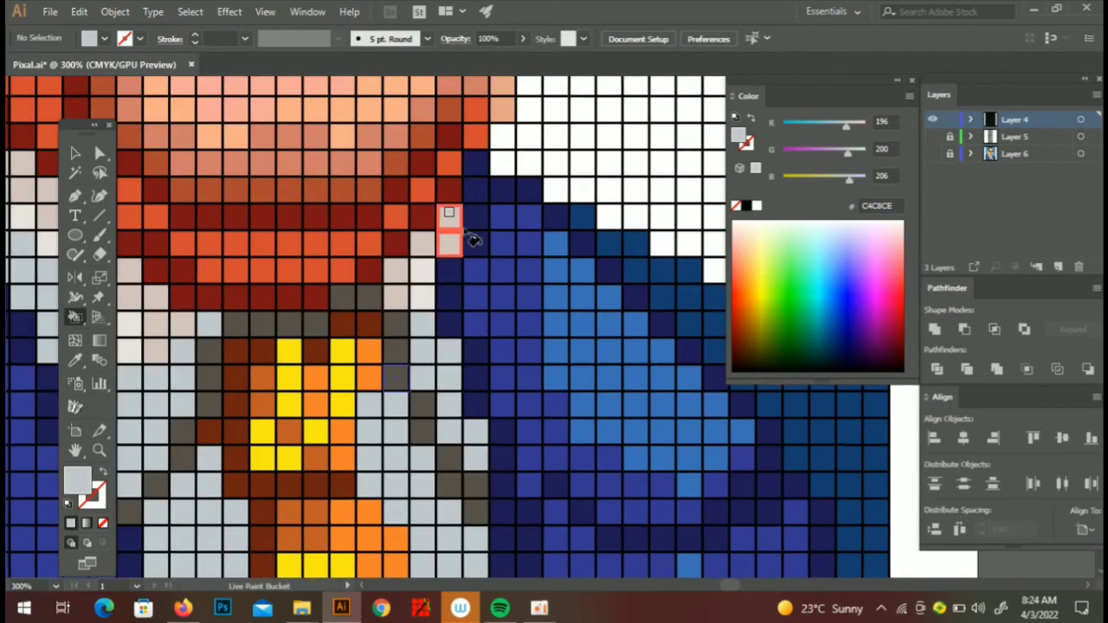
scroll(451, 217, down, 1)
- Fit the whole artboard in view and set the fill to pale blue DCEAFF
key(ctrl+0)
scroll(285, 317, up, 3)
scroll(389, 329, left, 1)
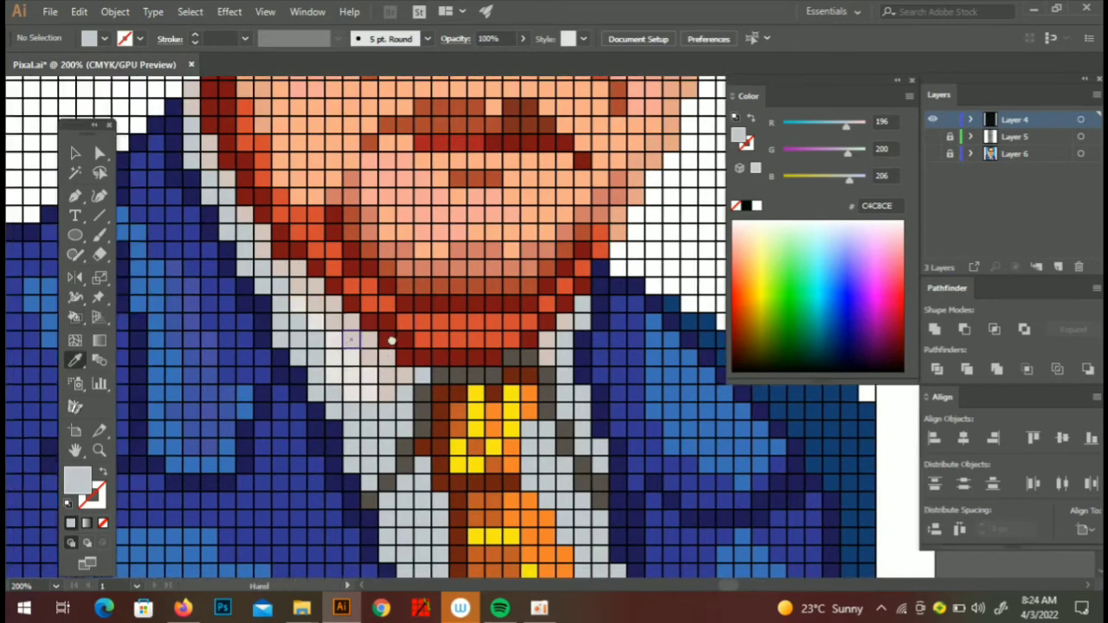
key(i)
double_click(77, 478)
click(367, 199)
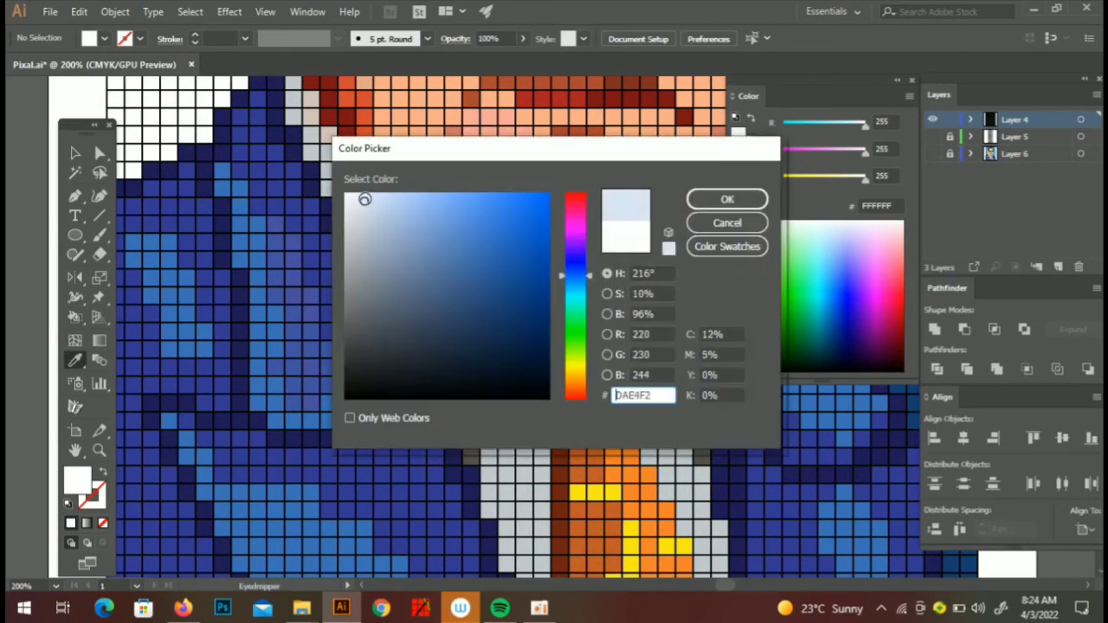
click(725, 198)
key(k)
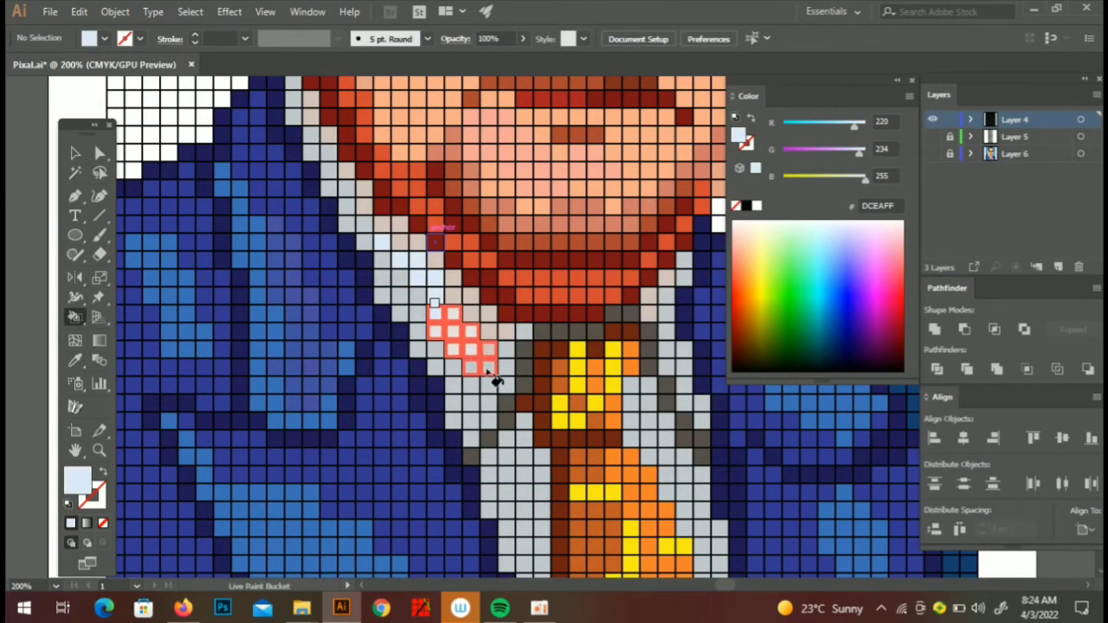
scroll(598, 338, right, 2)
scroll(675, 325, down, 4)
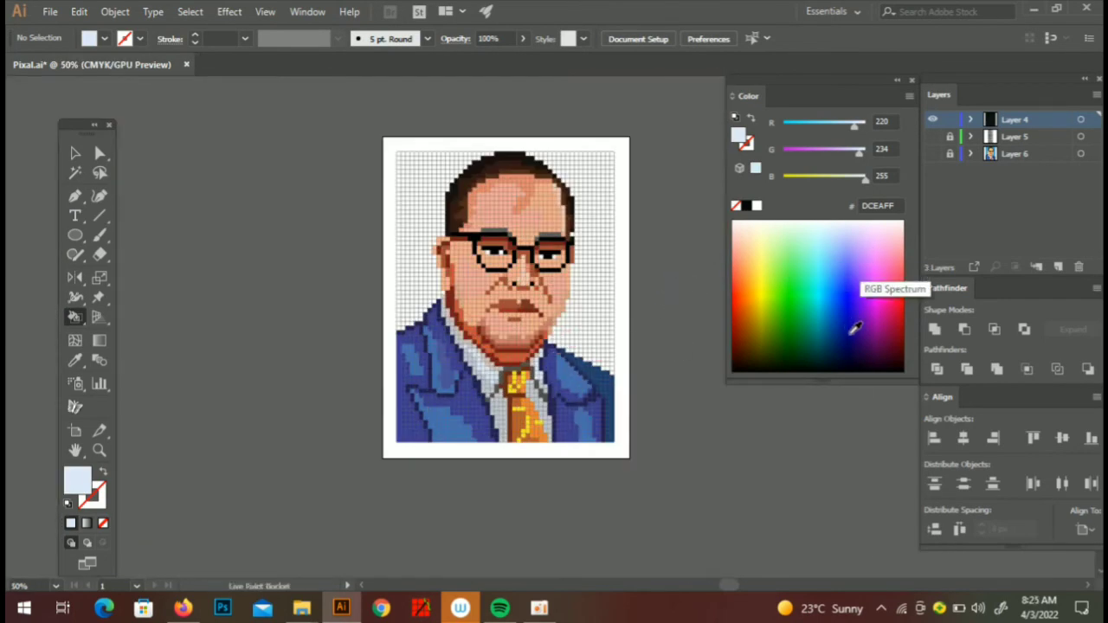
- Fill the background cells with a dark navy chosen in the Color Picker
click(854, 329)
double_click(738, 136)
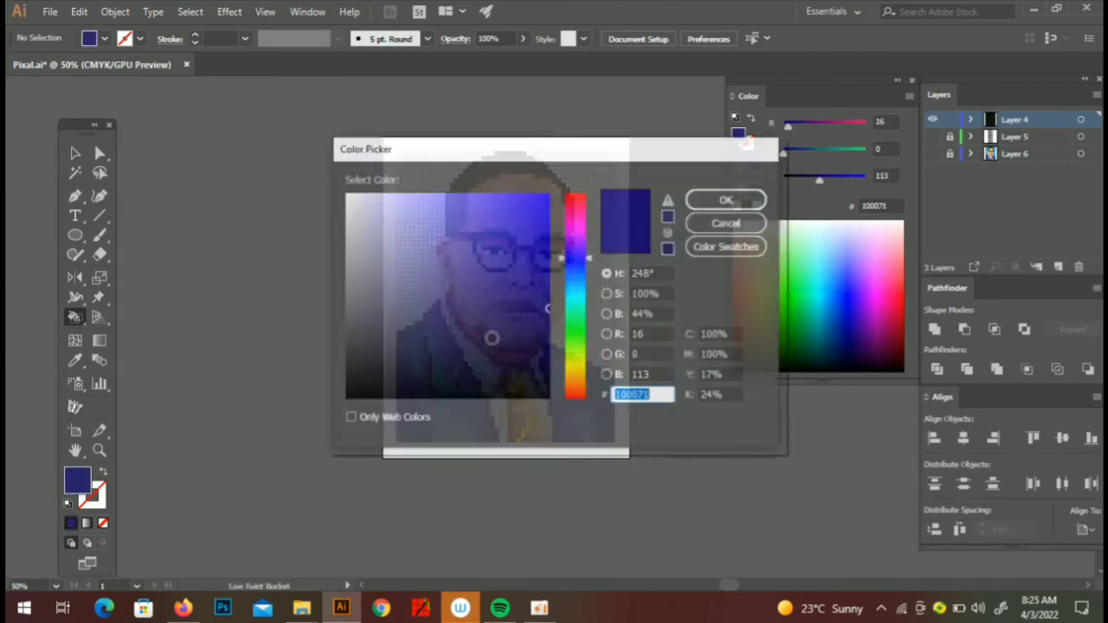
click(525, 353)
click(725, 198)
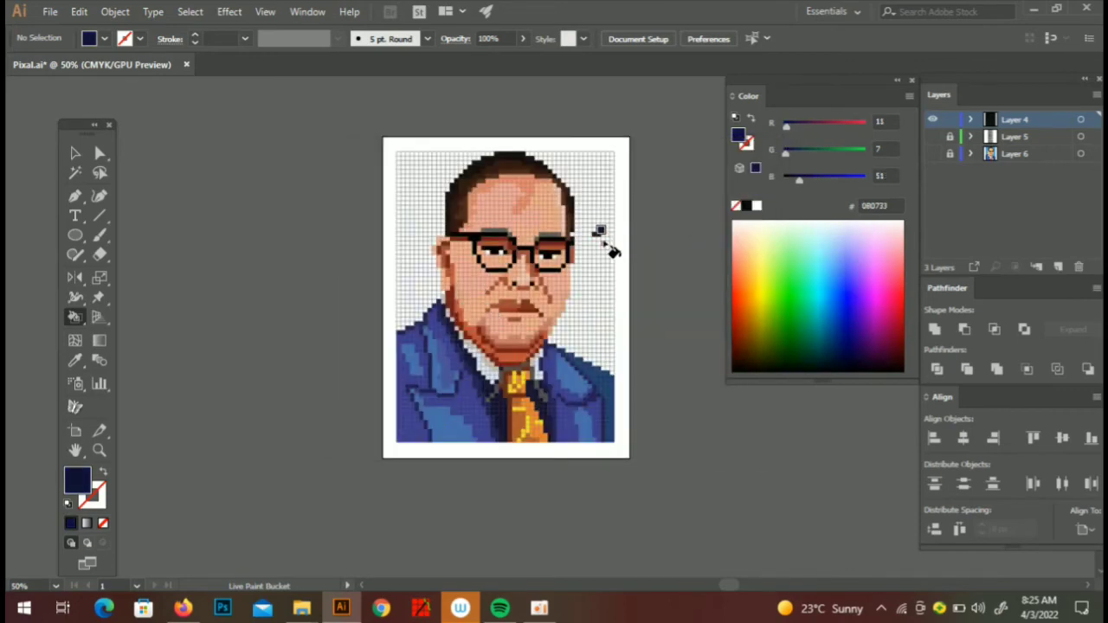
click(75, 152)
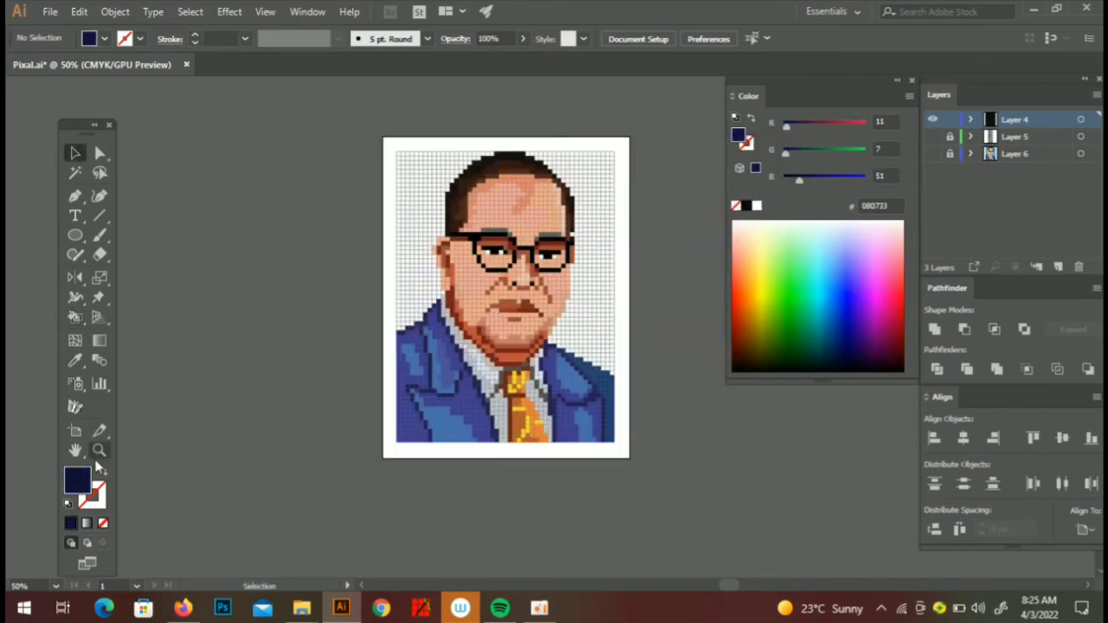
click(419, 189)
key(ctrl+equal)
drag(361, 370, 383, 320)
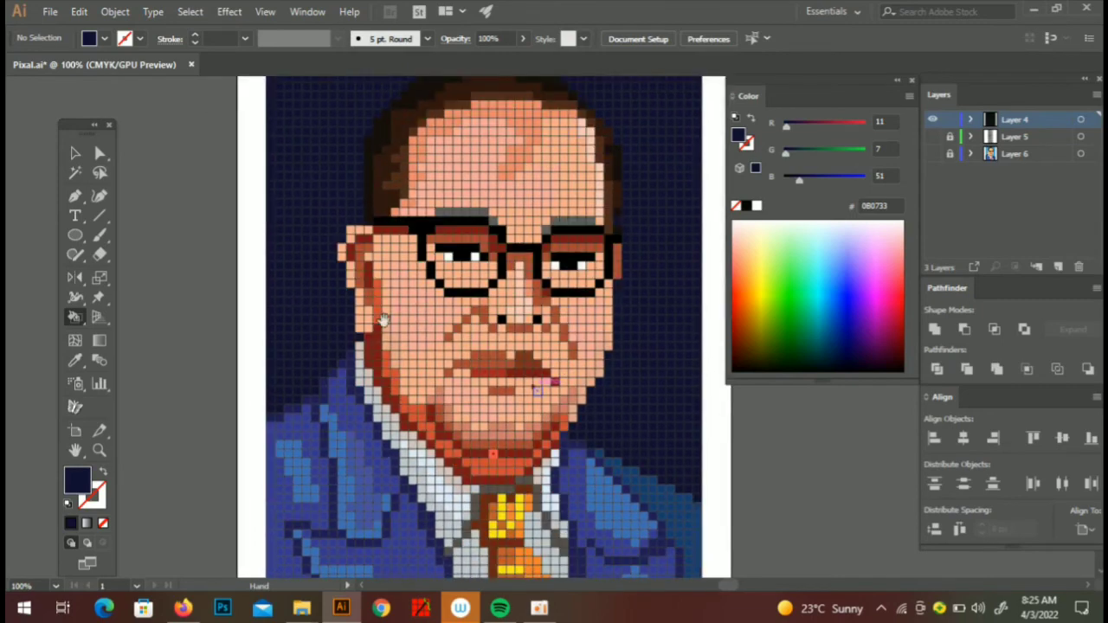
- Try a more saturated blue background fill, then undo it
double_click(77, 480)
drag(476, 349, 546, 324)
click(724, 199)
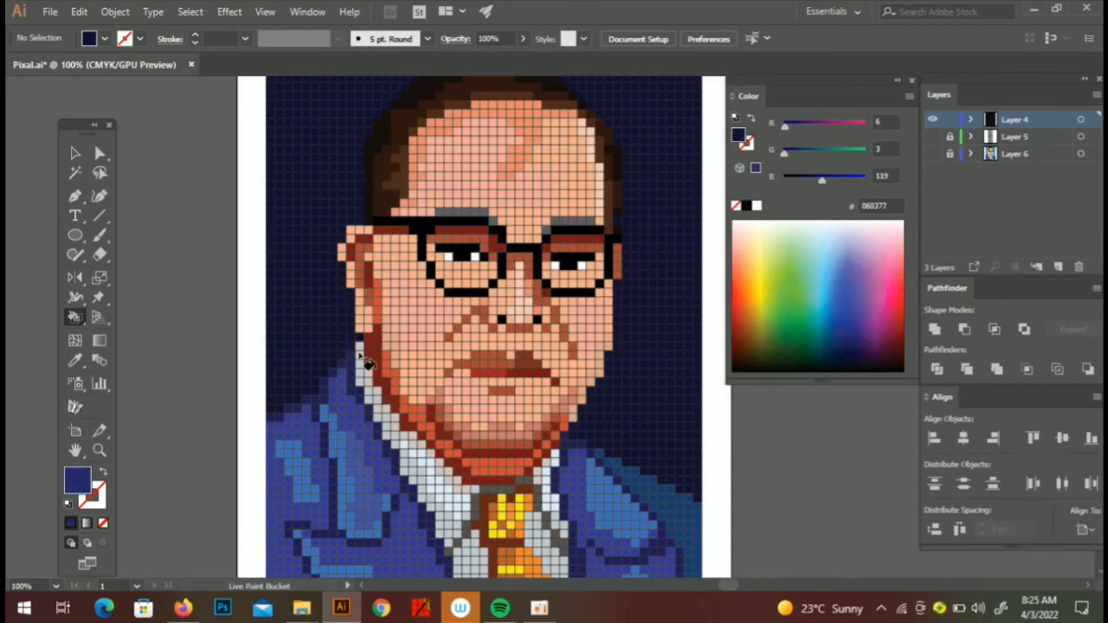
click(304, 236)
drag(335, 320, 325, 334)
key(ctrl+z)
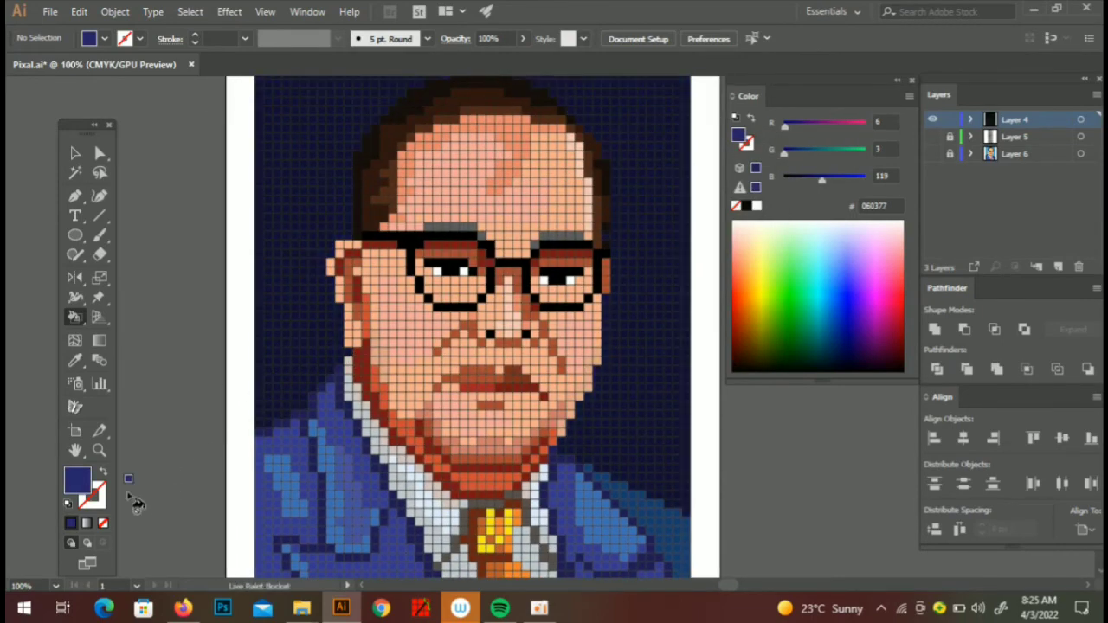
- Try brighter blue 1F1FFF, then pure blue on the background, and undo it
double_click(77, 480)
drag(542, 303, 525, 192)
click(724, 208)
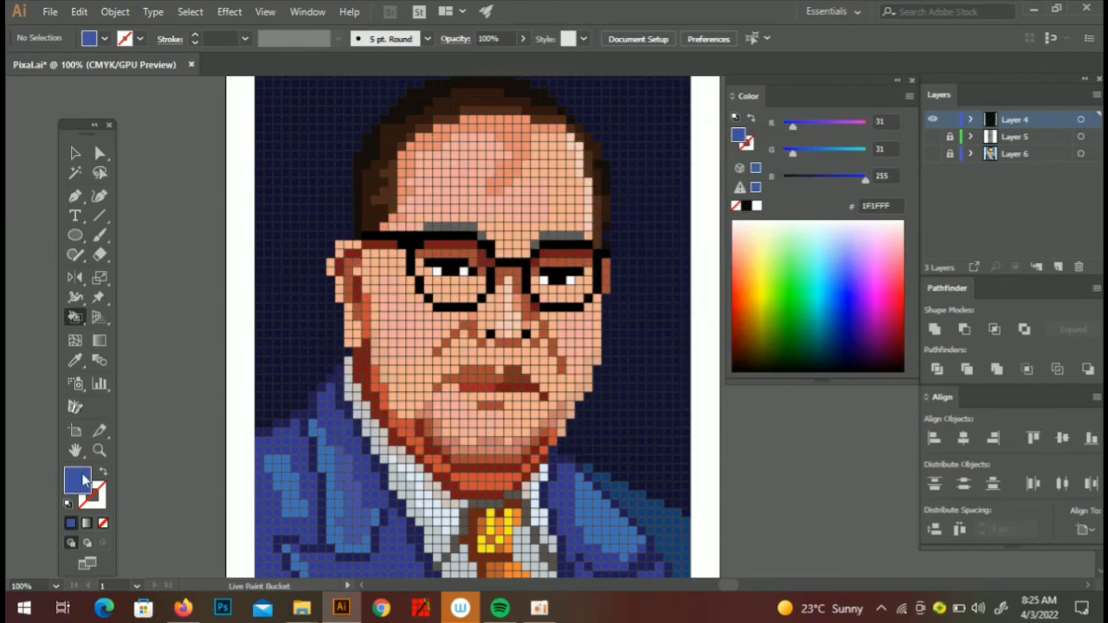
double_click(77, 480)
click(548, 193)
click(724, 208)
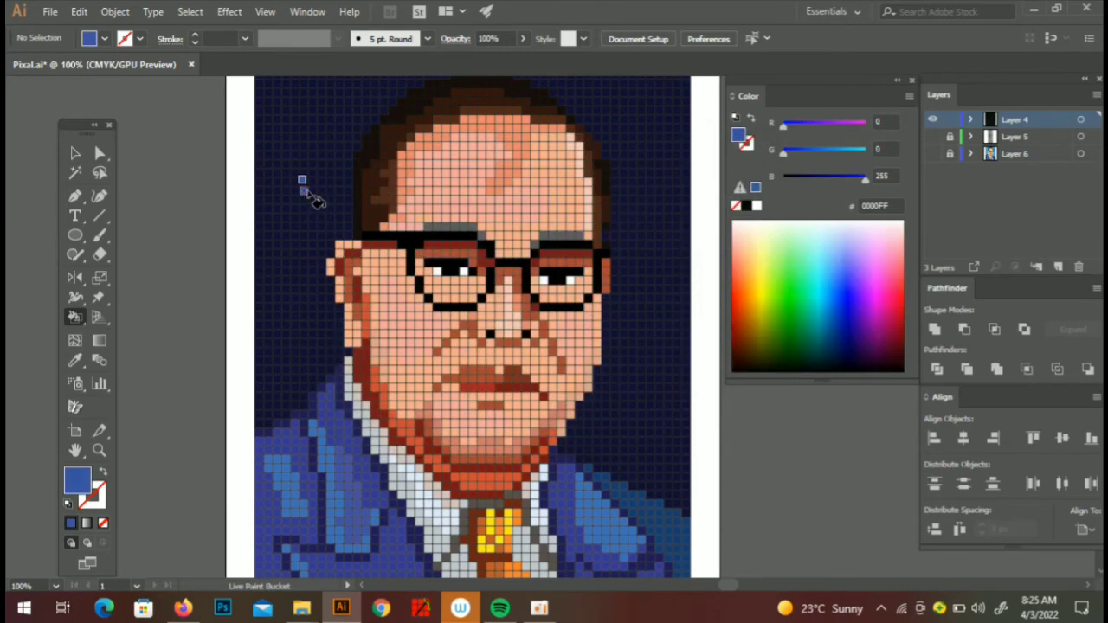
click(308, 195)
key(ctrl+z)
- Trial dark green, red and yellow background fills picked from the spectrum
drag(785, 255, 806, 330)
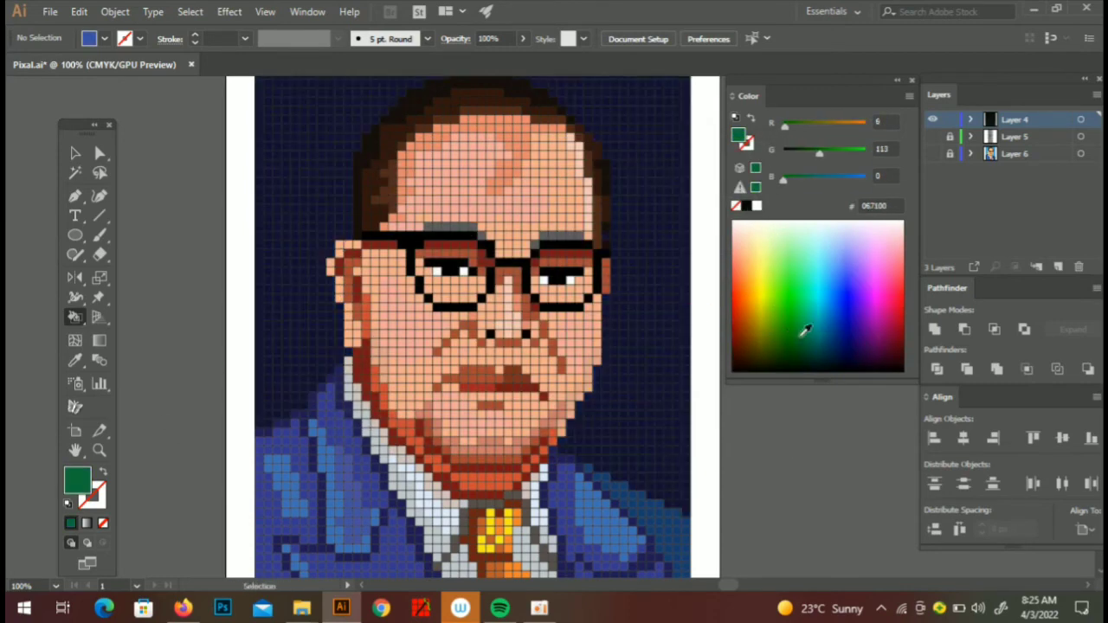
click(295, 312)
key(ctrl+minus)
key(ctrl+minus)
key(ctrl+plus)
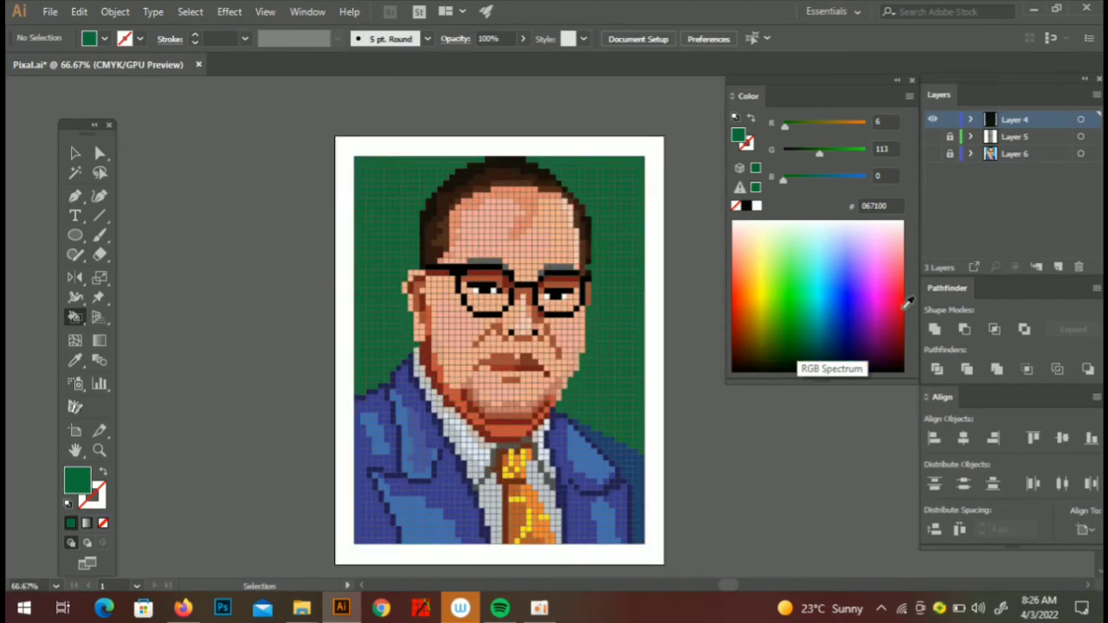
click(899, 305)
click(617, 213)
key(ctrl+plus)
mouse_move(828, 321)
mouse_down()
mouse_move(834, 379)
mouse_move(855, 346)
mouse_up()
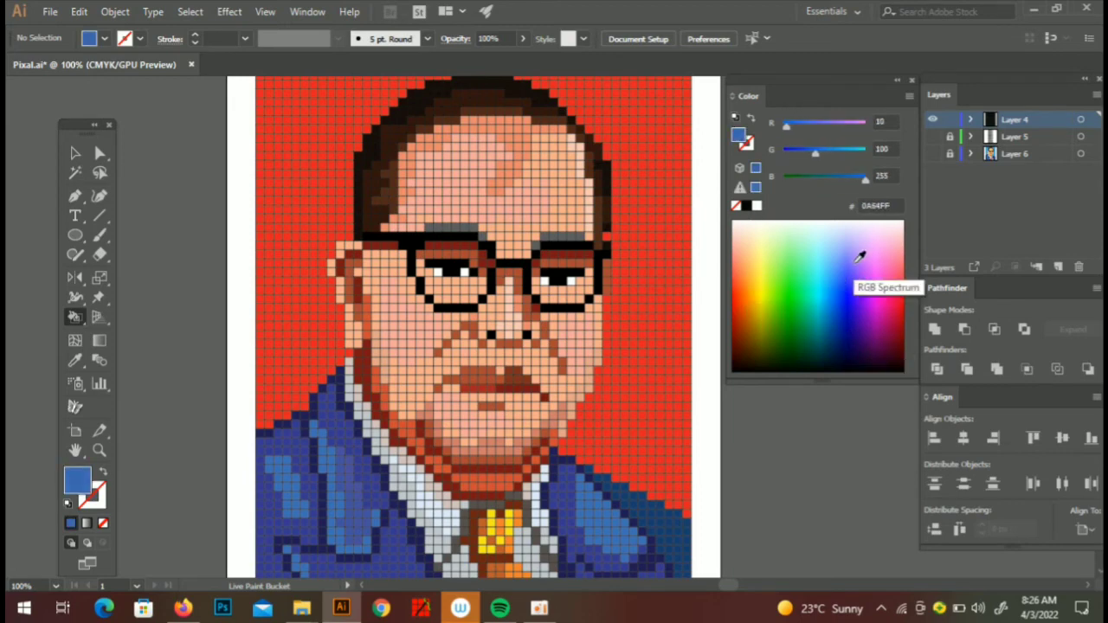
drag(855, 347, 767, 282)
click(651, 250)
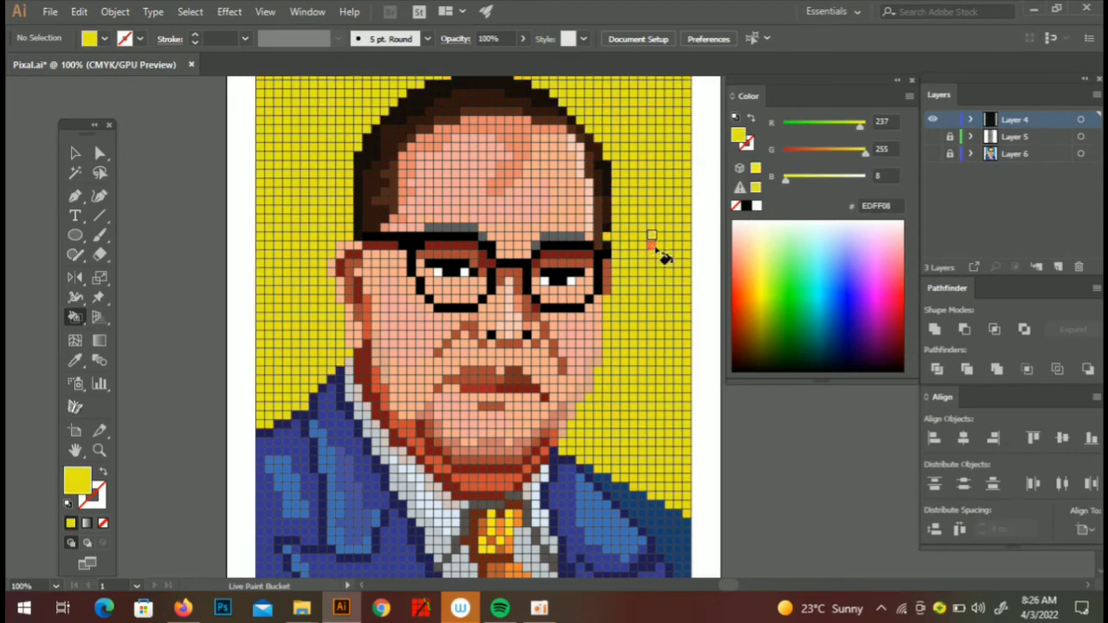
- Fill the background with deep blue 0F0087 and view the whole portrait centred
click(858, 316)
click(646, 318)
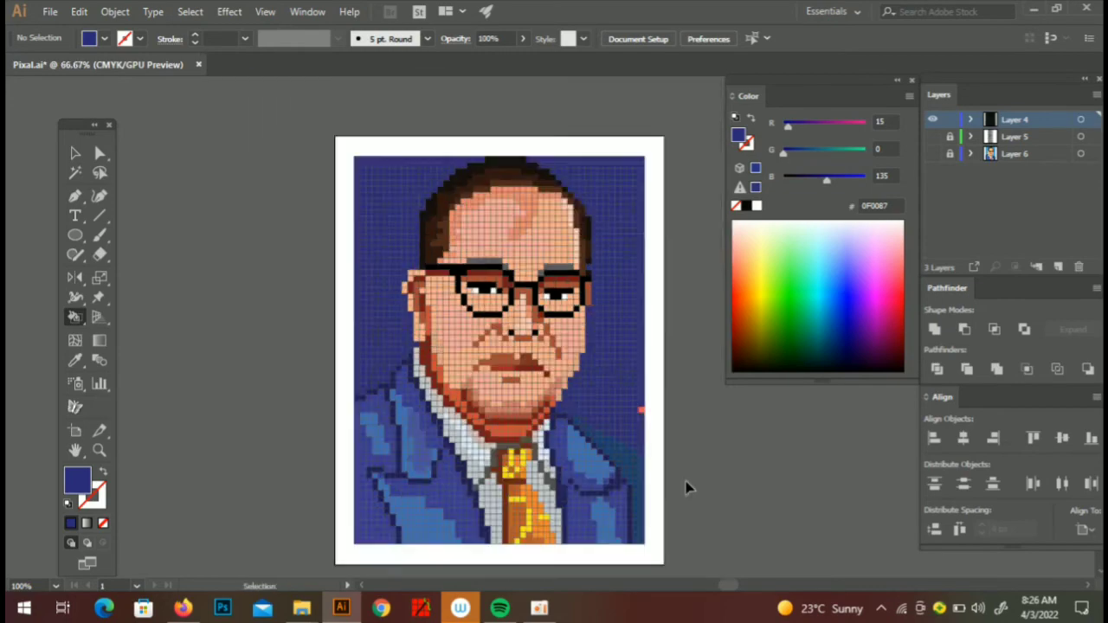
key(ctrl+minus)
drag(696, 462, 679, 429)
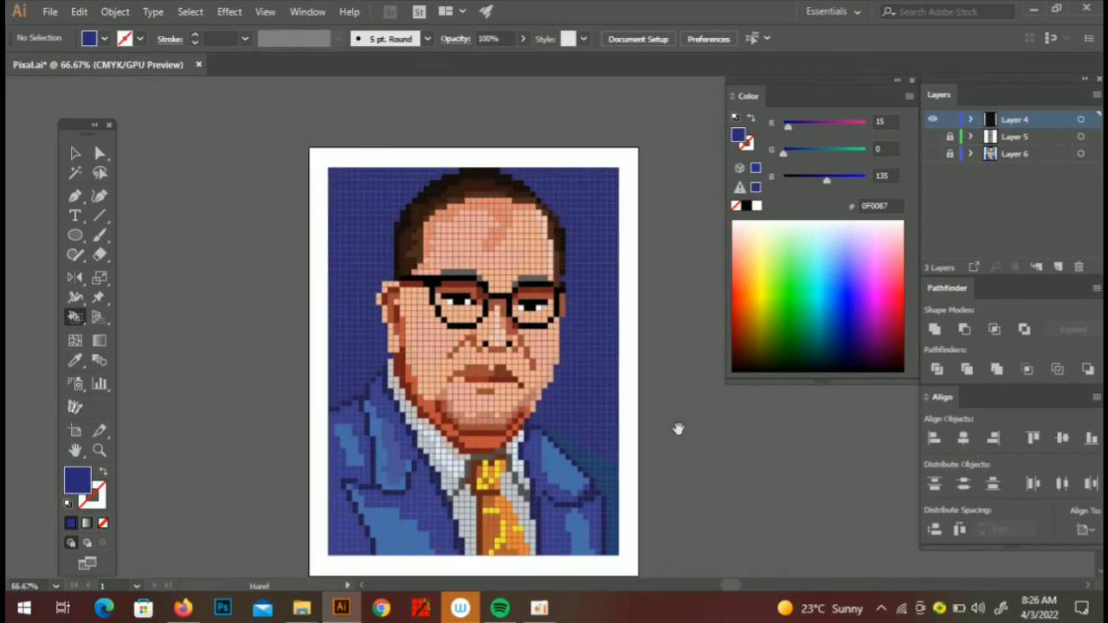
- Set the fill colour to dark navy 110F30 in the Color Picker
key(ctrl+plus)
double_click(76, 482)
click(376, 341)
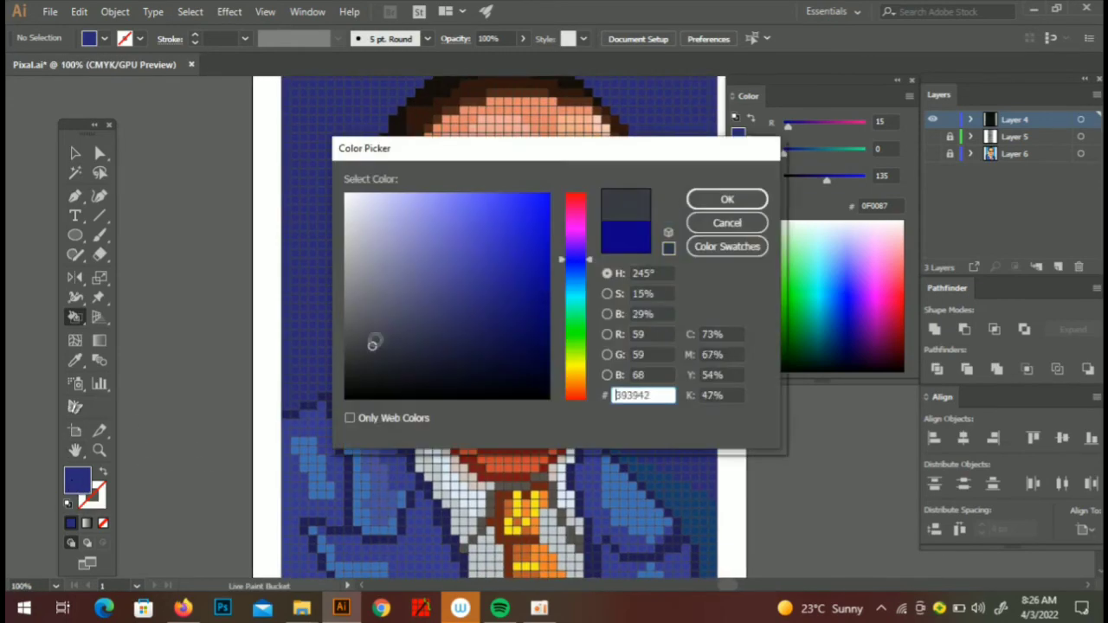
mouse_move(368, 342)
mouse_down()
mouse_move(376, 312)
mouse_move(504, 302)
mouse_move(482, 361)
mouse_up()
click(727, 200)
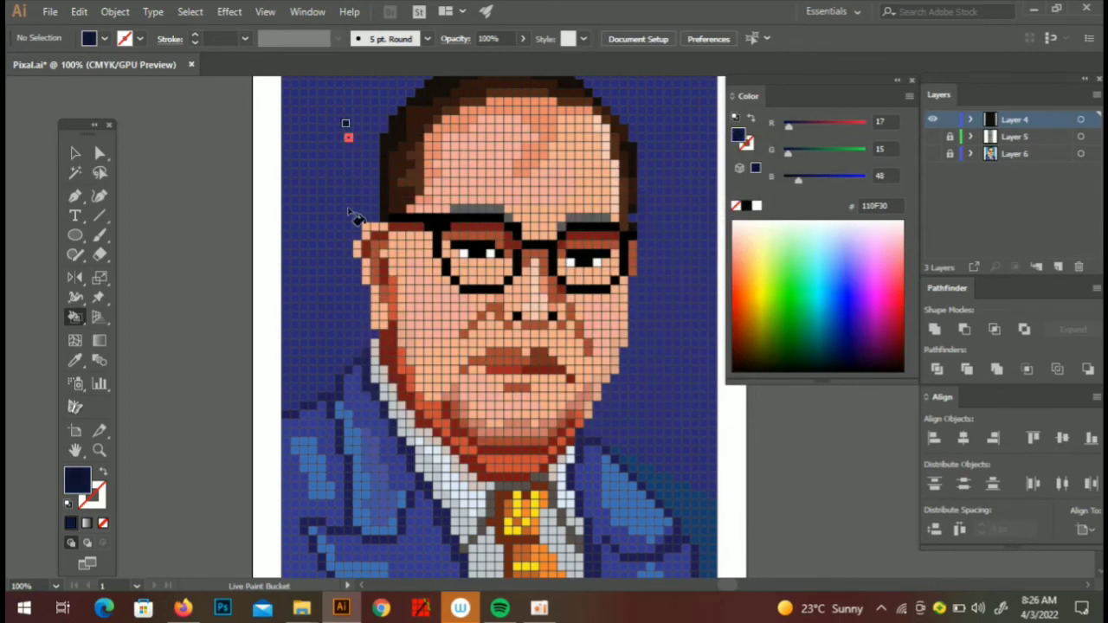
- At 150% zoom, paint navy shadow cells beside the left shoulder up to the hair
key(ctrl+plus)
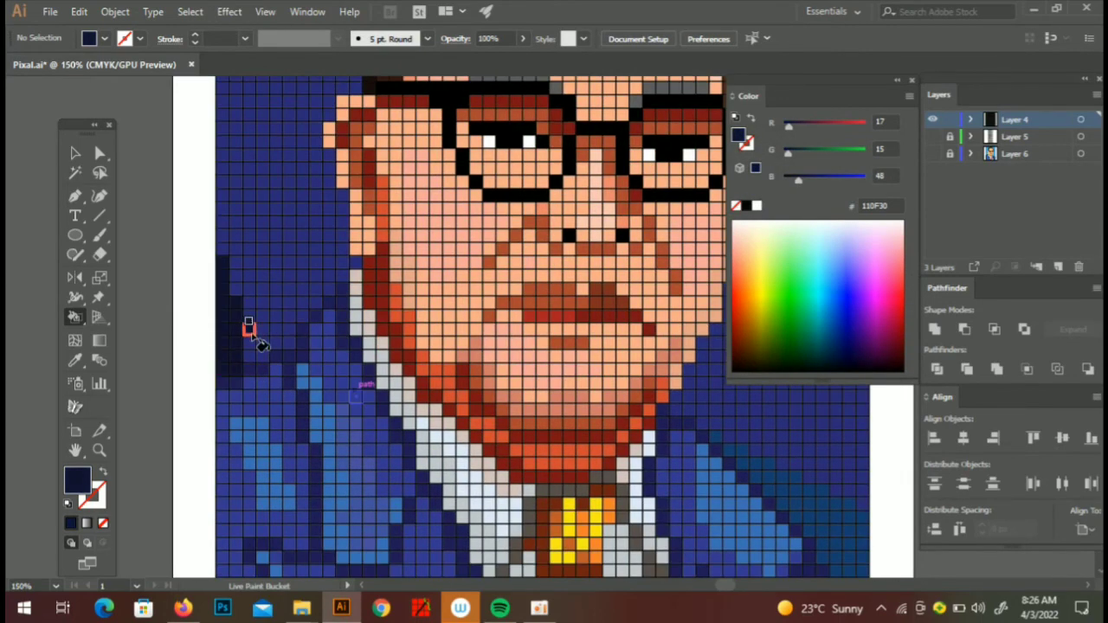
drag(255, 337, 329, 188)
drag(332, 184, 348, 258)
- Paint navy shadow columns right of the chin, along the right shoulder and beside the face
scroll(567, 424, right, 3)
scroll(567, 424, up, 1)
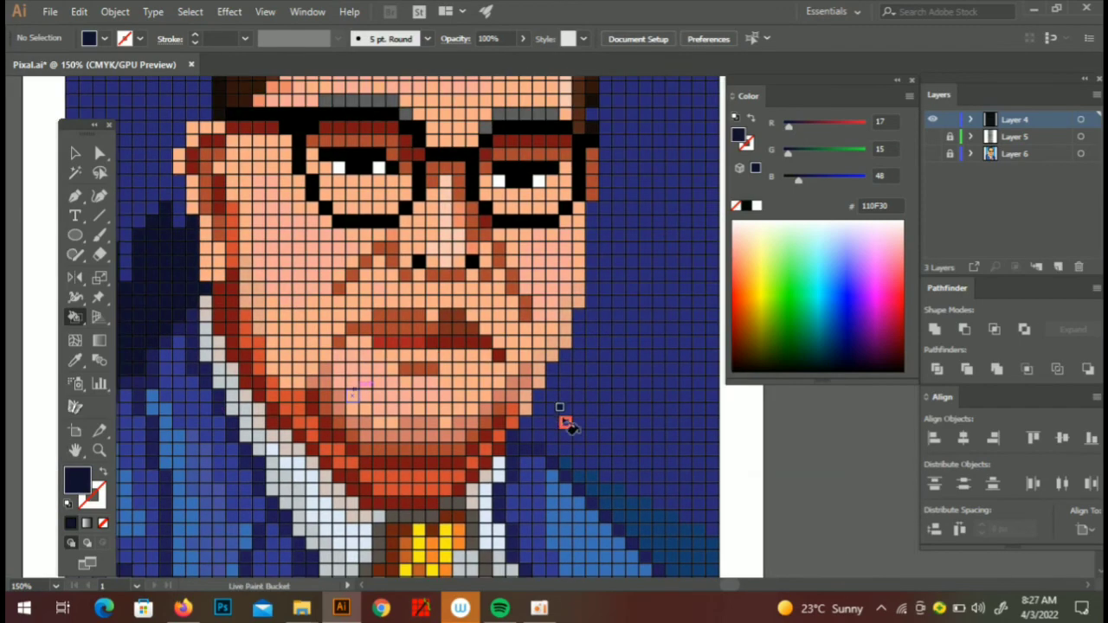
drag(585, 397, 582, 407)
scroll(580, 399, down, 3)
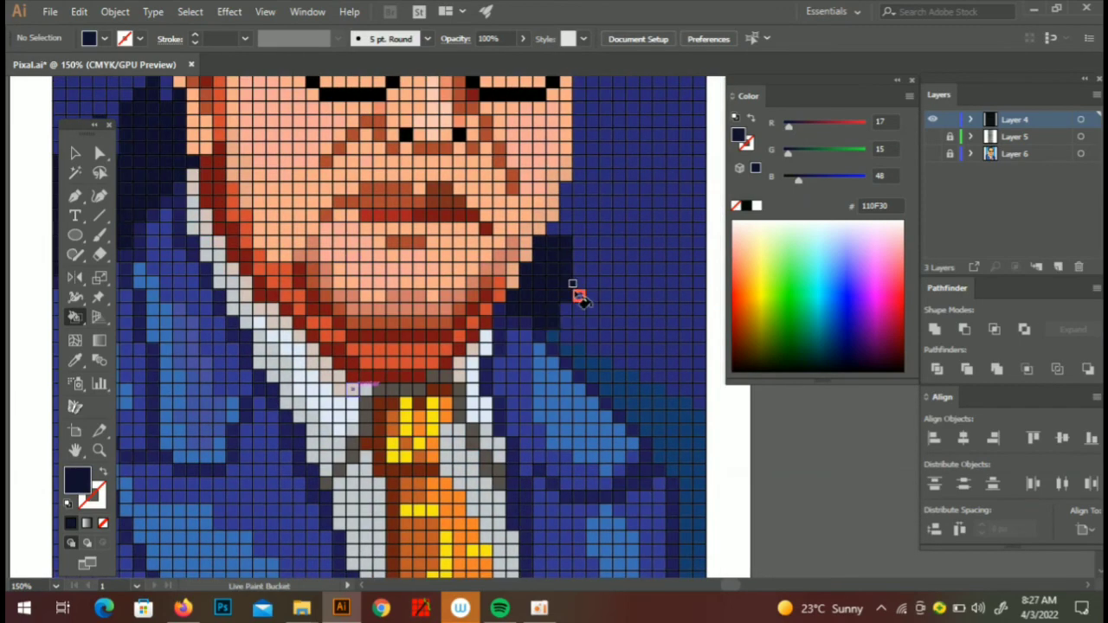
mouse_move(577, 294)
mouse_down()
mouse_move(618, 270)
mouse_move(597, 394)
mouse_up()
mouse_move(604, 364)
mouse_down()
mouse_move(632, 355)
mouse_move(650, 437)
mouse_up()
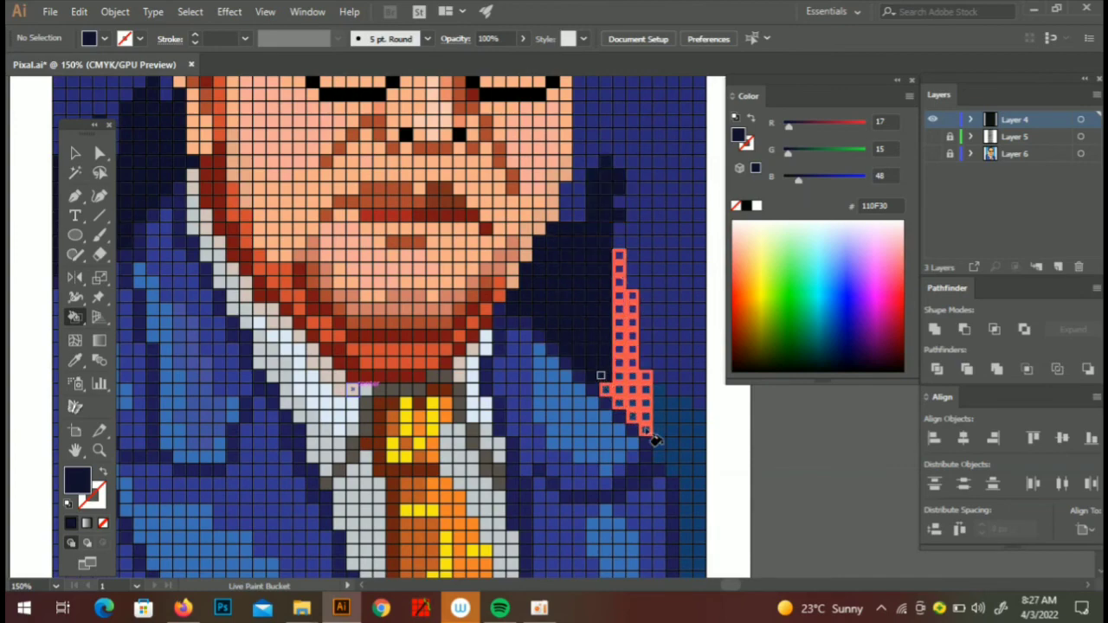
scroll(641, 347, down, 2)
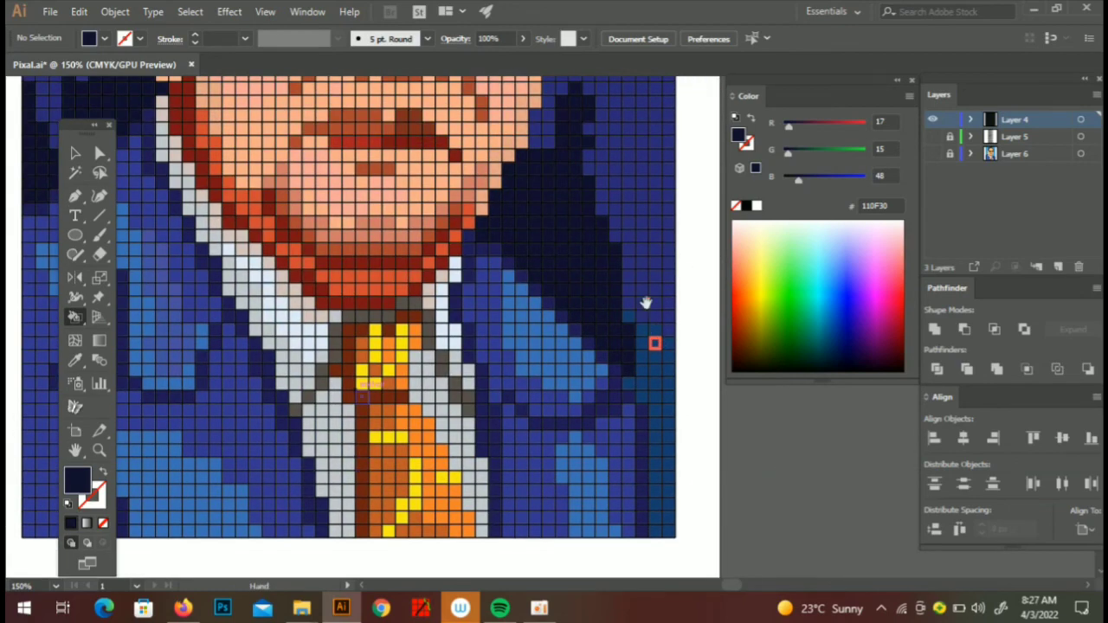
drag(646, 302, 607, 346)
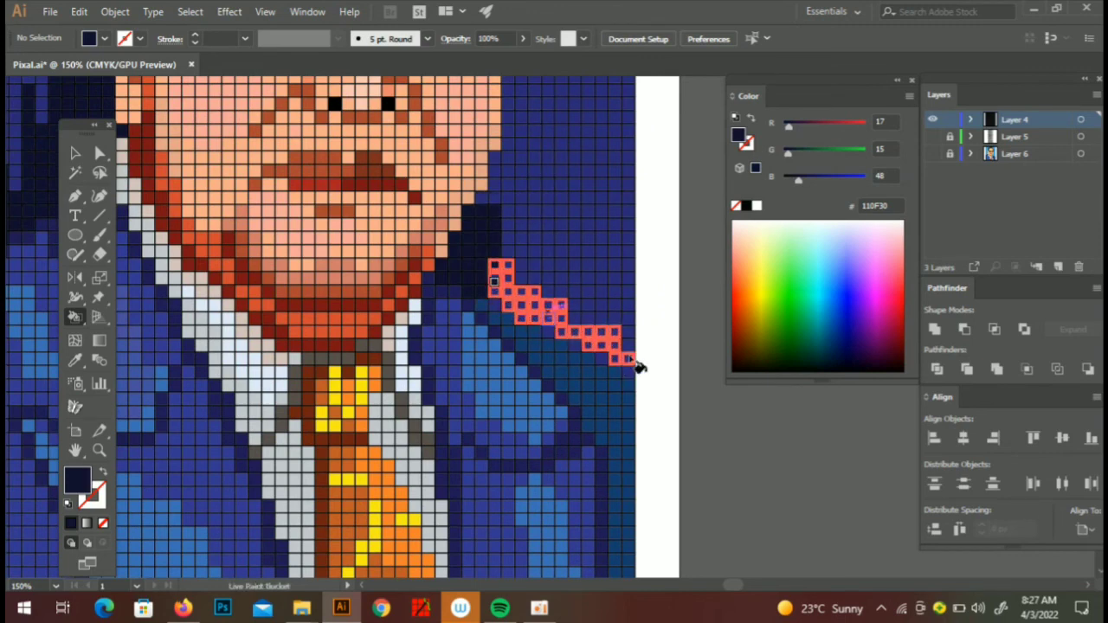
drag(639, 367, 640, 368)
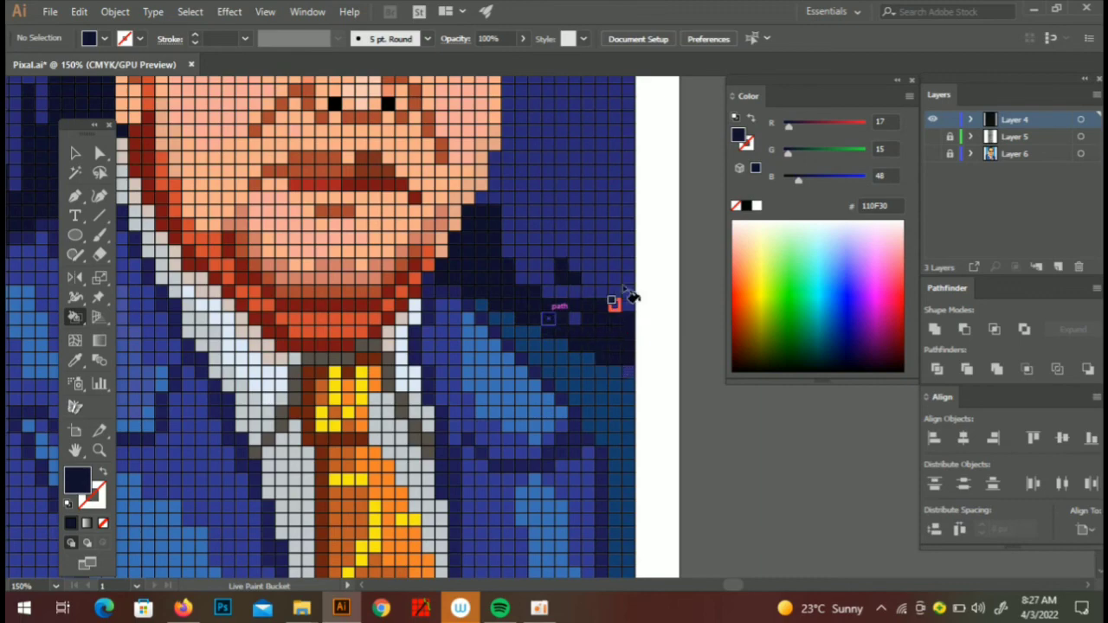
drag(632, 297, 611, 212)
- At 100% zoom, add a large navy patch right of the head and two shadows left of it
key(ctrl+minus)
key(ctrl+minus)
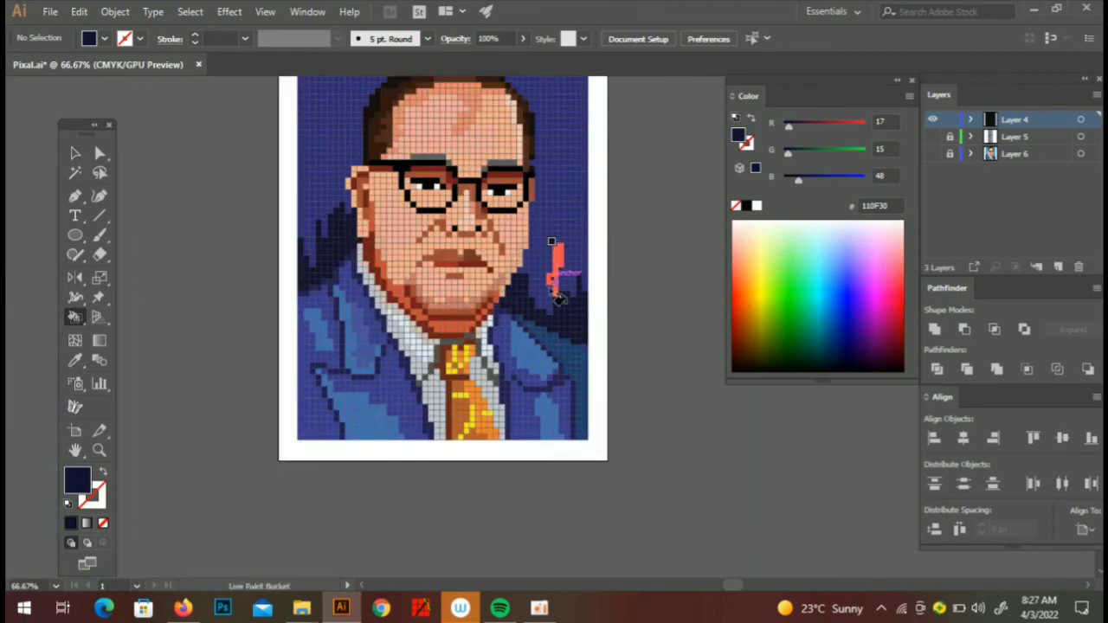
key(ctrl+plus)
mouse_move(559, 299)
mouse_down()
mouse_move(608, 240)
mouse_move(615, 309)
mouse_up()
mouse_move(571, 186)
mouse_down()
mouse_move(598, 273)
mouse_move(529, 345)
mouse_up()
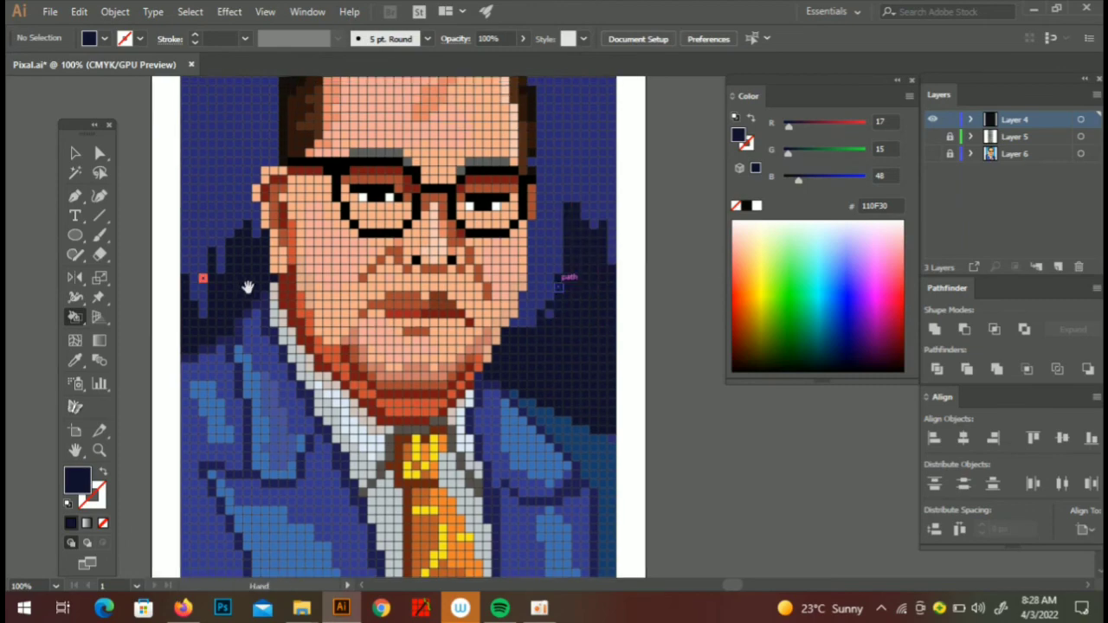
drag(200, 316, 193, 192)
drag(223, 286, 221, 186)
- Zoom out to 66.67% to review the finished navy shadows around the portrait
scroll(390, 329, up, 1)
key(ctrl+minus)
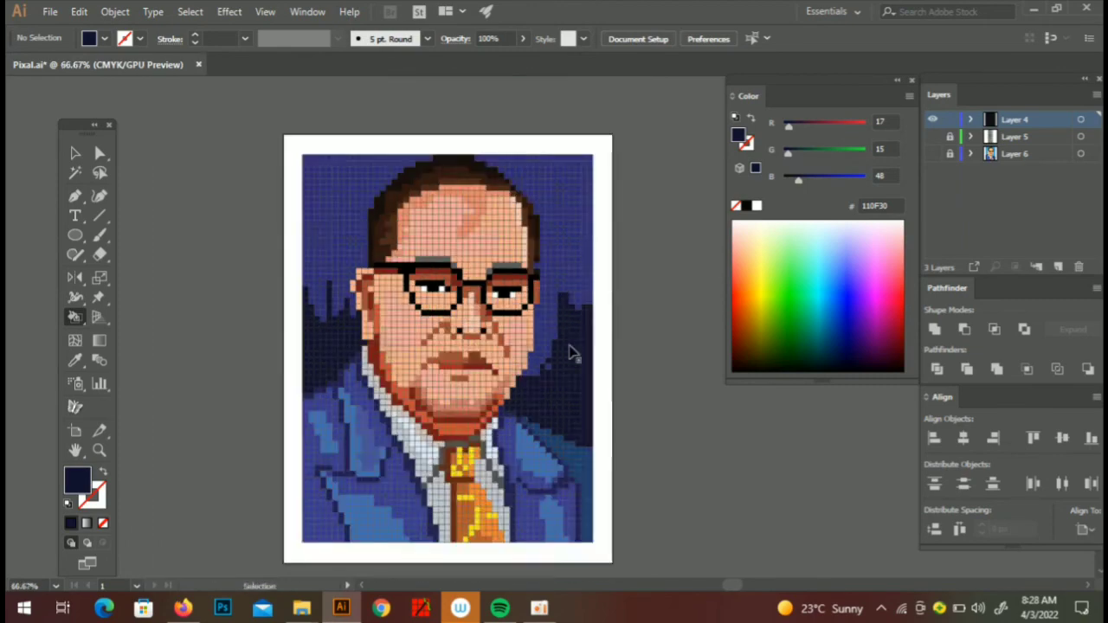
scroll(598, 373, down, 2)
scroll(585, 399, up, 1)
key(ctrl+plus)
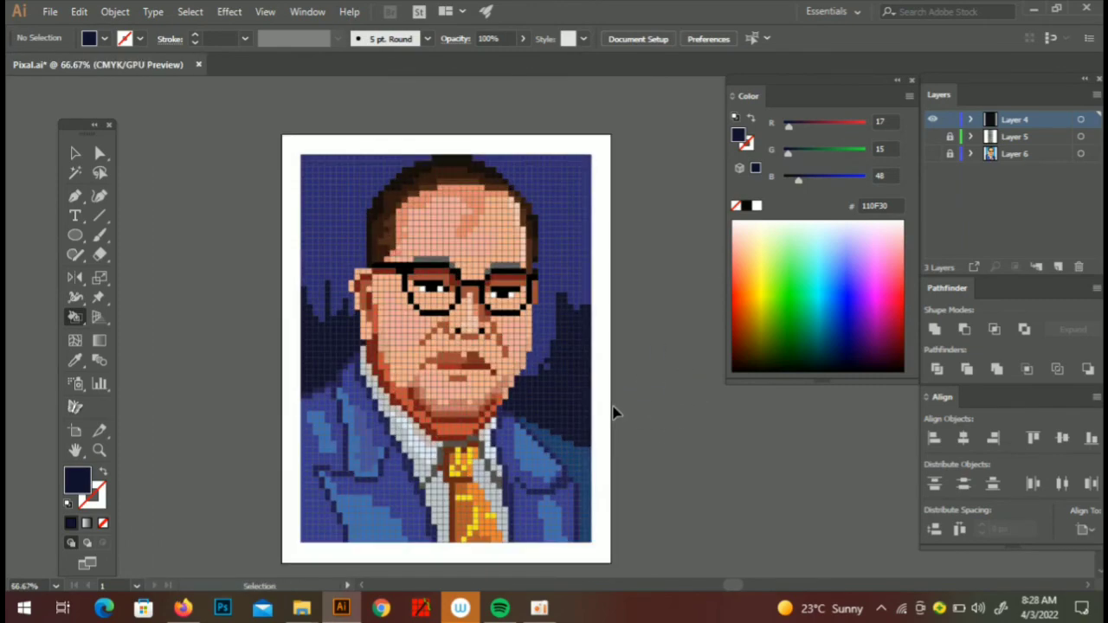